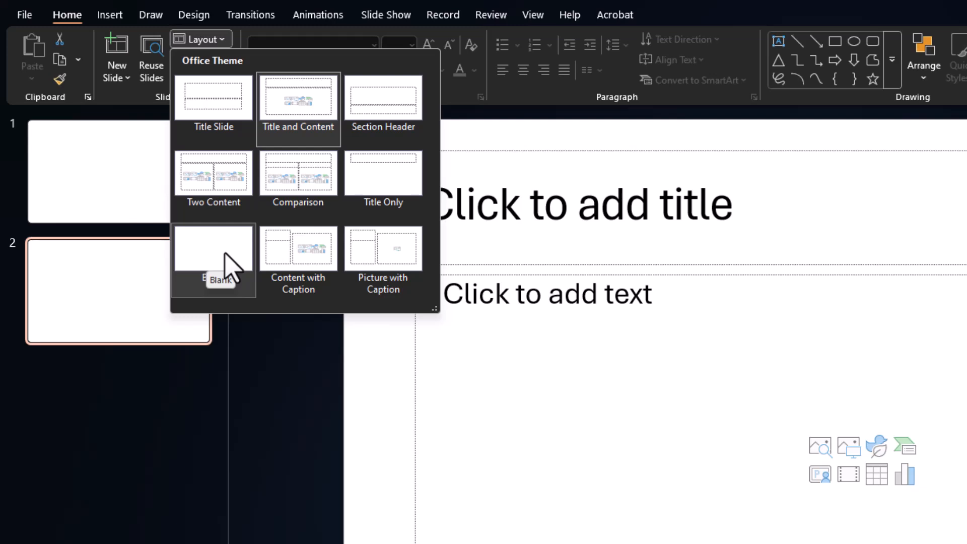
# - Apply the Blank layout to slide 2
pyautogui.click(216, 257)
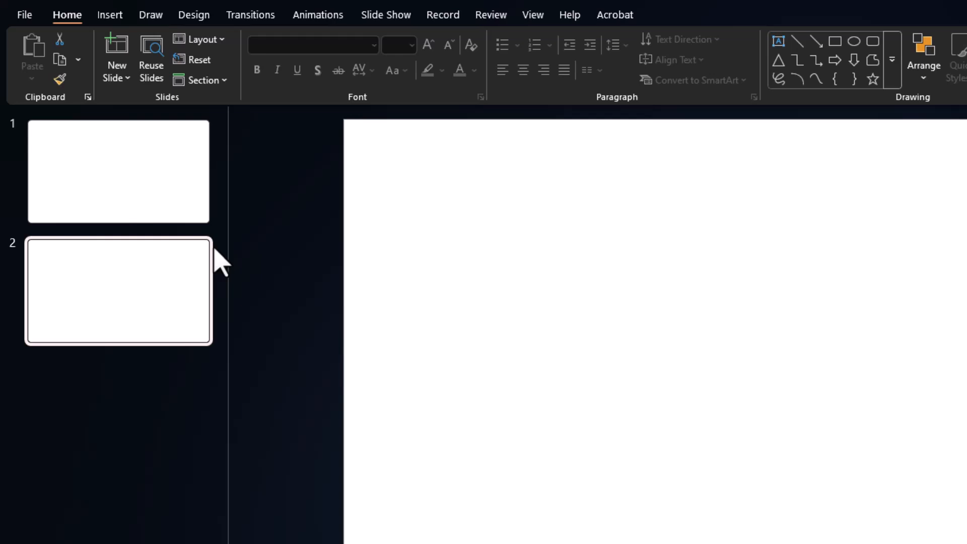
pyautogui.click(110, 15)
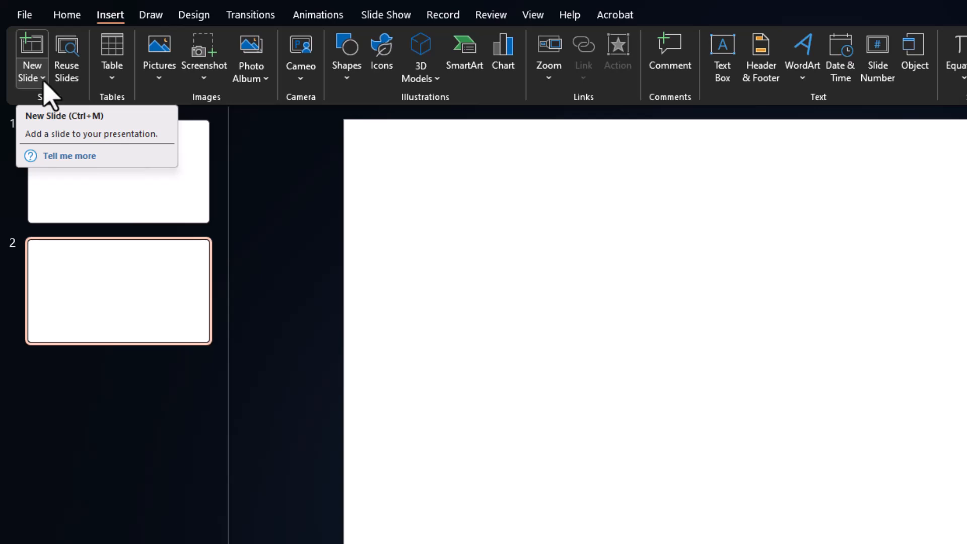
pyautogui.click(68, 16)
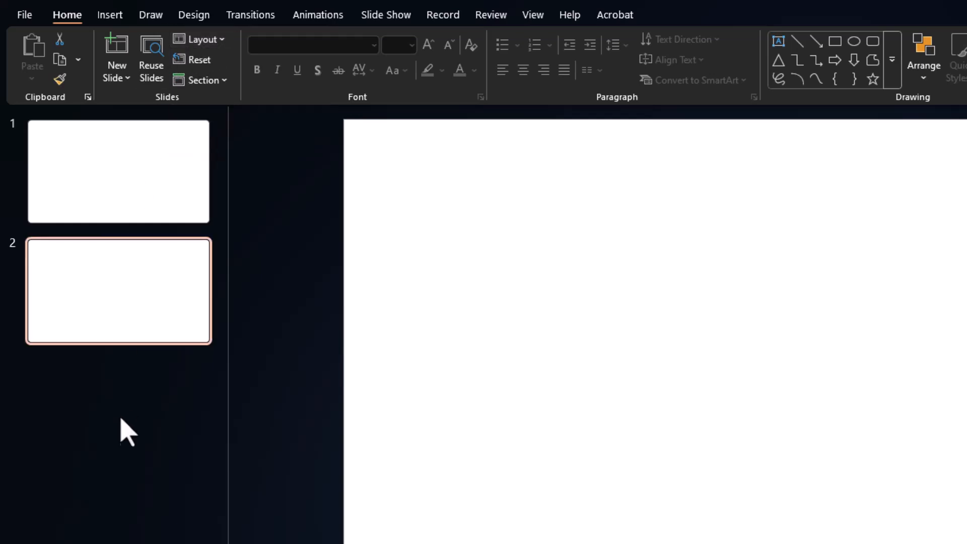
pyautogui.rightClick(113, 369)
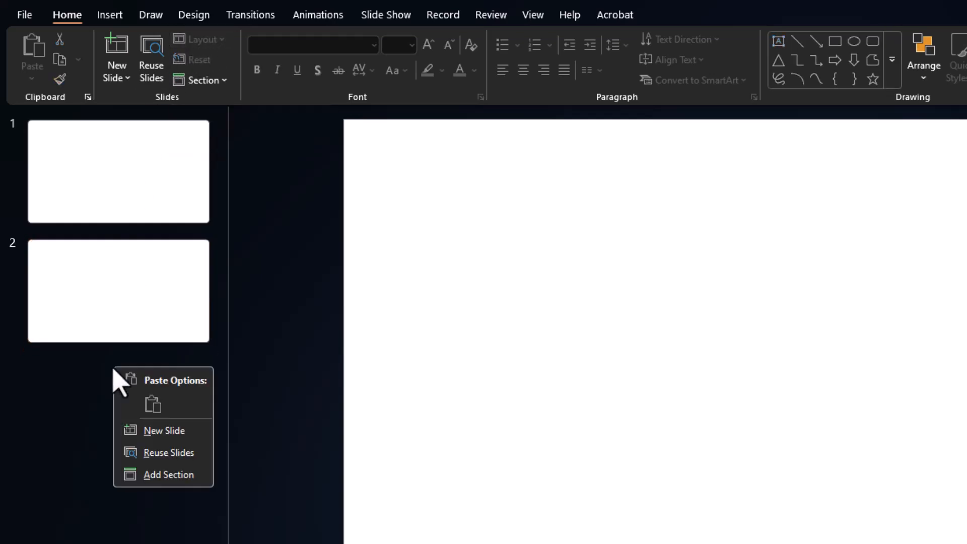
pyautogui.click(86, 378)
pyautogui.click(108, 15)
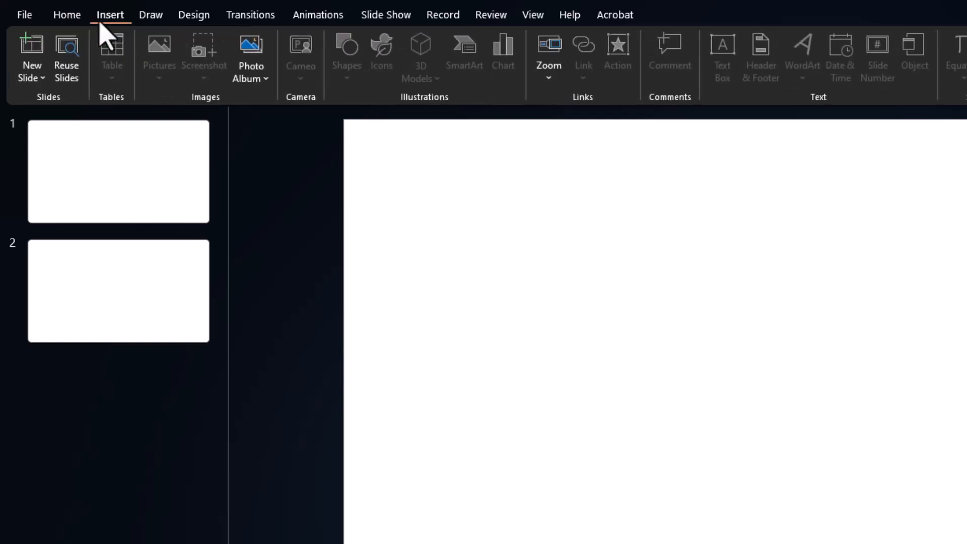
pyautogui.click(40, 81)
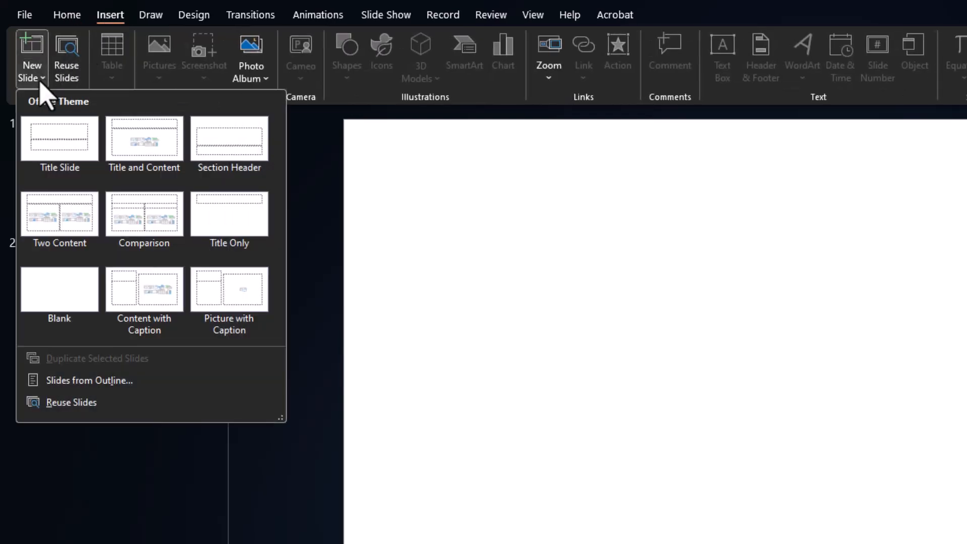
pyautogui.click(40, 83)
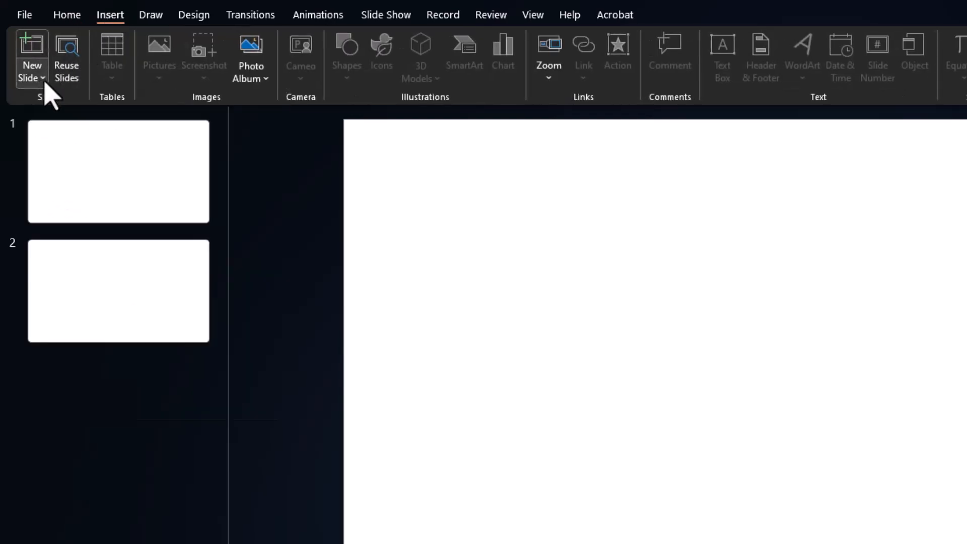
pyautogui.click(71, 58)
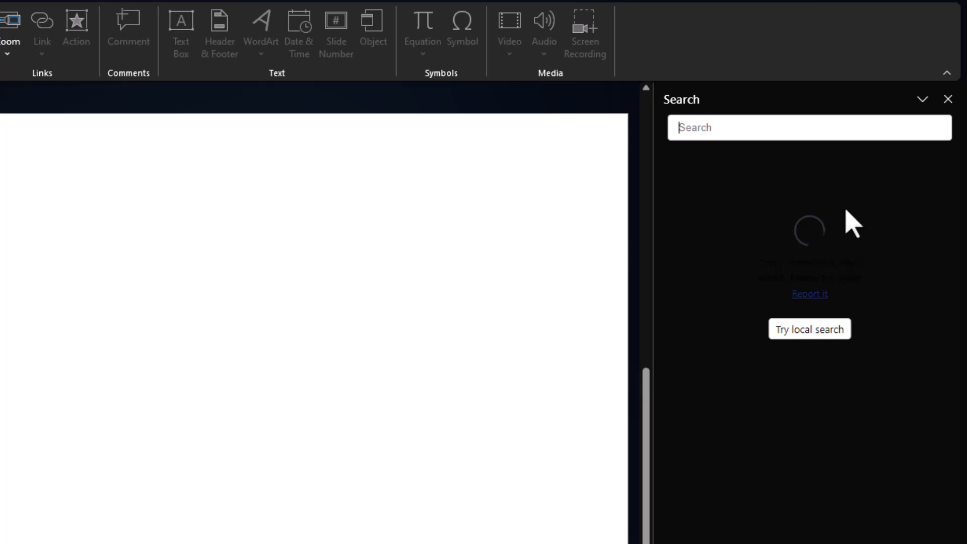
pyautogui.click(947, 98)
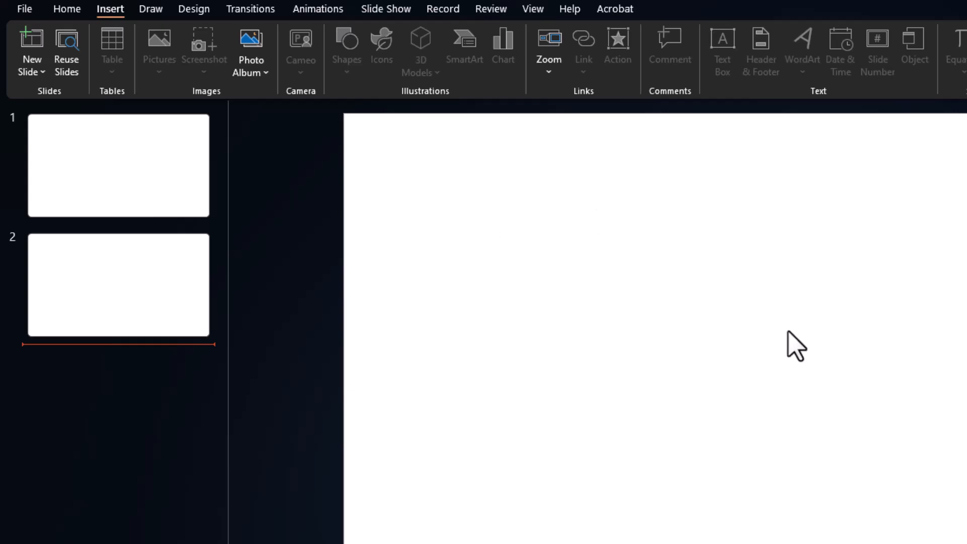
# - Insert a table with 6 columns and 6 rows on slide 2 using the size grid, and undo the insertion
pyautogui.click(649, 267)
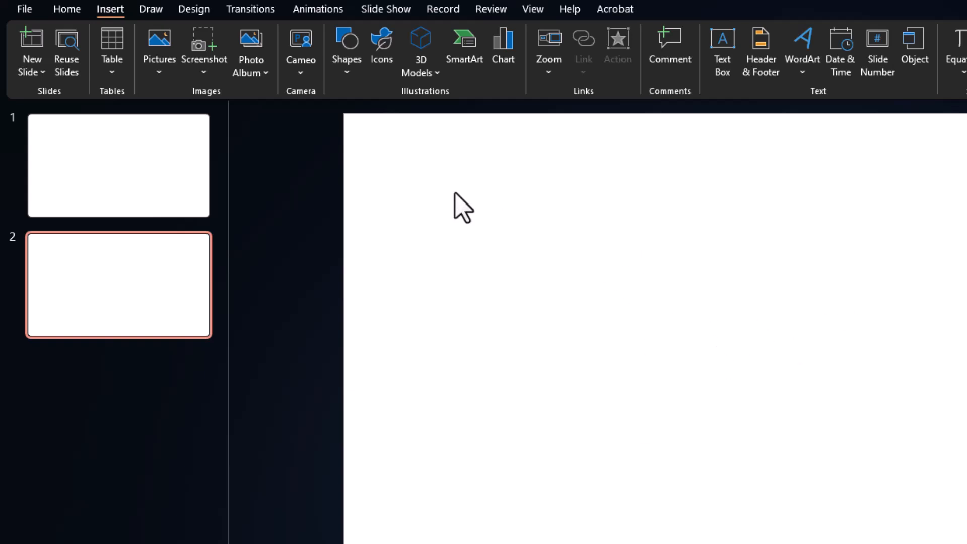
pyautogui.click(113, 65)
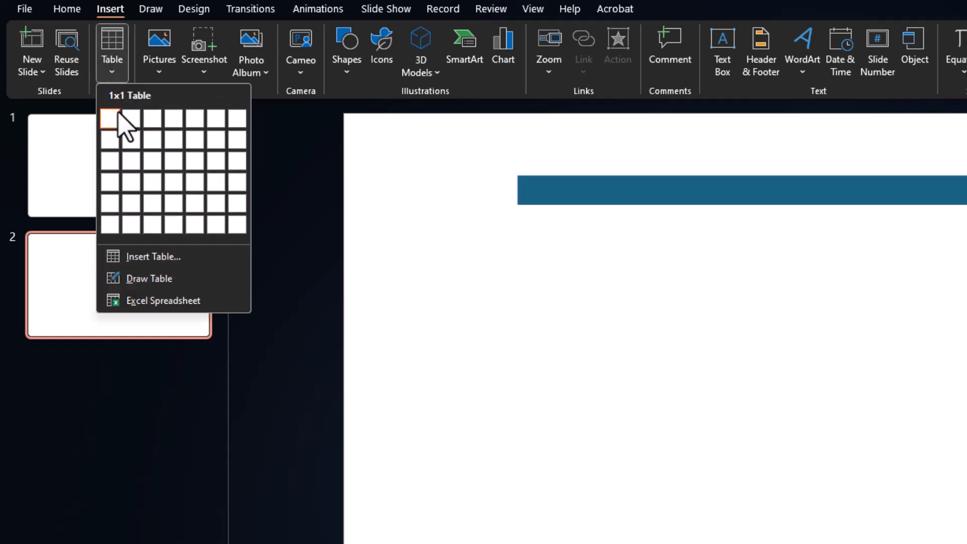
pyautogui.click(213, 223)
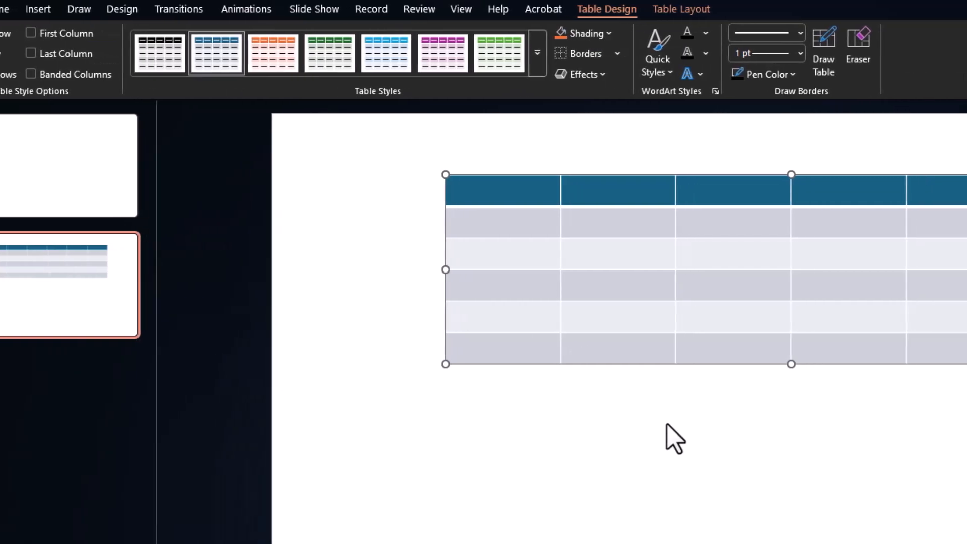
pyautogui.hotkey('ctrl', 'z')
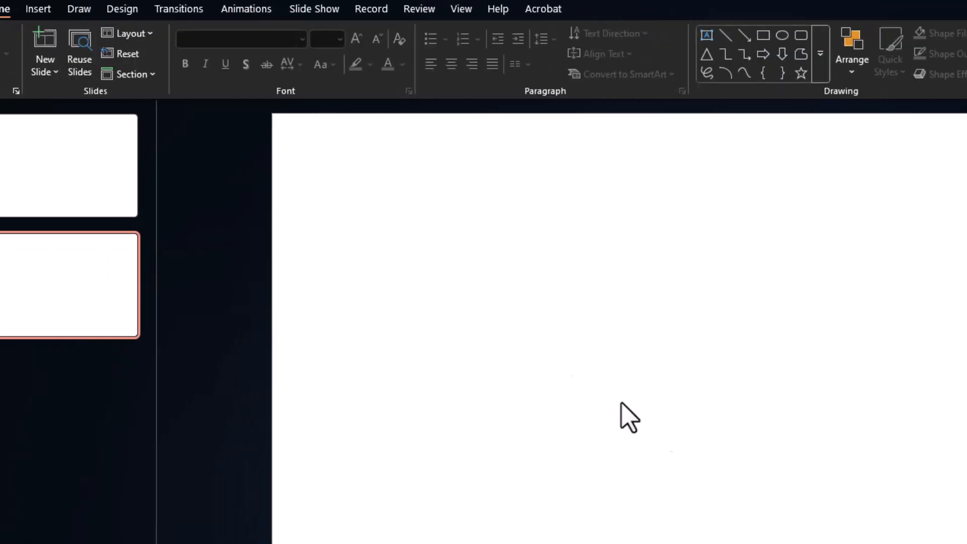
# - Insert a table by specifying 5 columns and 7 rows numerically, and undo the insertion
pyautogui.click(40, 9)
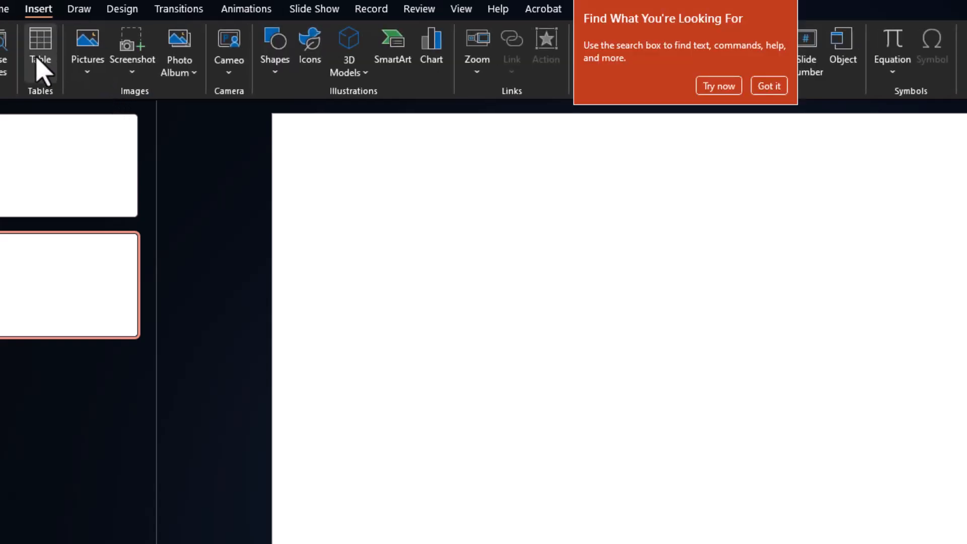
pyautogui.click(31, 76)
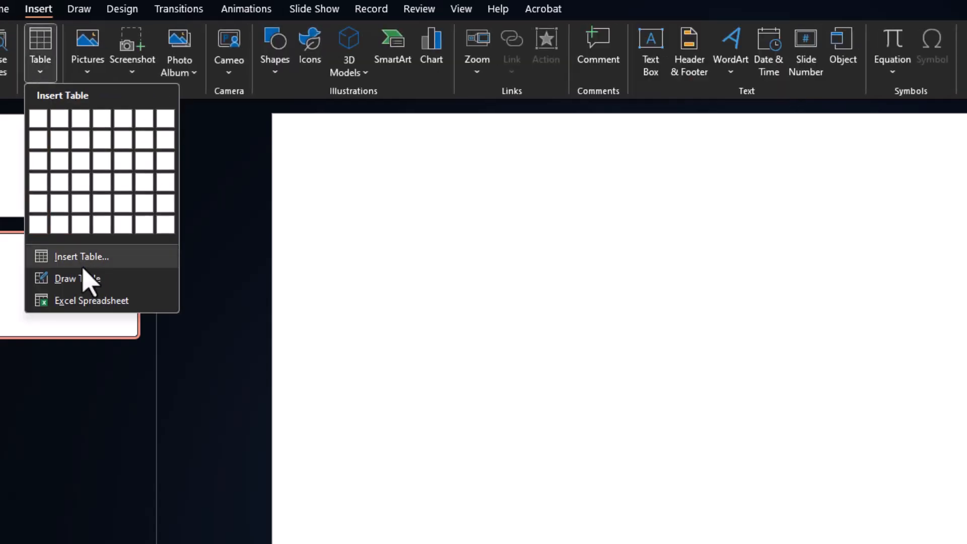
pyautogui.click(94, 258)
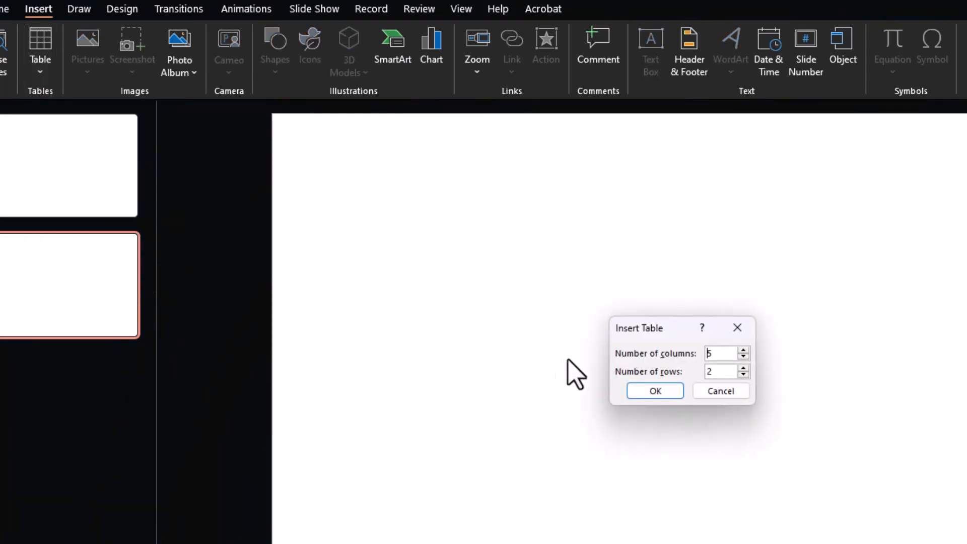
pyautogui.moveTo(670, 331); pyautogui.dragTo(624, 299)
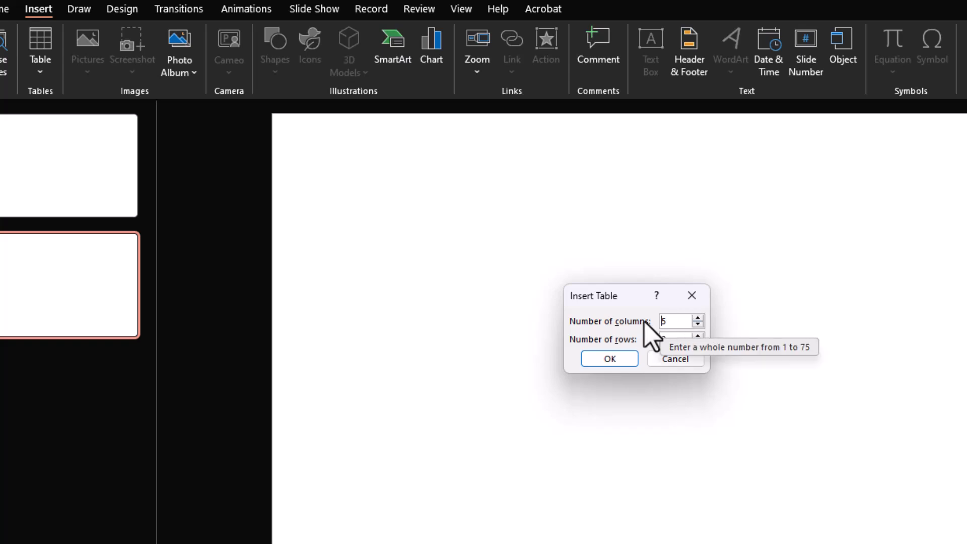
pyautogui.click(698, 336)
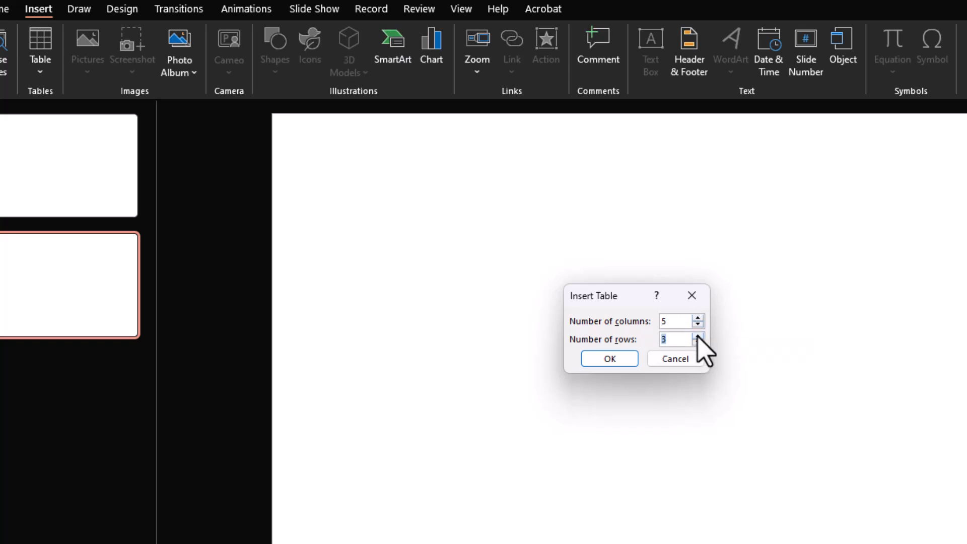
pyautogui.click(617, 361)
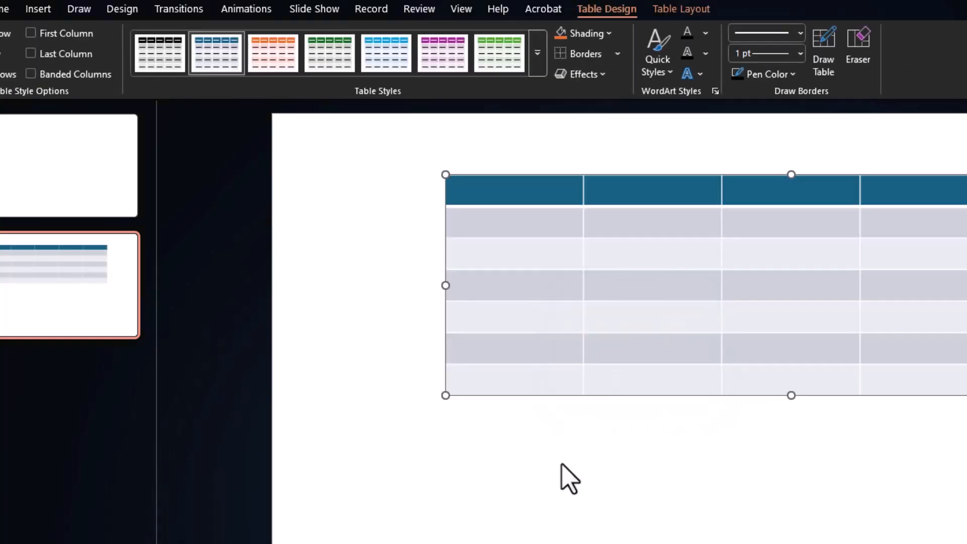
pyautogui.hotkey('ctrl', 'z')
# - Draw a wide single-cell table by hand across the upper part of slide 2, and delete it
pyautogui.click(40, 10)
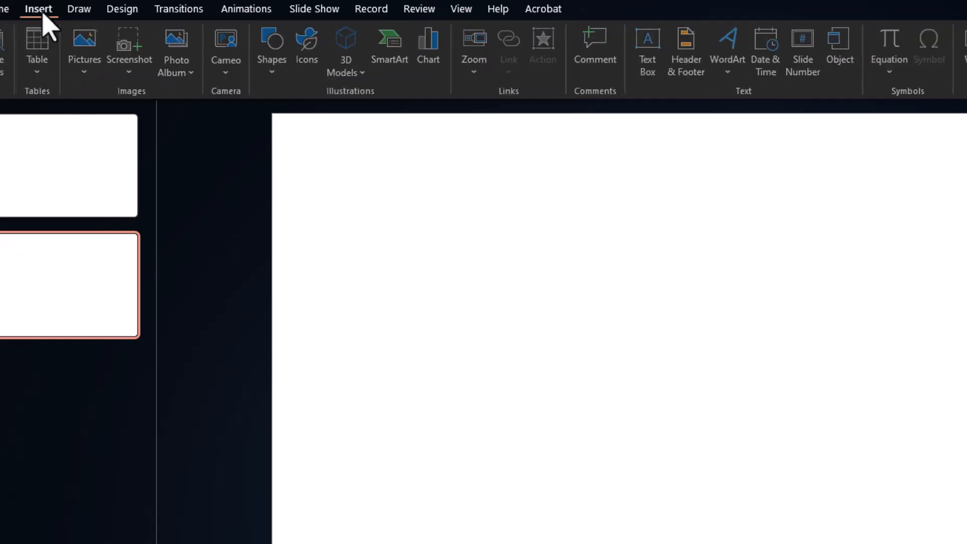
pyautogui.click(37, 70)
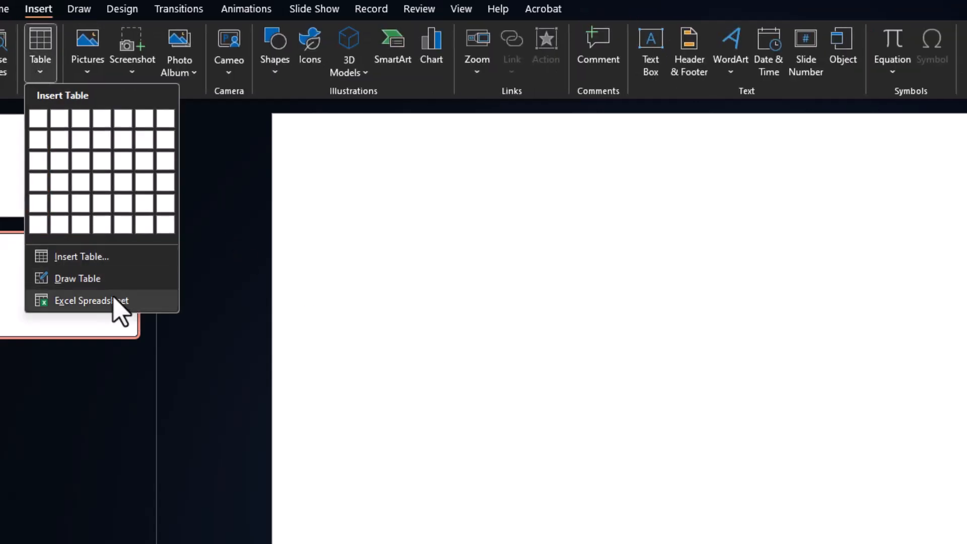
pyautogui.click(78, 278)
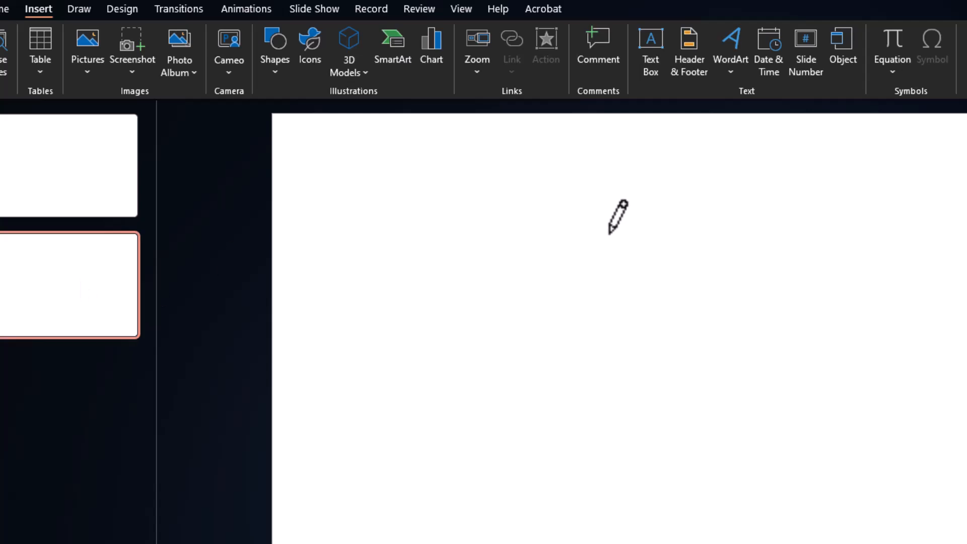
pyautogui.moveTo(421, 192)
pyautogui.mouseDown()
pyautogui.moveTo(877, 173)
pyautogui.moveTo(964, 222)
pyautogui.mouseUp()
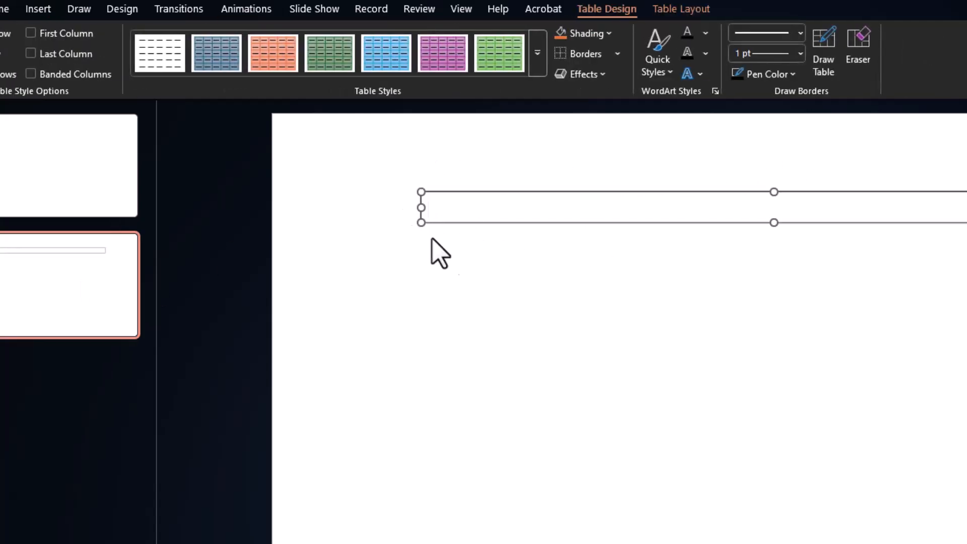
pyautogui.click(466, 263)
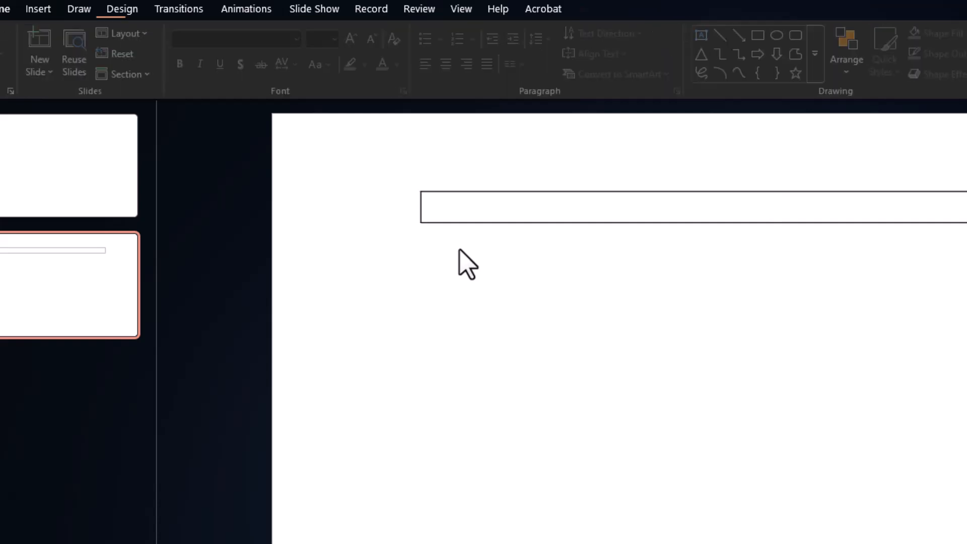
pyautogui.click(448, 212)
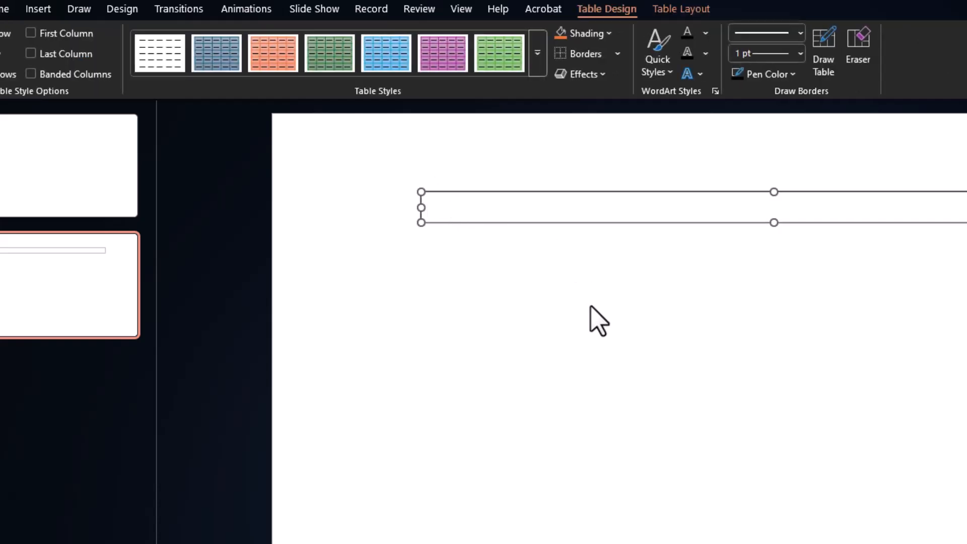
pyautogui.press('Delete')
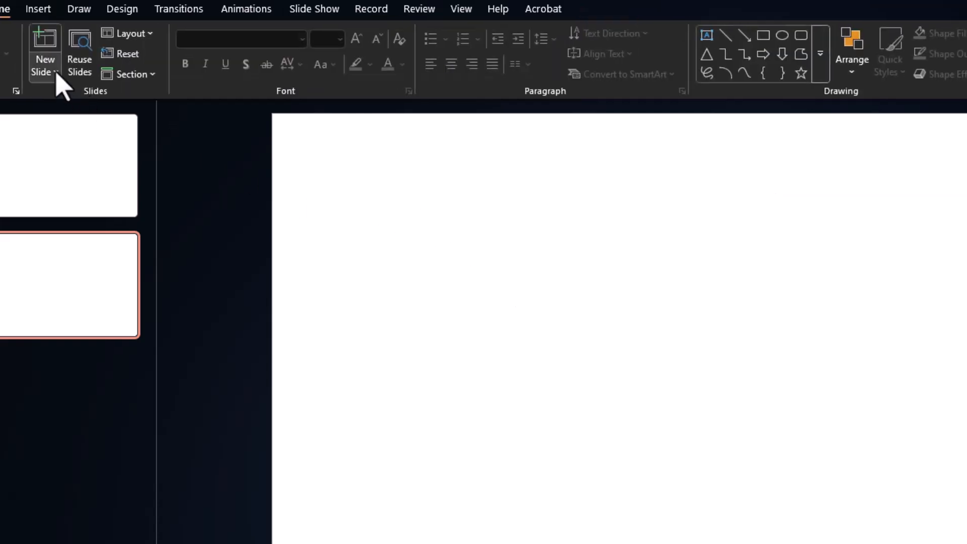
# - Insert a table with 3 columns and 5 rows on slide 2 and move it lower and slightly to the left
pyautogui.click(38, 9)
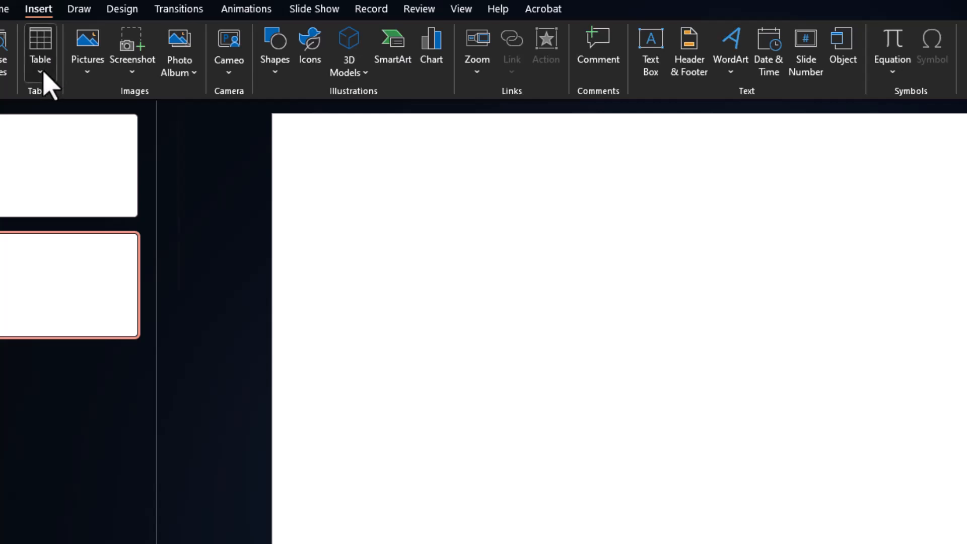
pyautogui.click(41, 76)
pyautogui.click(80, 204)
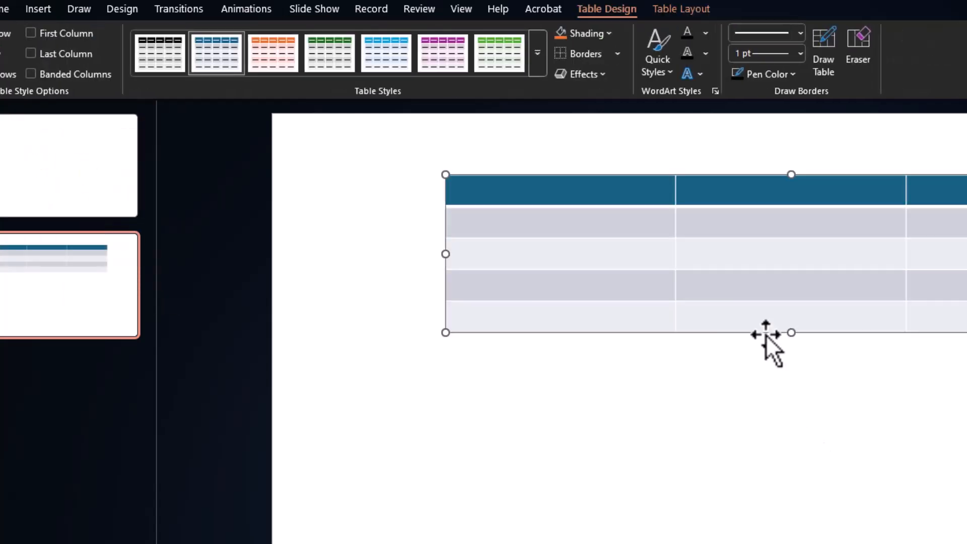
pyautogui.moveTo(759, 173); pyautogui.dragTo(733, 254)
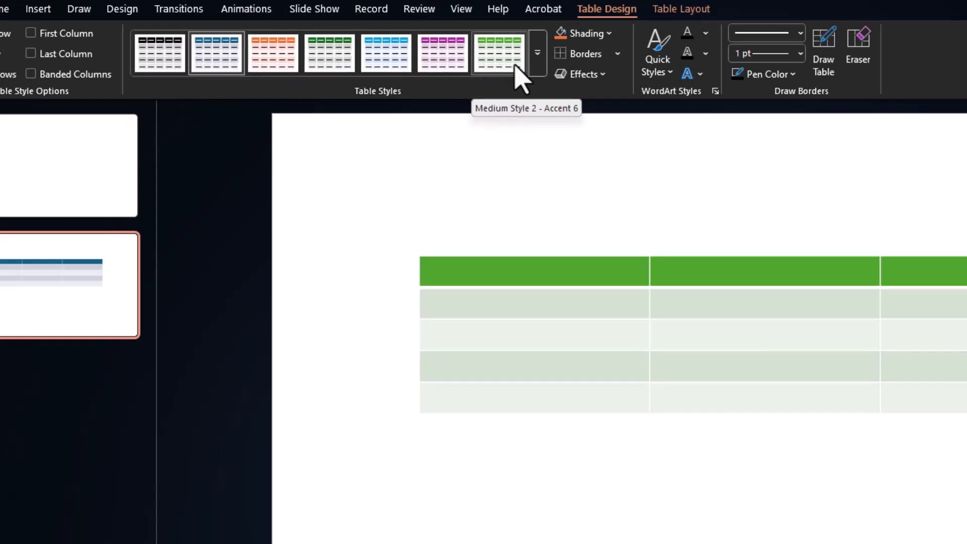
pyautogui.click(535, 57)
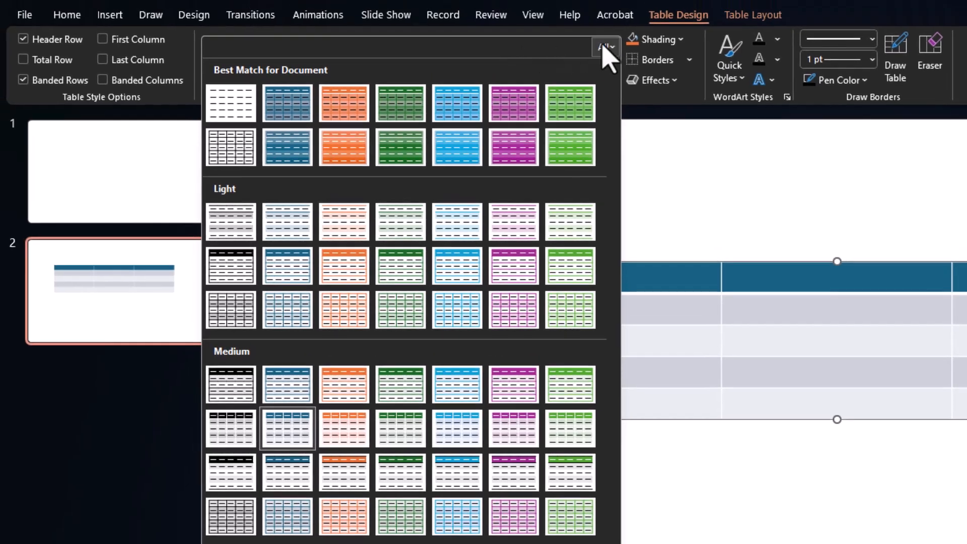
pyautogui.click(607, 47)
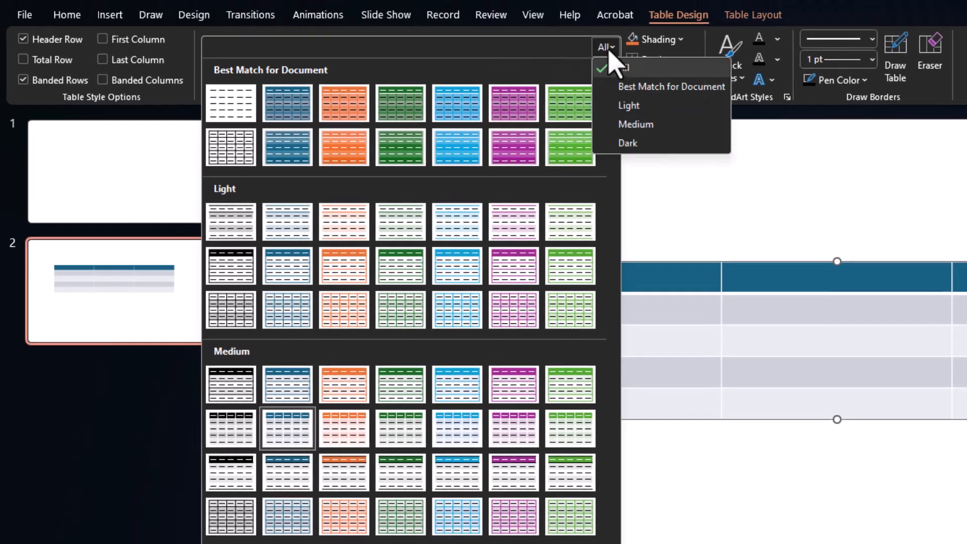
pyautogui.click(610, 55)
pyautogui.click(661, 272)
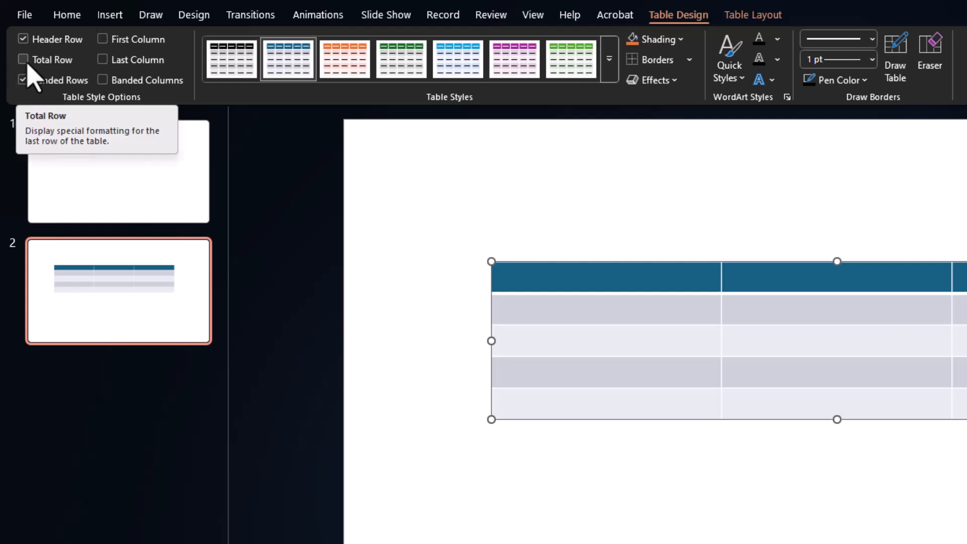
# - Switch the table's Header Row formatting off and back on, and its First Column formatting on and back off
pyautogui.click(22, 39)
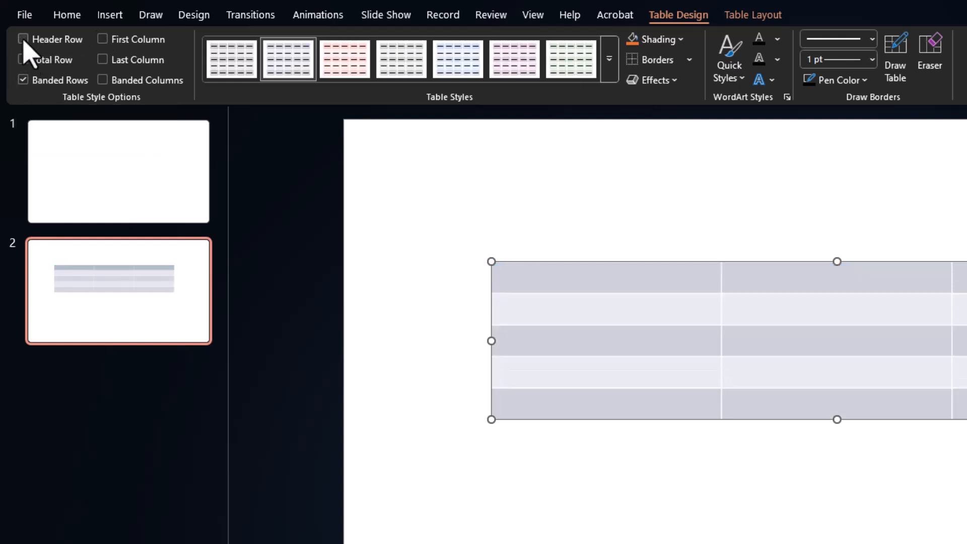
pyautogui.click(24, 41)
pyautogui.click(102, 39)
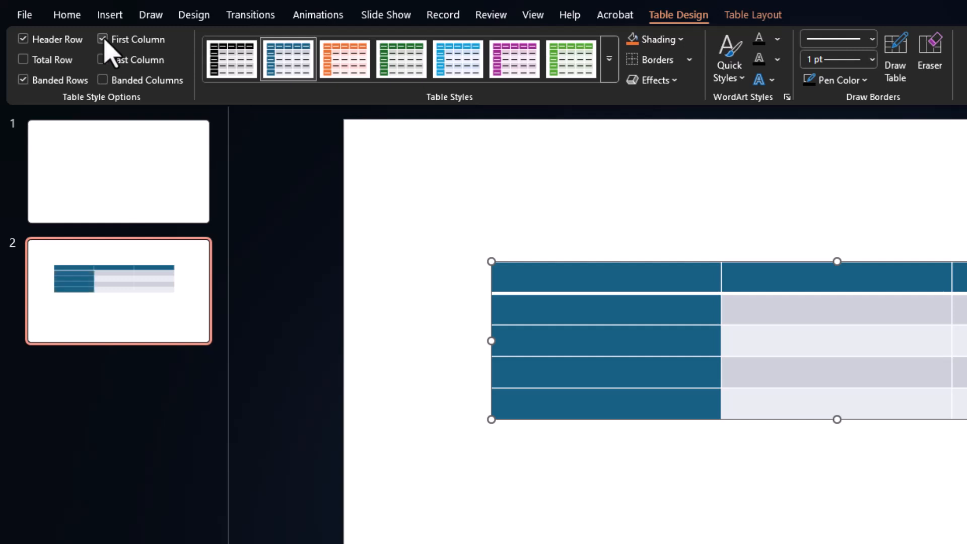
pyautogui.click(104, 40)
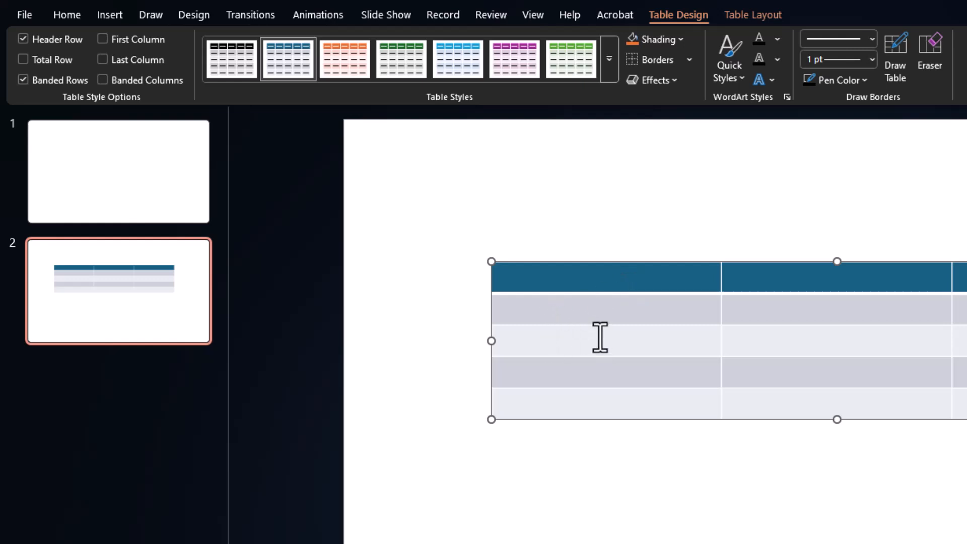
# - Switch the table's Banded Rows formatting off and back on, and its Banded Columns formatting on and back off
pyautogui.click(22, 81)
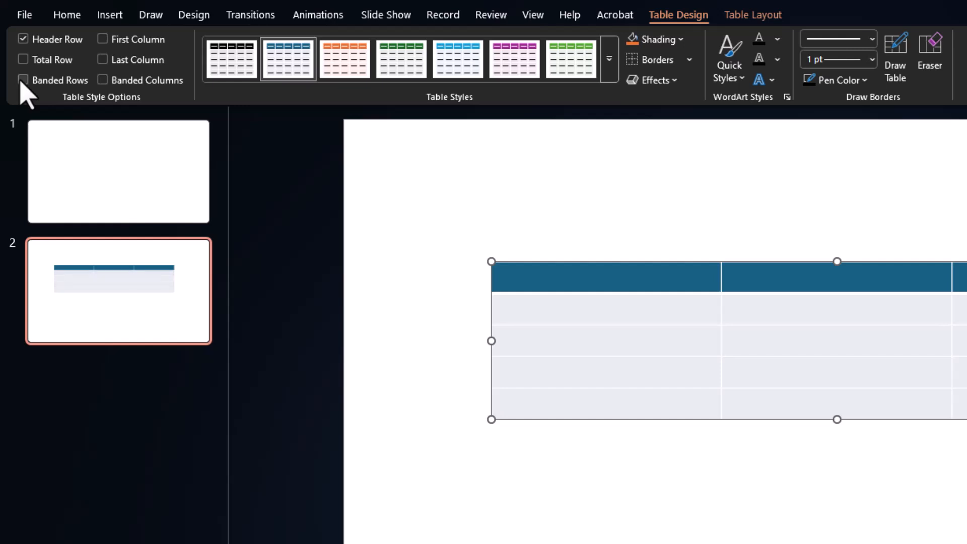
pyautogui.click(22, 79)
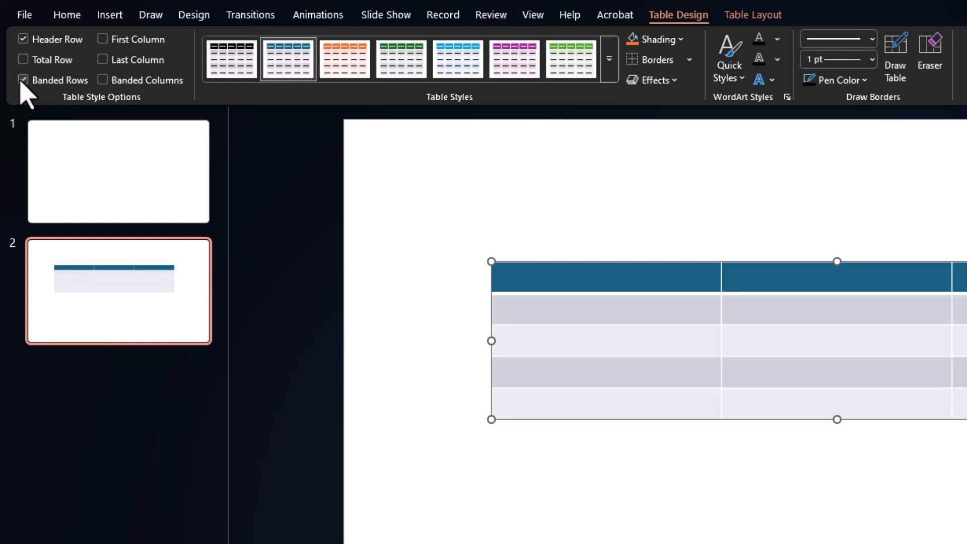
pyautogui.click(103, 80)
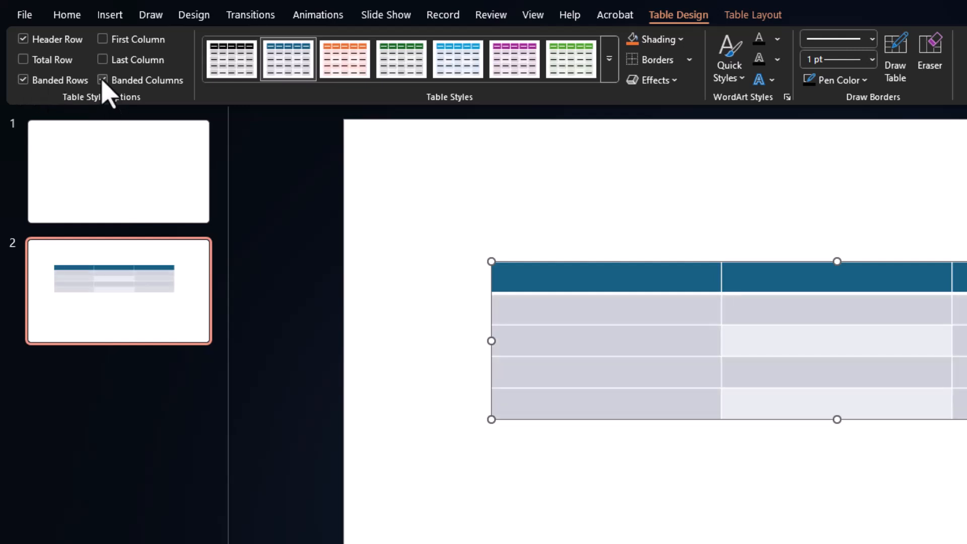
pyautogui.click(103, 81)
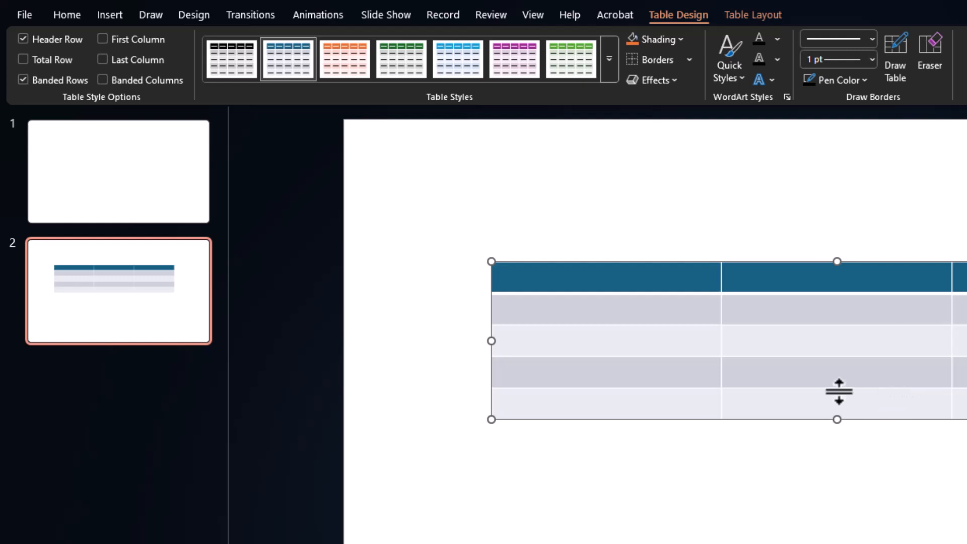
# - Switch the table's Total Row formatting on and back off
pyautogui.click(23, 60)
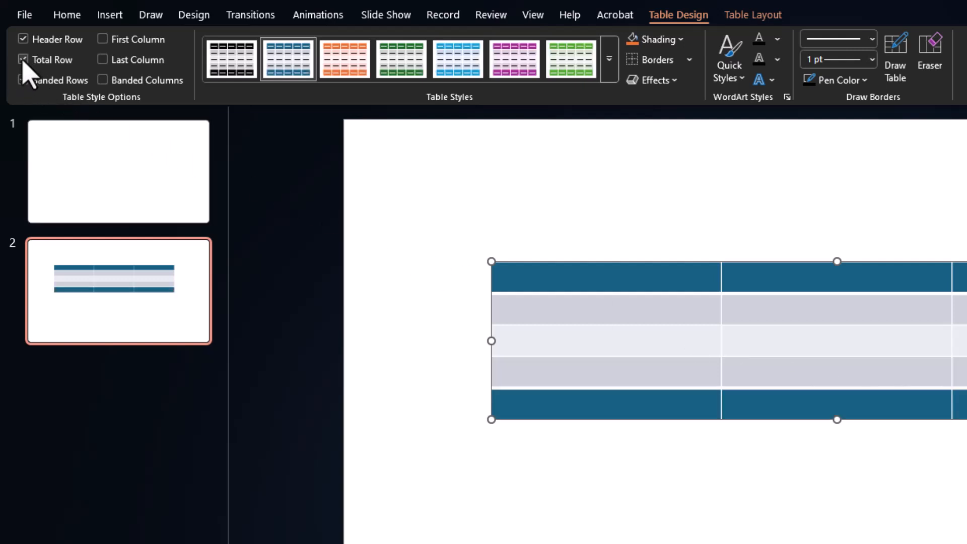
pyautogui.click(23, 60)
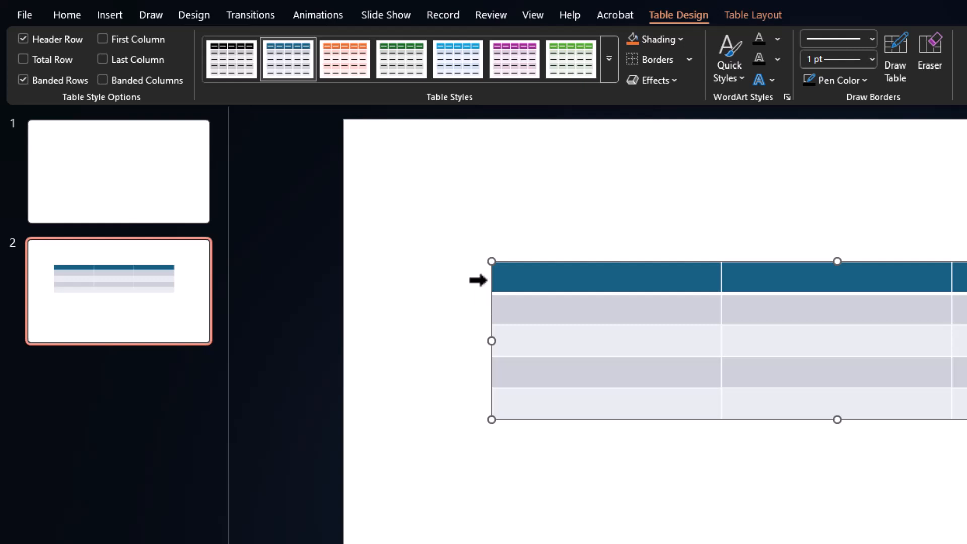
# - Shade the table's entire header row with the dark green theme color
pyautogui.click(478, 280)
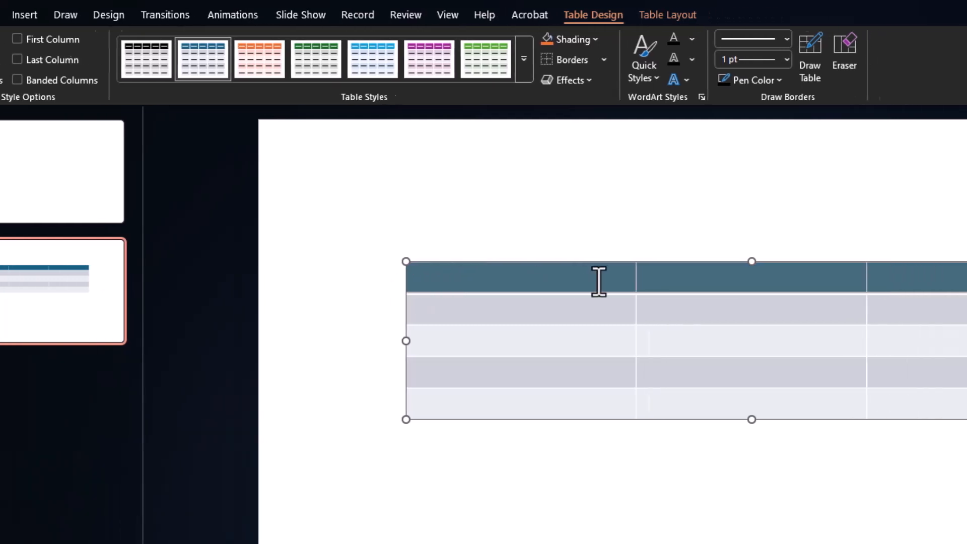
pyautogui.click(455, 39)
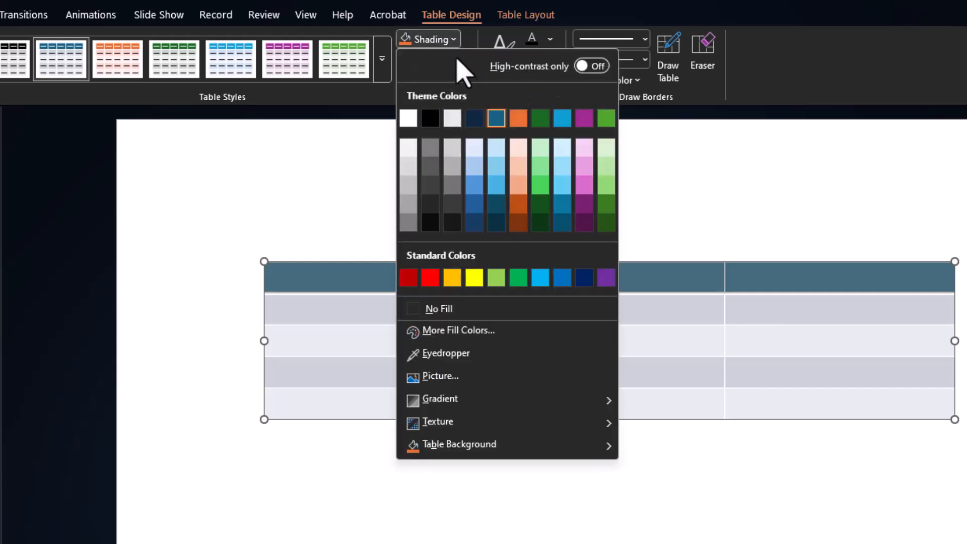
pyautogui.click(539, 119)
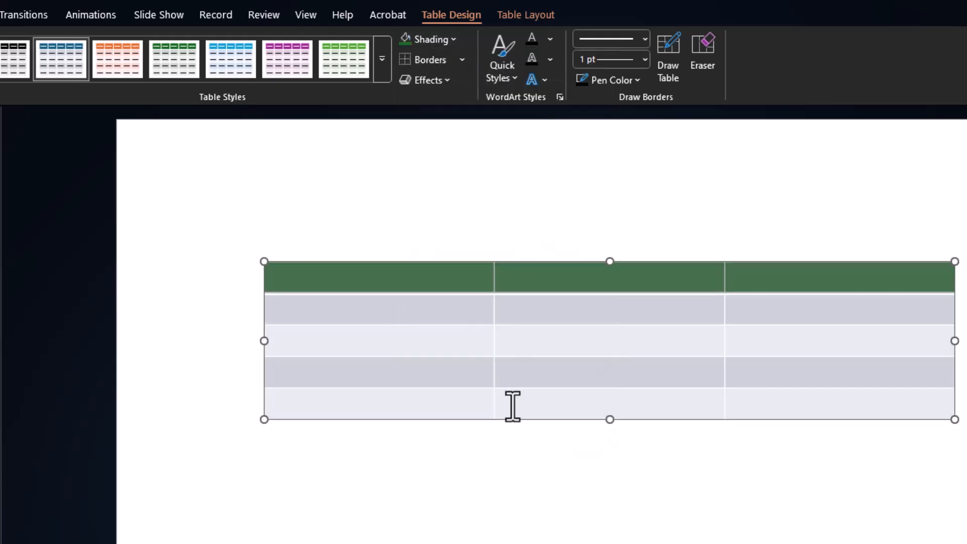
pyautogui.click(450, 40)
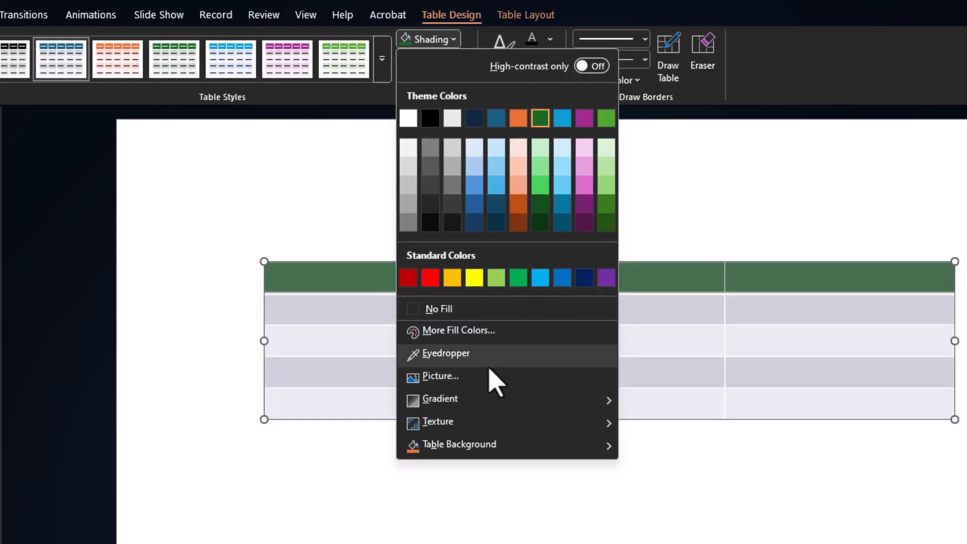
pyautogui.click(371, 275)
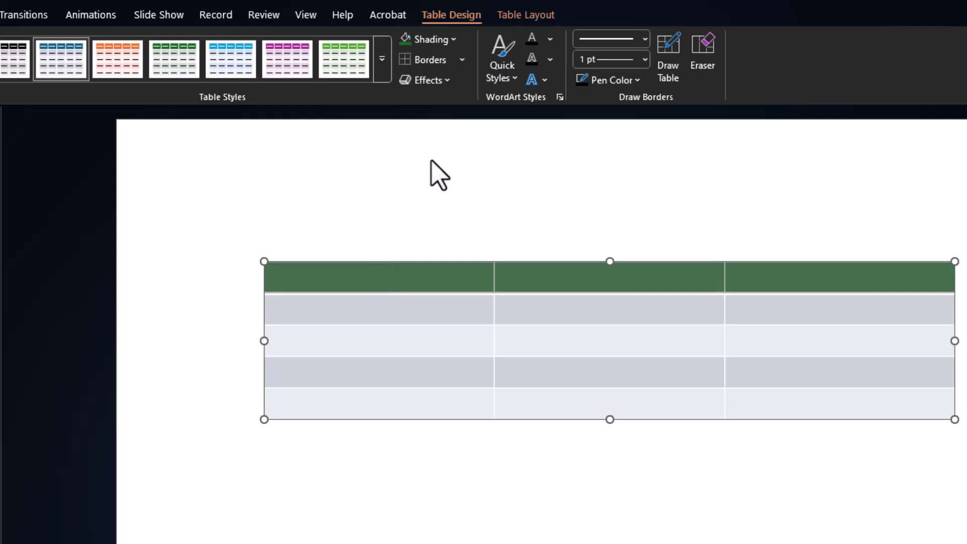
# - Apply No Border to the green header row and deselect the table
pyautogui.click(462, 60)
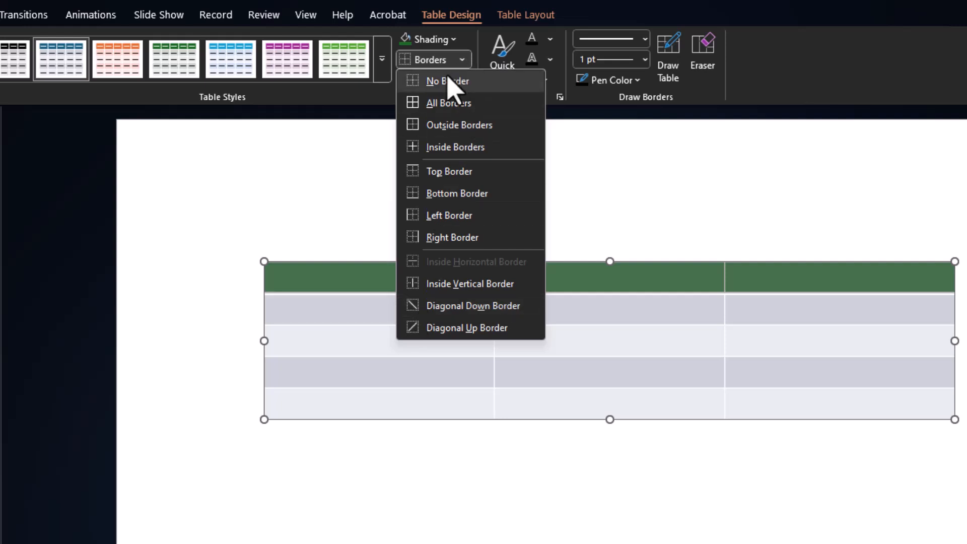
pyautogui.click(412, 88)
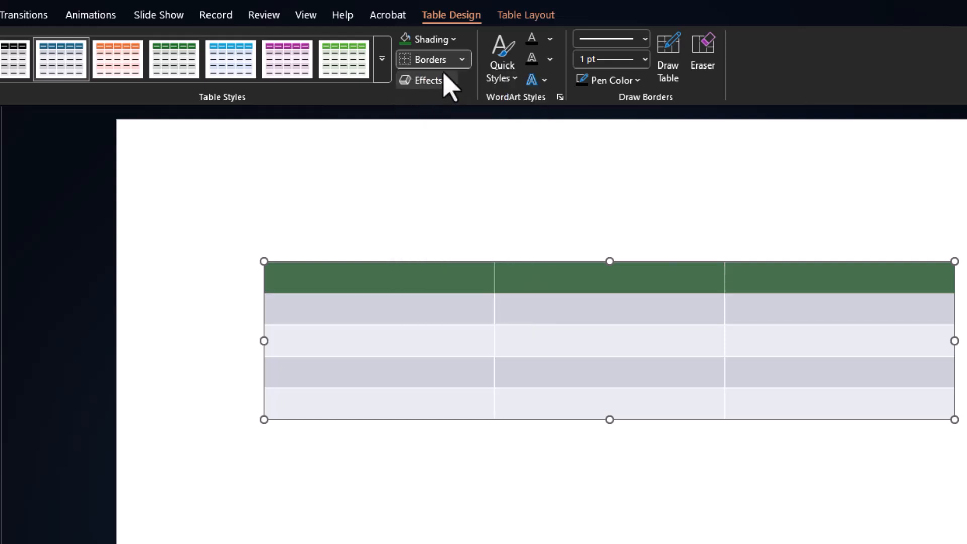
pyautogui.click(317, 253)
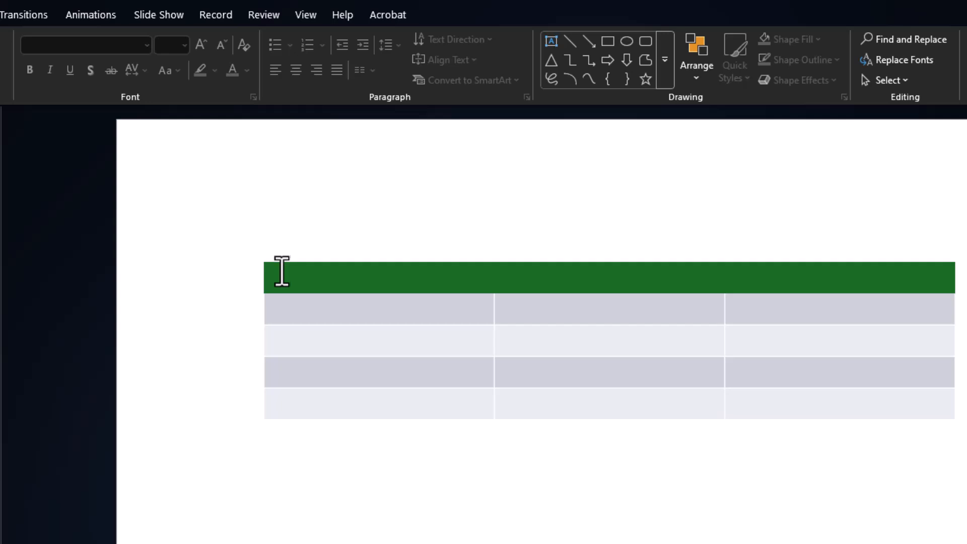
# - Clear the borders of every cell in the table, and apply All Borders to the same cells
pyautogui.click(264, 268)
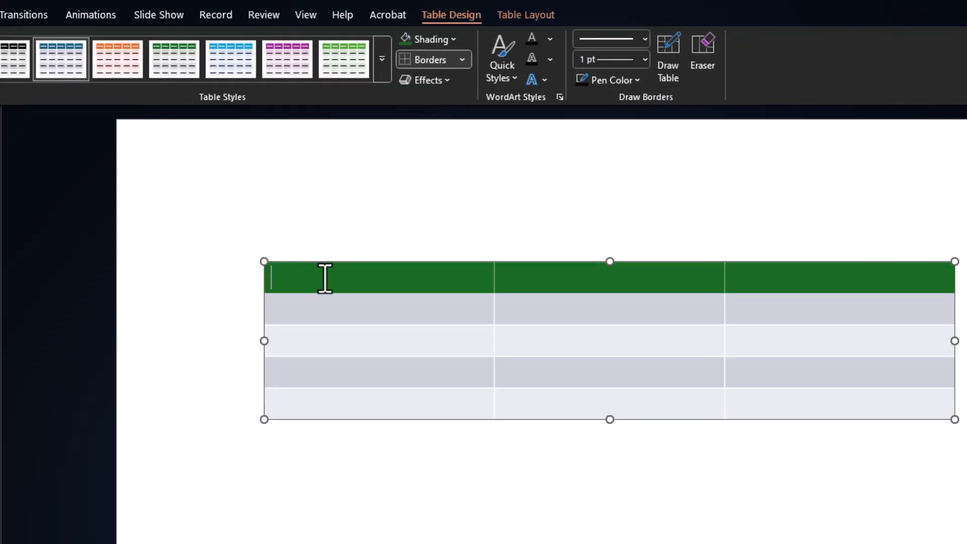
pyautogui.moveTo(315, 276); pyautogui.dragTo(889, 416)
pyautogui.click(460, 60)
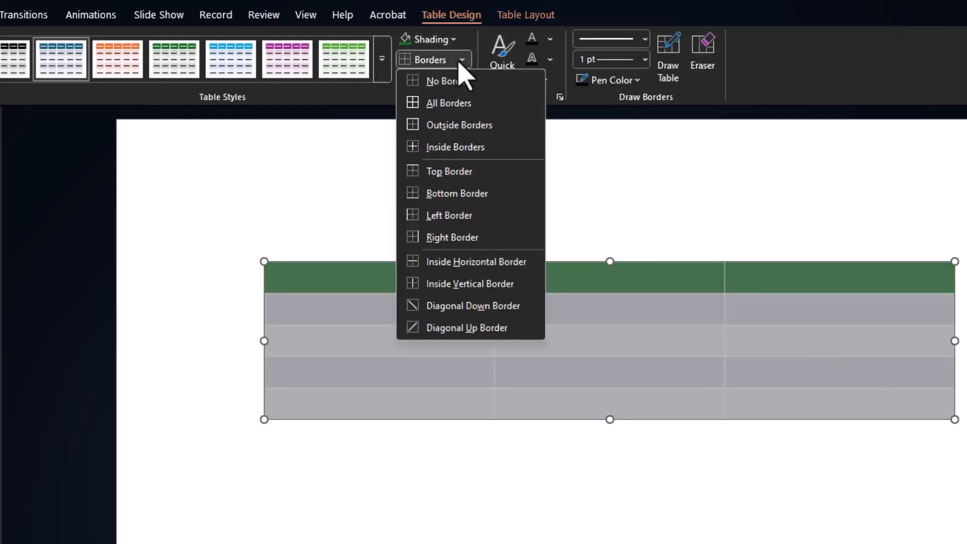
pyautogui.click(452, 99)
pyautogui.click(464, 60)
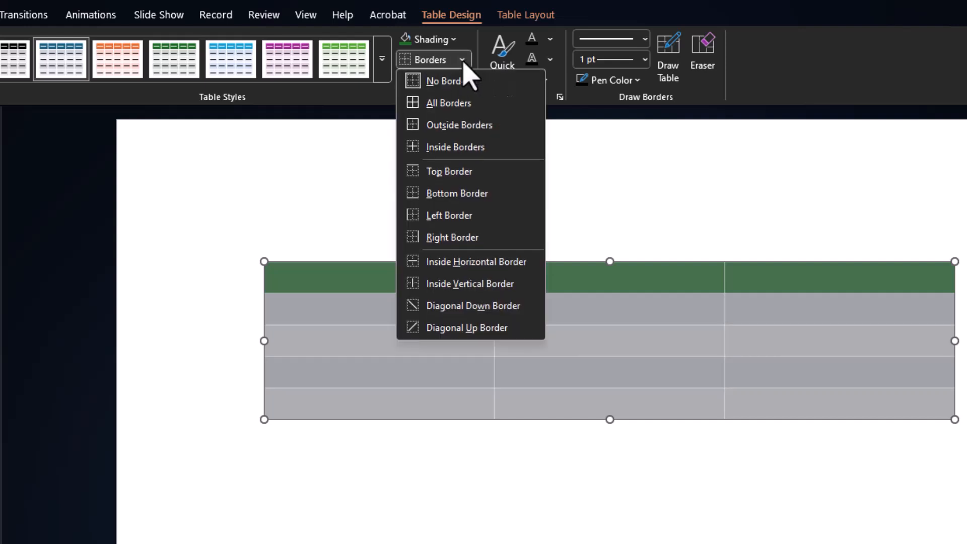
pyautogui.click(418, 106)
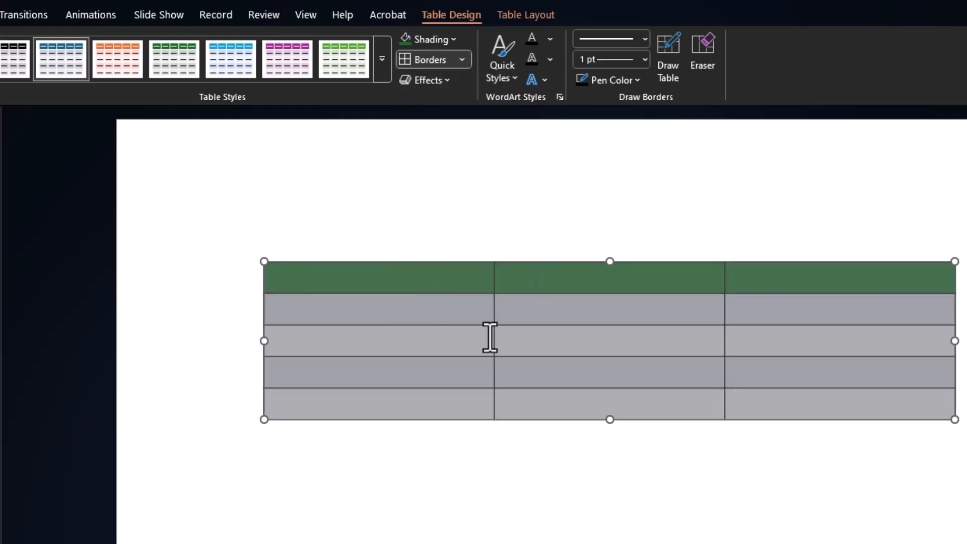
pyautogui.click(462, 61)
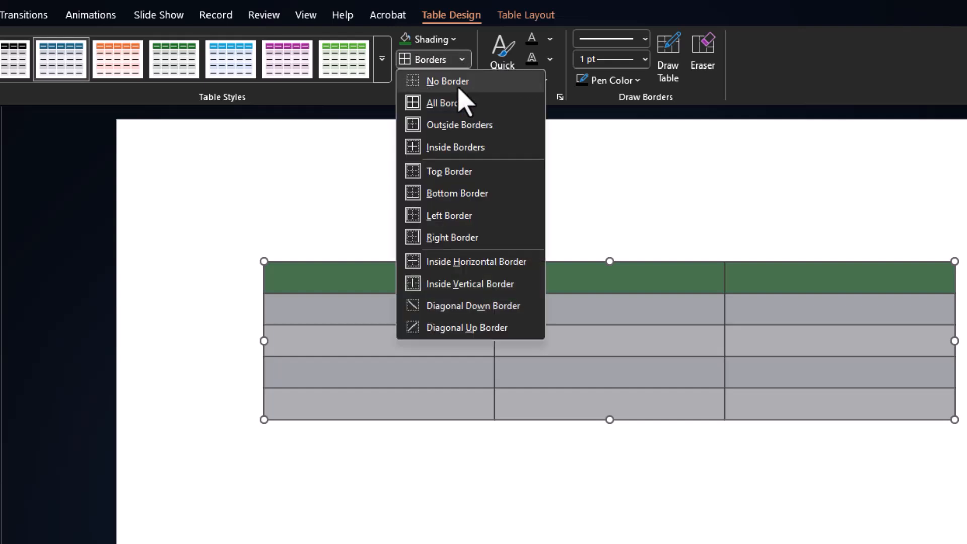
pyautogui.click(460, 61)
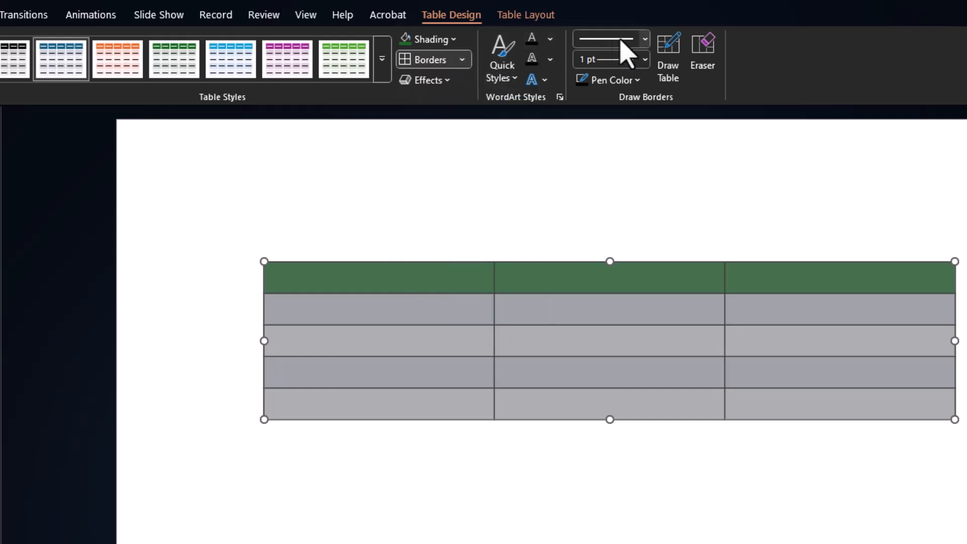
pyautogui.click(644, 40)
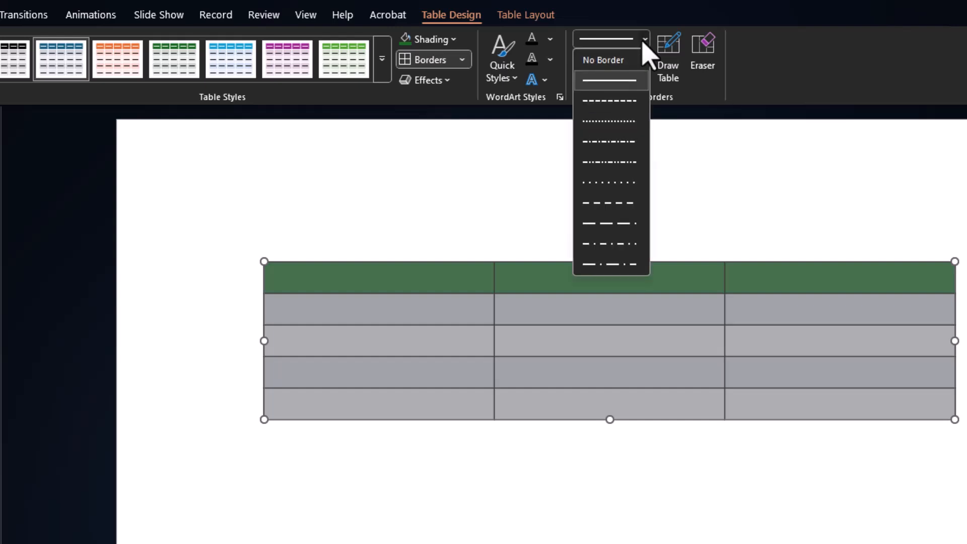
pyautogui.click(643, 41)
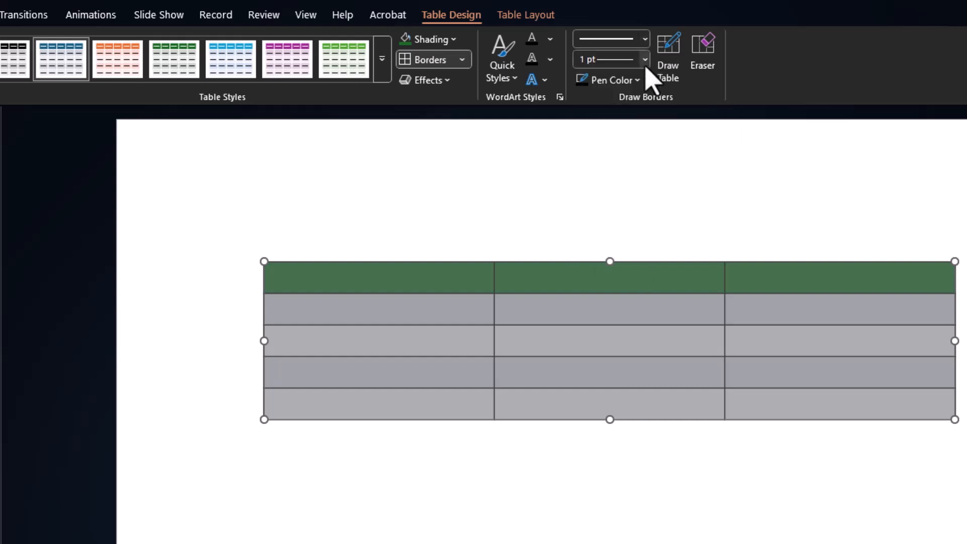
pyautogui.click(644, 60)
pyautogui.click(646, 64)
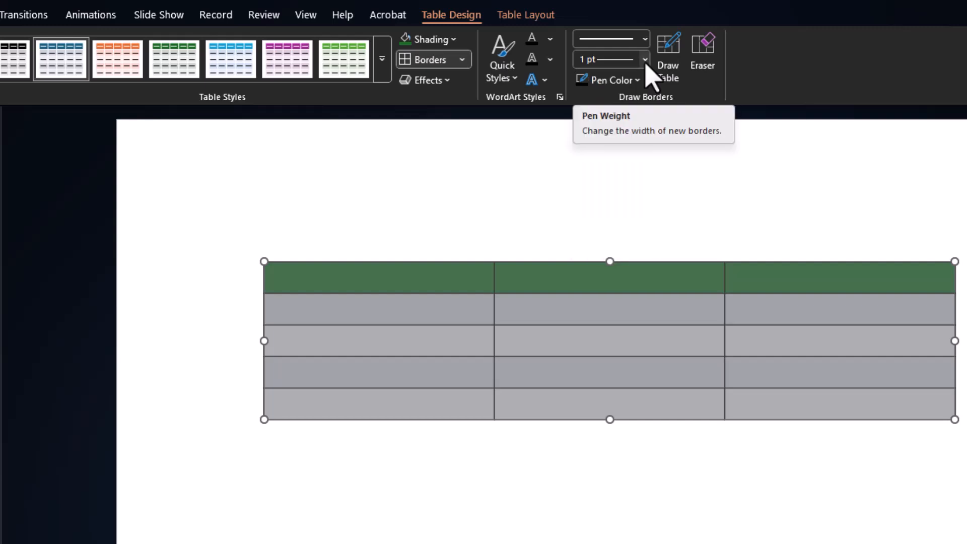
# - Draw over the line below the first two cells of the second row with a bright green border pen, and undo it
pyautogui.click(638, 80)
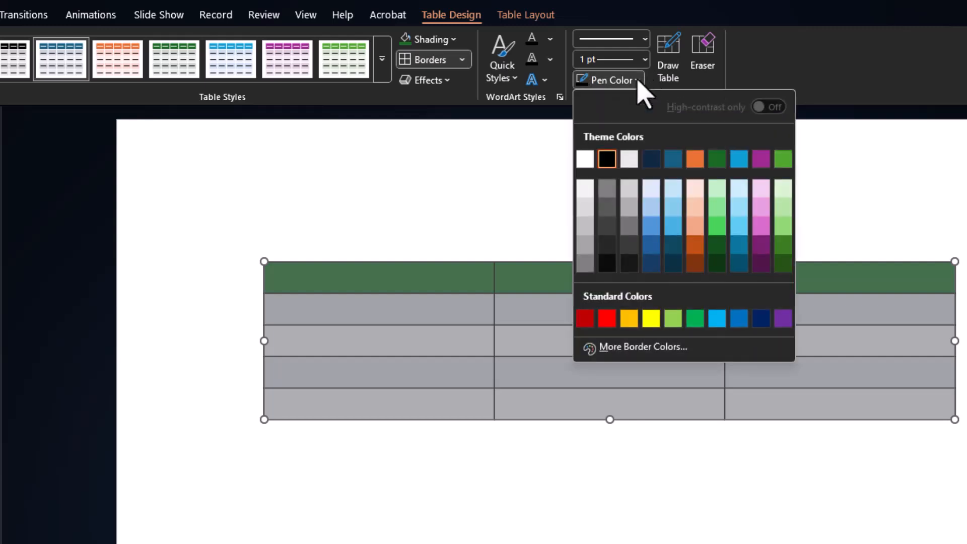
pyautogui.click(717, 226)
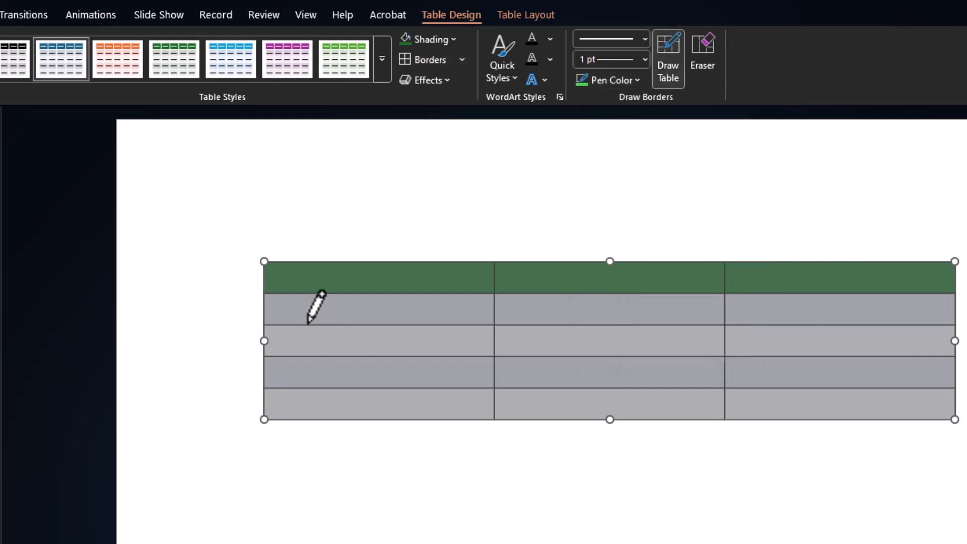
pyautogui.moveTo(527, 324); pyautogui.dragTo(527, 325)
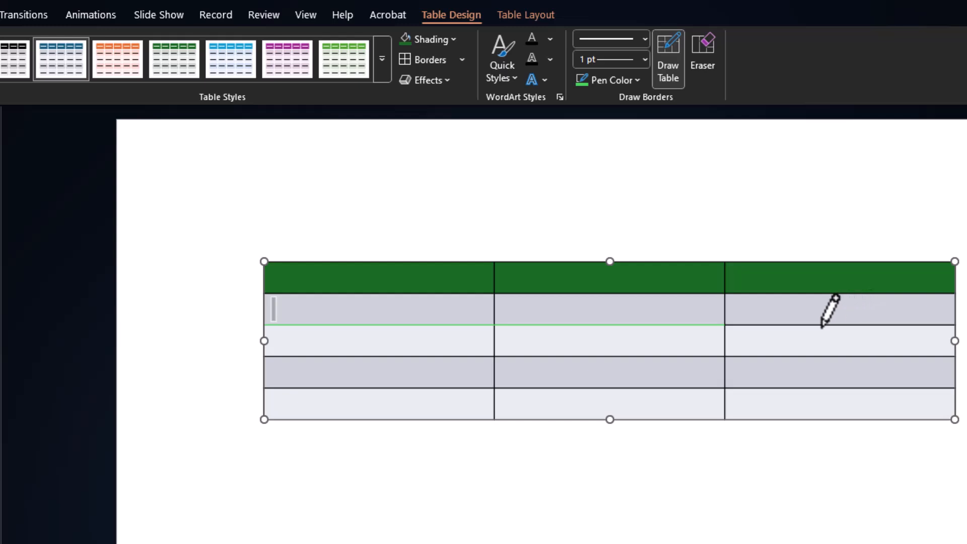
pyautogui.moveTo(724, 334); pyautogui.dragTo(725, 418)
pyautogui.press('Escape')
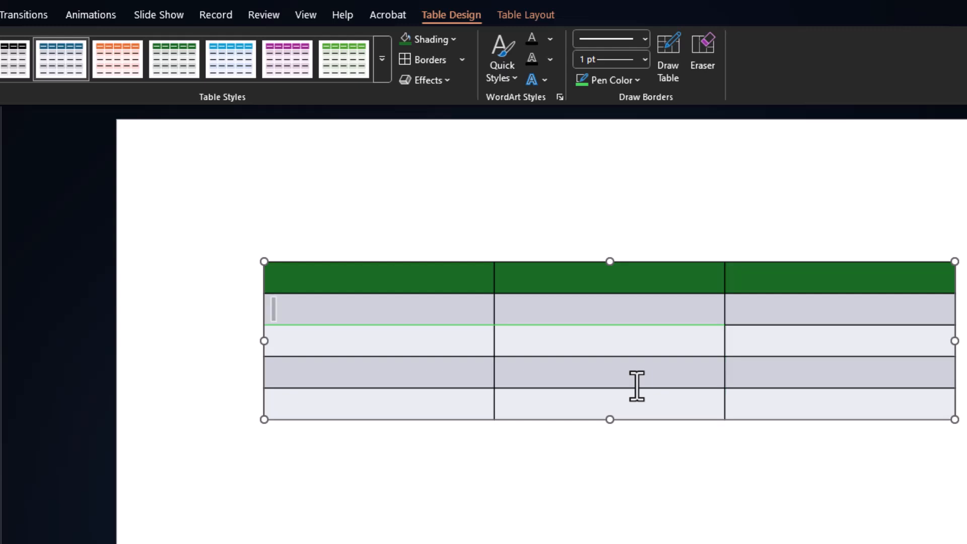
pyautogui.hotkey('ctrl', 'a')
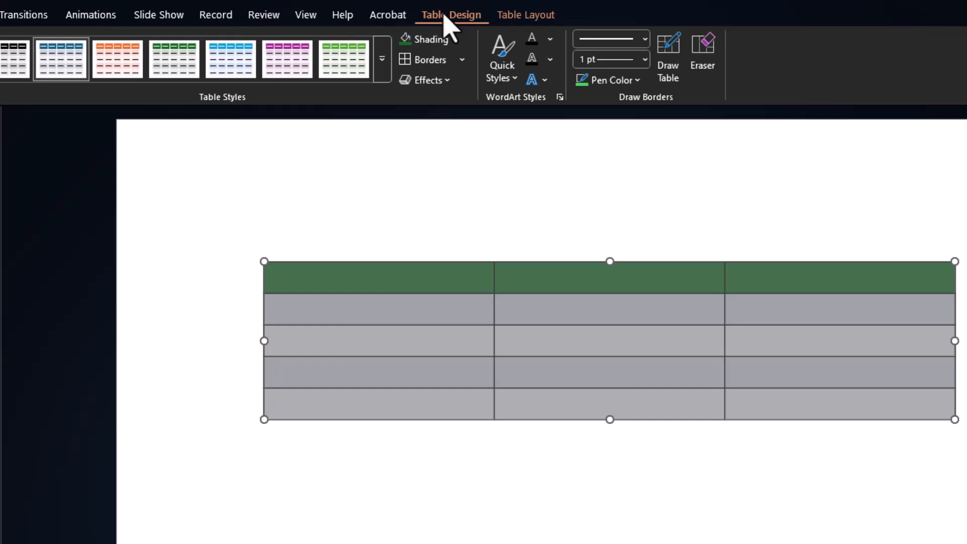
# - Insert a new column to the left of the table's first column
pyautogui.click(516, 19)
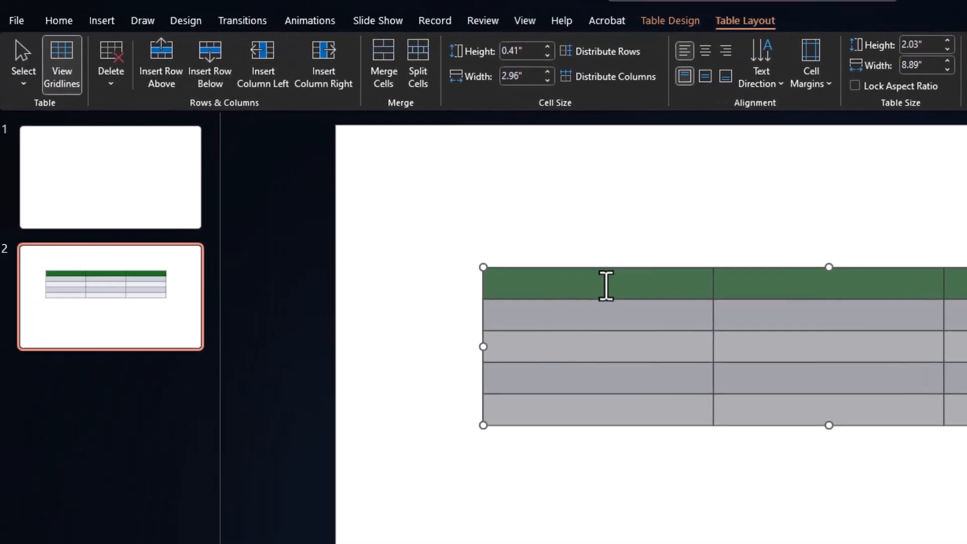
pyautogui.click(605, 285)
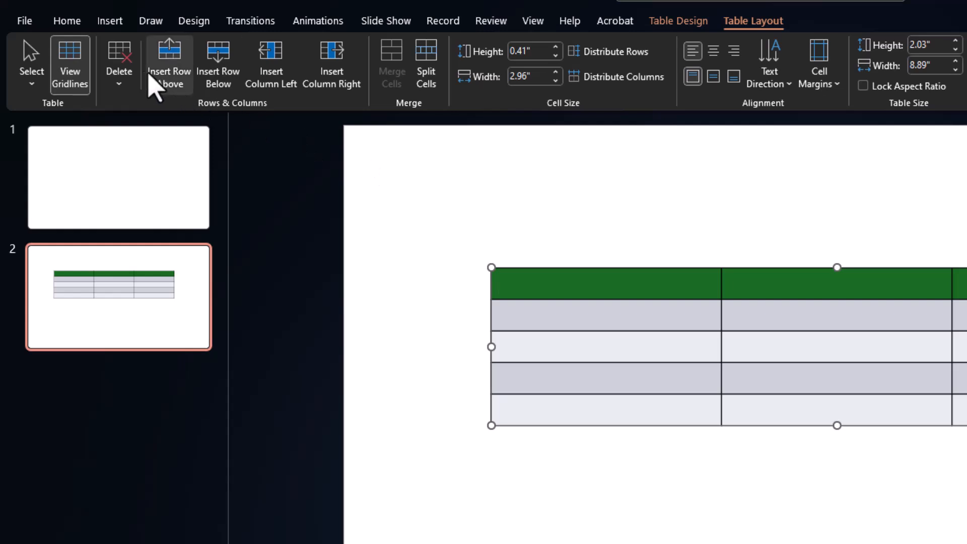
pyautogui.click(121, 80)
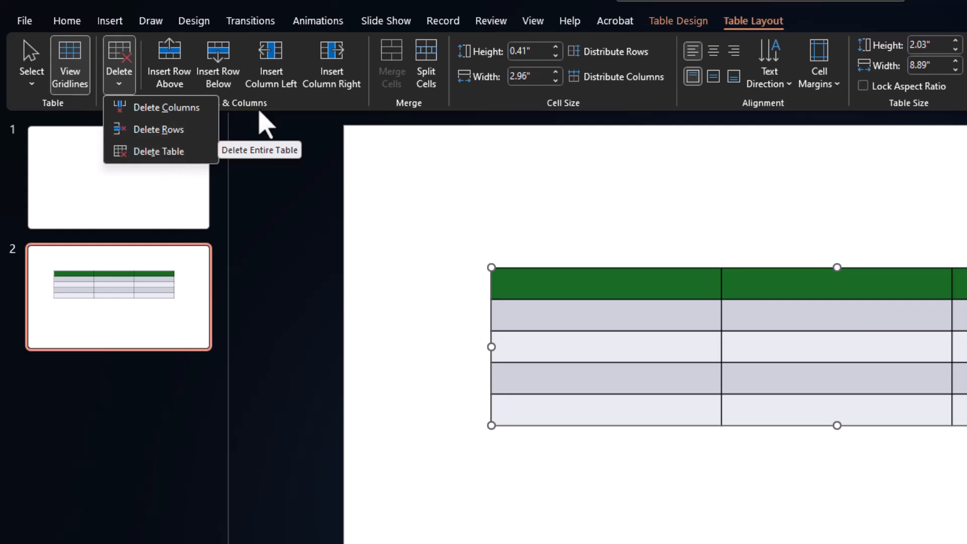
pyautogui.click(567, 320)
pyautogui.click(572, 344)
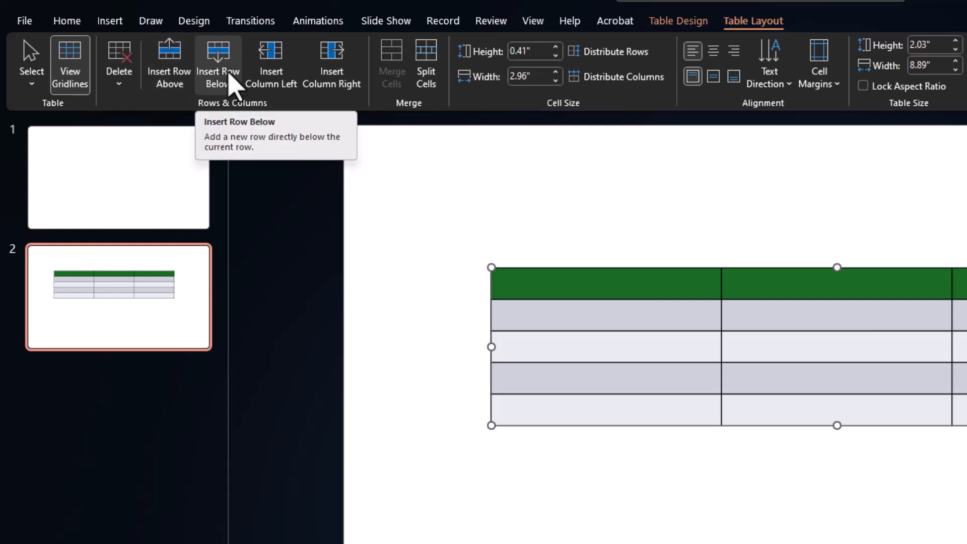
pyautogui.click(275, 58)
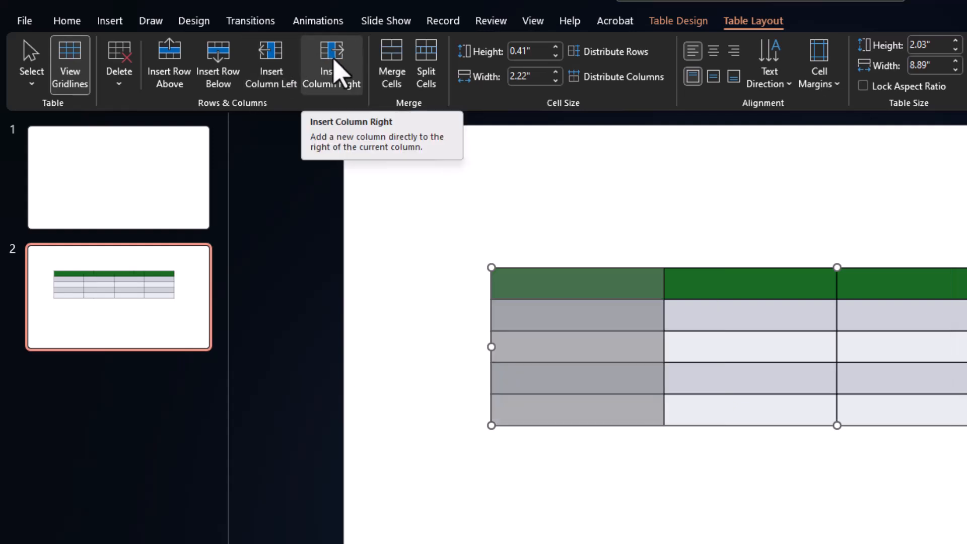
# - Merge the first two cells of the green header row into one cell
pyautogui.click(579, 291)
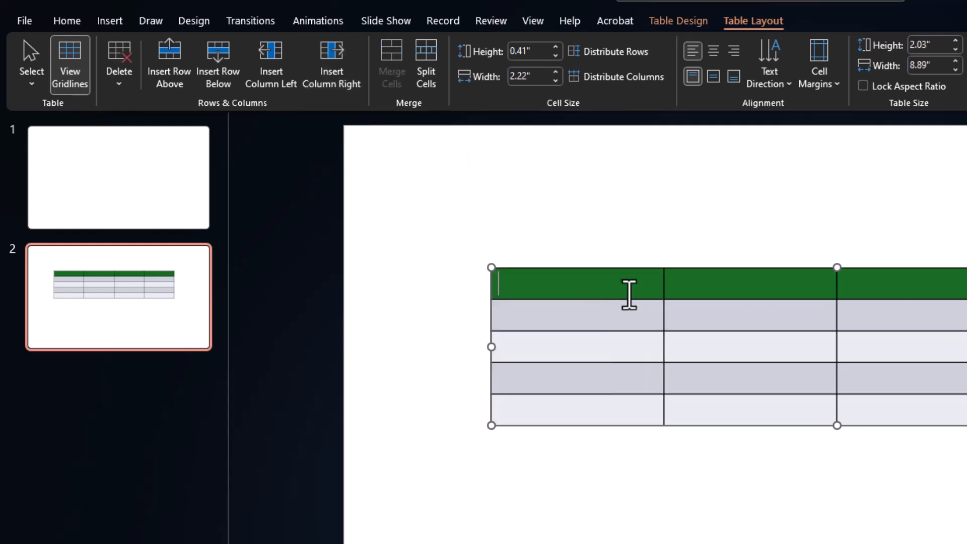
pyautogui.keyDown('shift'); pyautogui.click(770, 291); pyautogui.keyUp('shift')
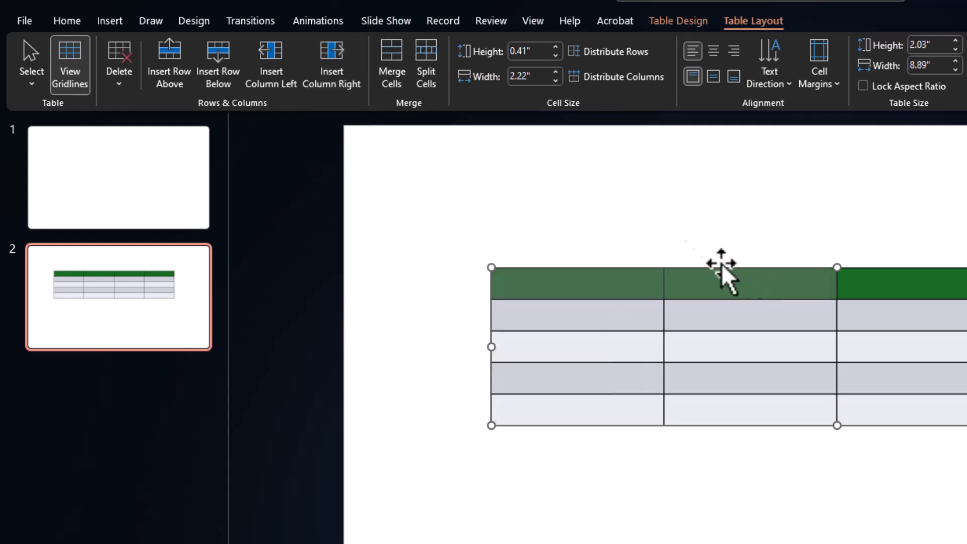
pyautogui.click(392, 70)
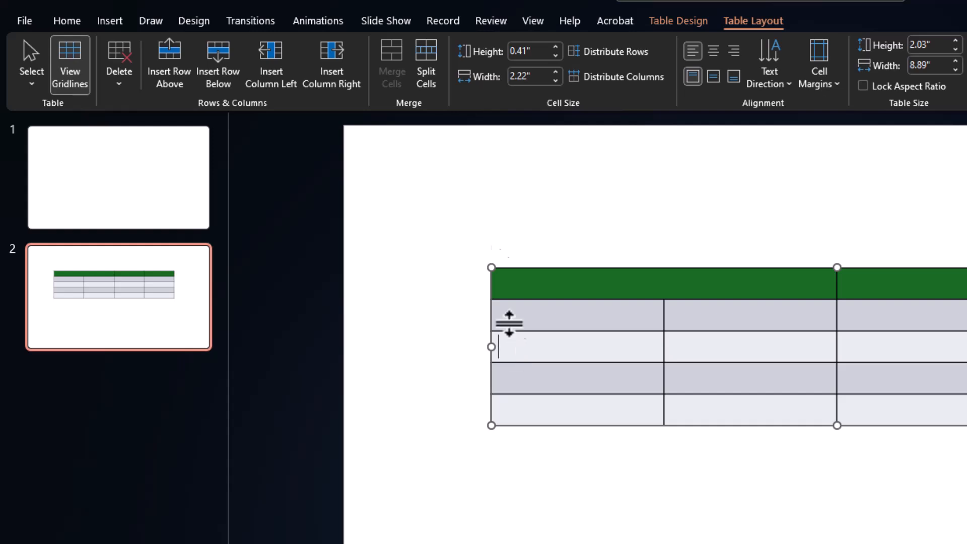
# - Split the first cell of the third row into 2 columns and 1 row
pyautogui.click(426, 65)
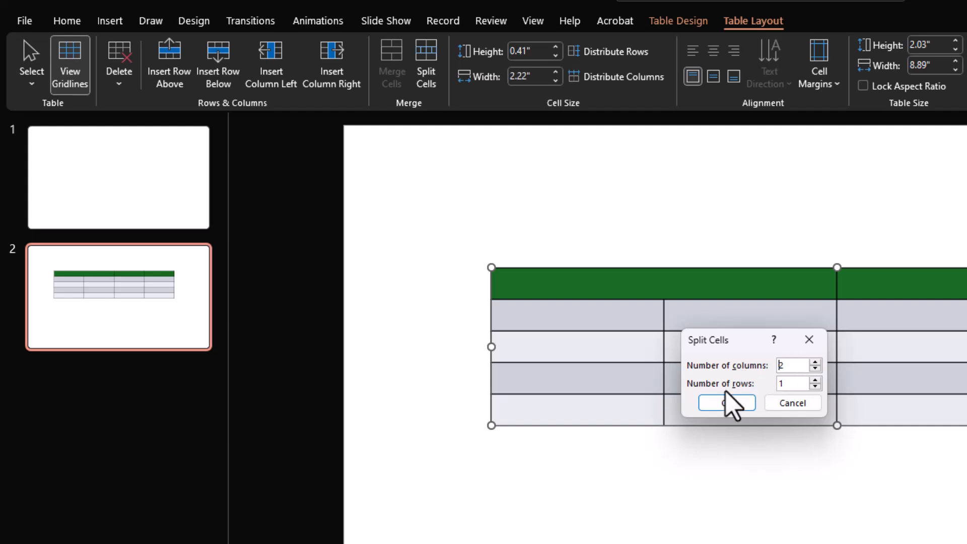
pyautogui.click(734, 402)
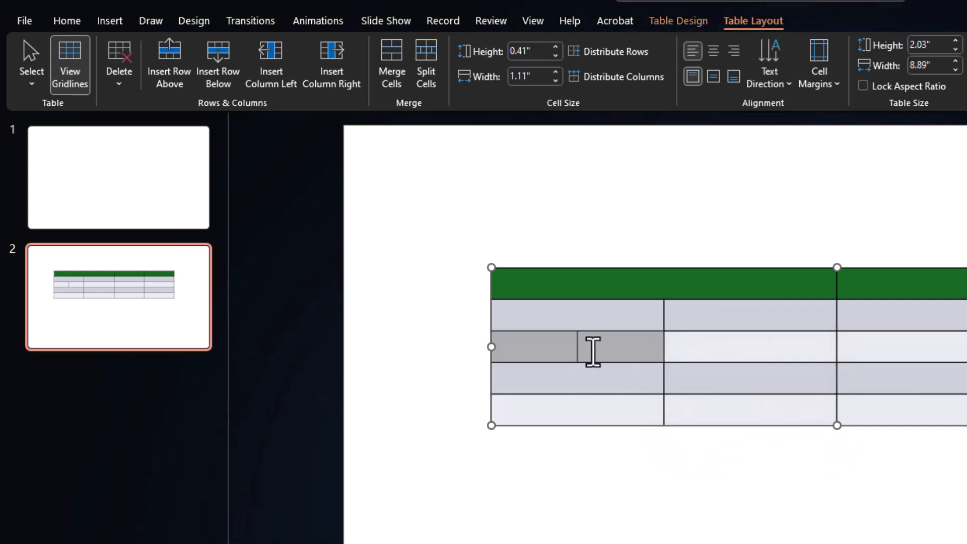
pyautogui.click(610, 355)
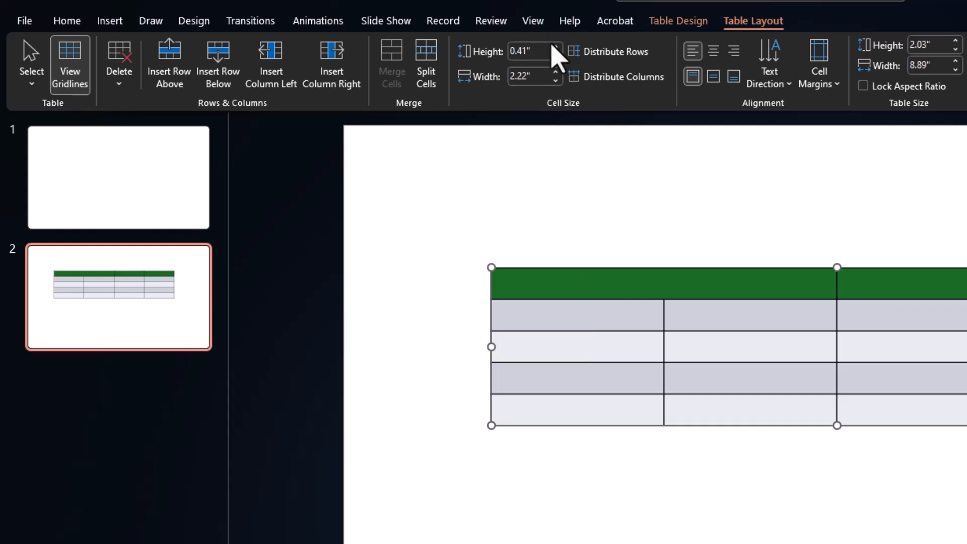
# - Raise the third row's height to 0.7", and reduce it to 0.4"
pyautogui.click(555, 46)
pyautogui.click(554, 47)
pyautogui.click(555, 47)
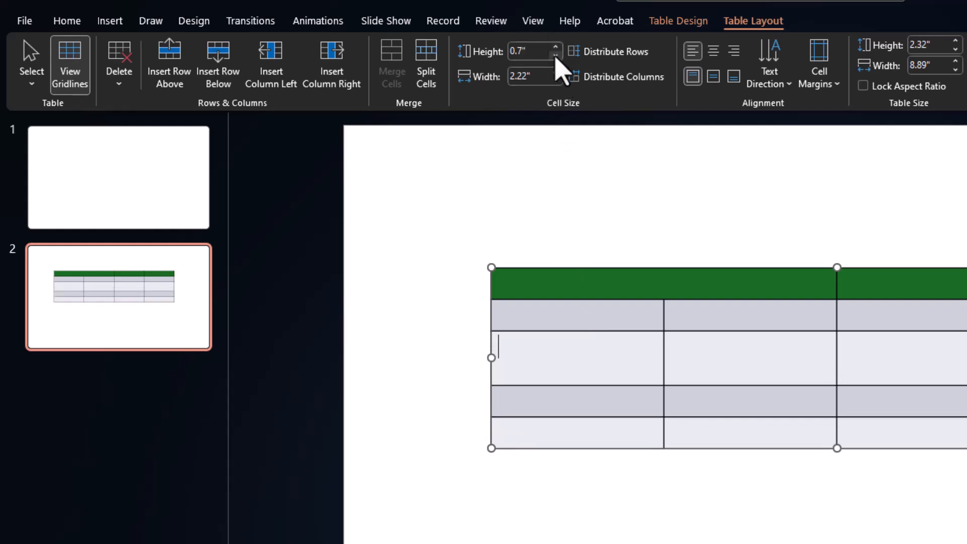
pyautogui.click(555, 55)
pyautogui.click(555, 55)
pyautogui.click(556, 55)
# - Widen the table's first column, and narrow it to 2.2"
pyautogui.click(556, 72)
pyautogui.click(556, 72)
pyautogui.click(556, 71)
pyautogui.click(557, 80)
pyautogui.click(557, 80)
pyautogui.click(557, 80)
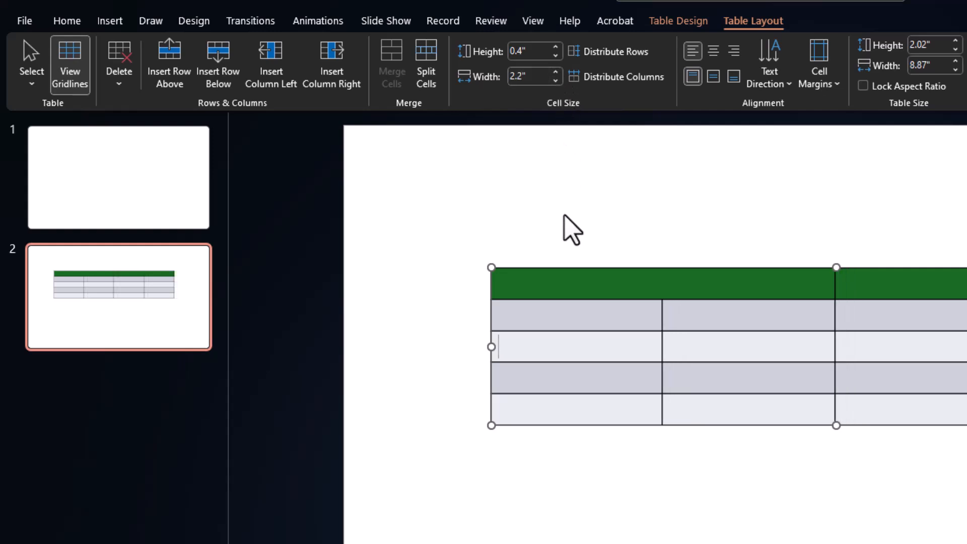
# - Undo the cell size changes, the merged header cells and the inserted column to restore the three-column table
pyautogui.hotkey('ctrl', 'z')
pyautogui.hotkey('ctrl', 'z')
pyautogui.hotkey('ctrl', 'z')
pyautogui.hotkey('ctrl', 'z')
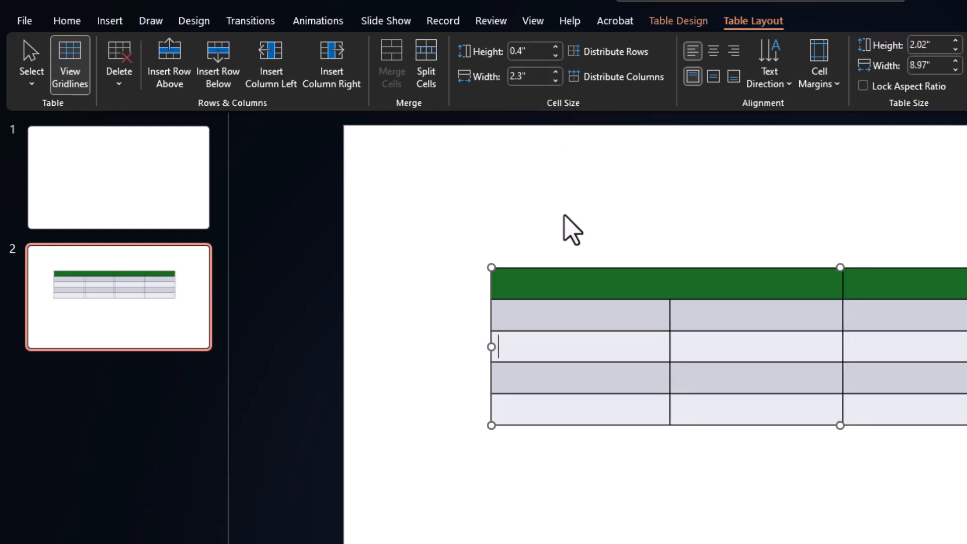
pyautogui.hotkey('ctrl', 'z')
pyautogui.hotkey('ctrl', 'z')
pyautogui.hotkey('ctrl', 'z')
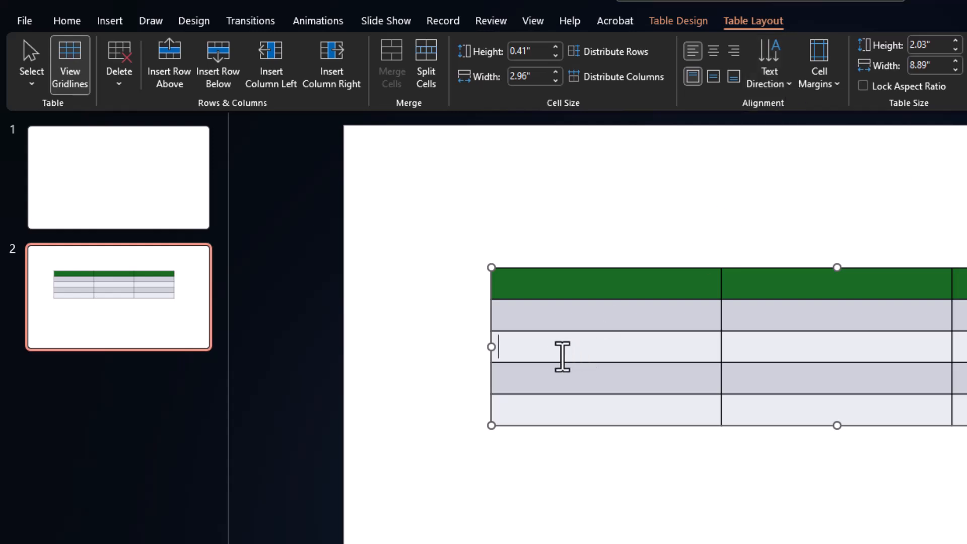
# - Enter "Fg fgds s" in the first cell of the third row and look through the text direction options
pyautogui.write('Fg fgds s')
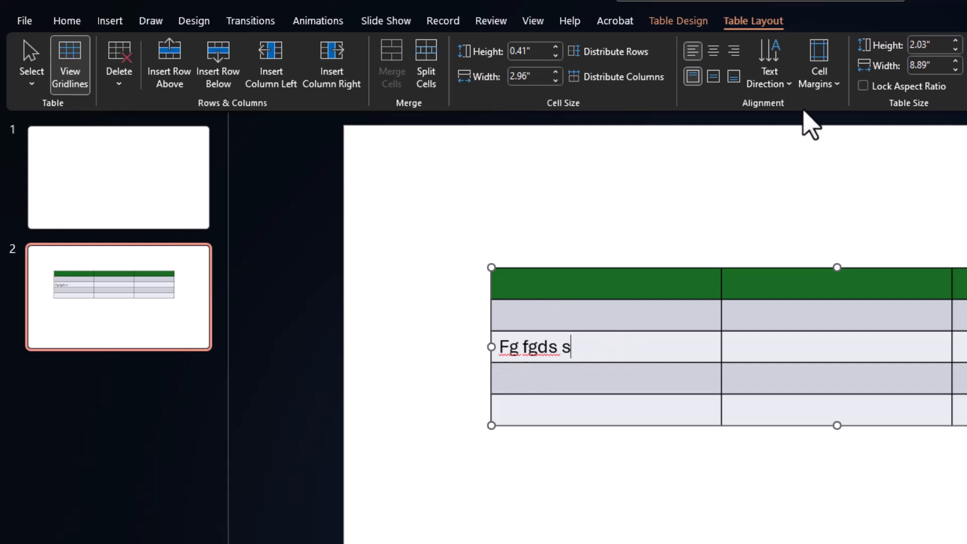
pyautogui.click(796, 96)
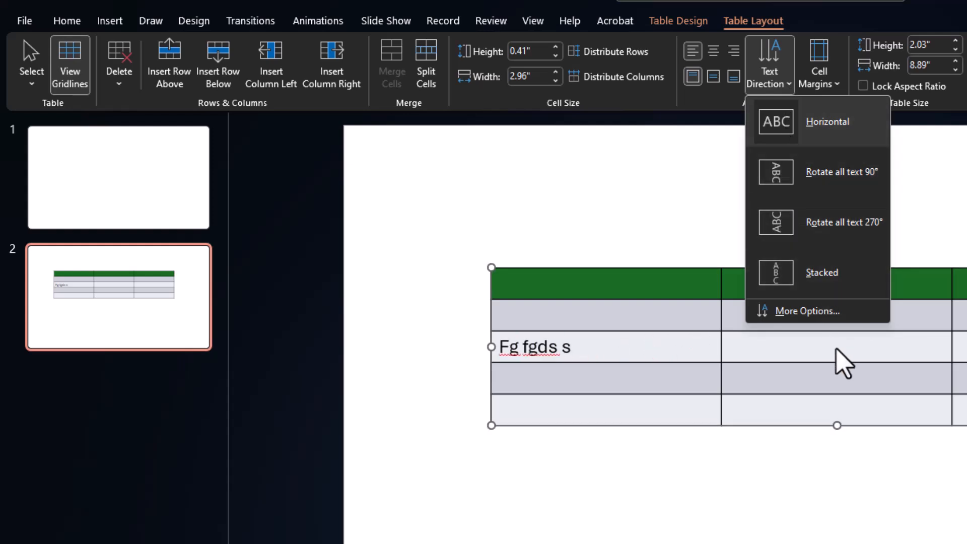
pyautogui.press('Escape')
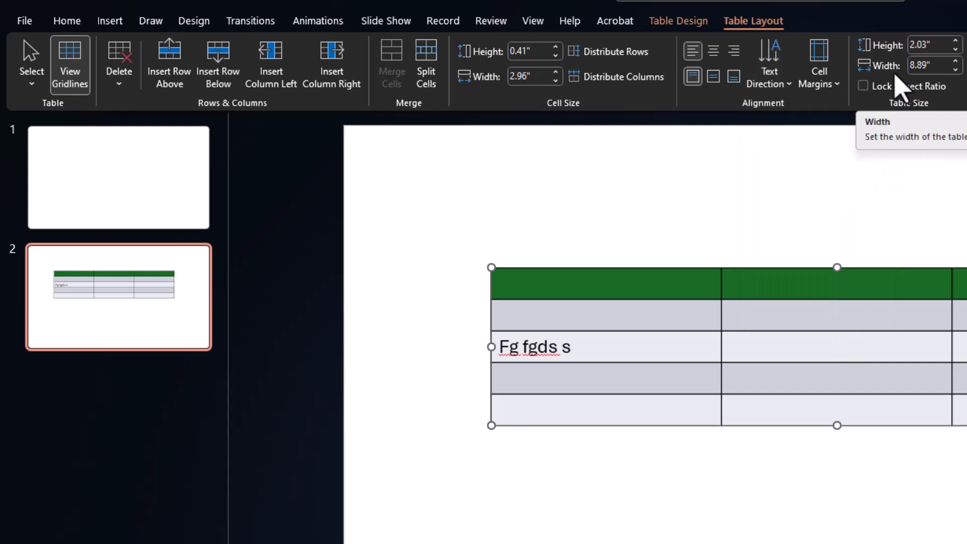
# - Delete the table and insert an Excel spreadsheet on the slide, enlarged to show columns A to K and rows 1 to 19
pyautogui.click(539, 271)
pyautogui.press('Delete')
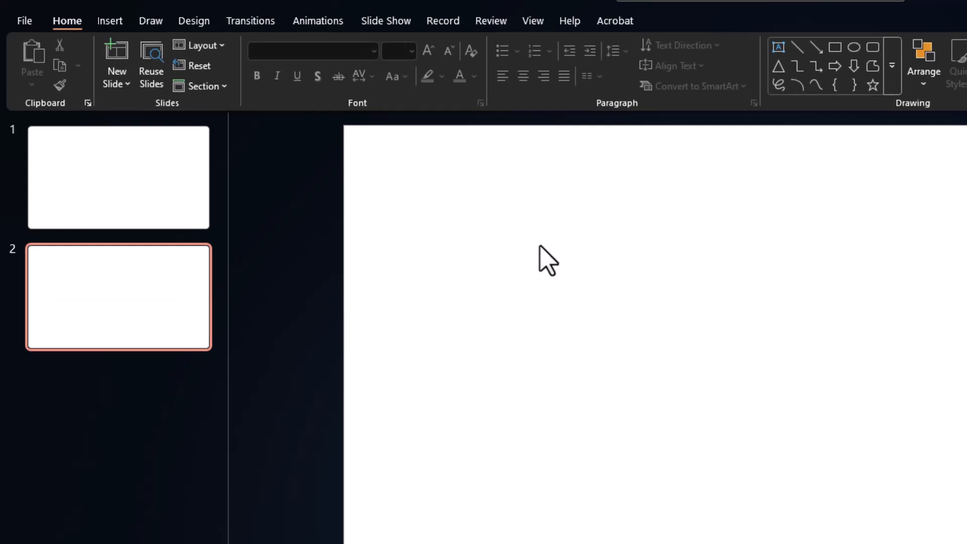
pyautogui.click(109, 24)
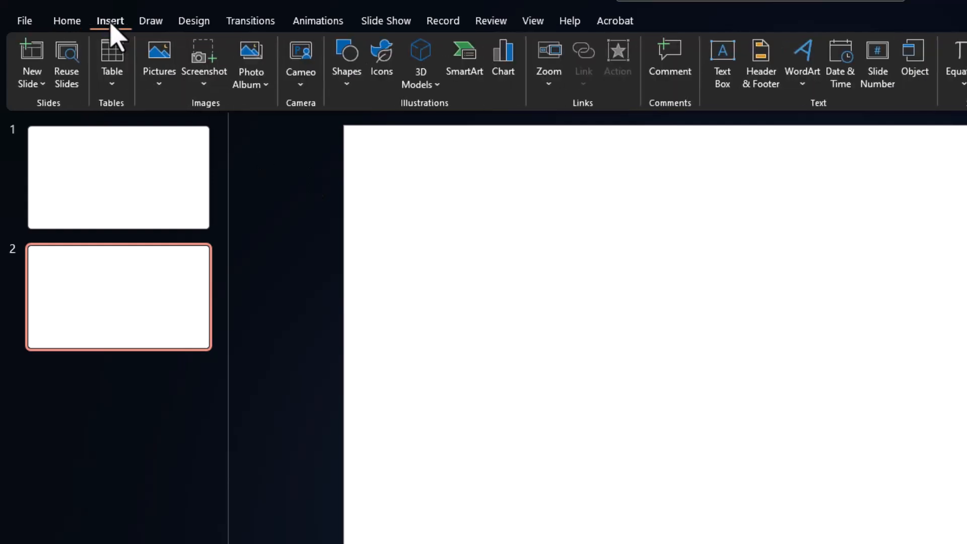
pyautogui.click(110, 84)
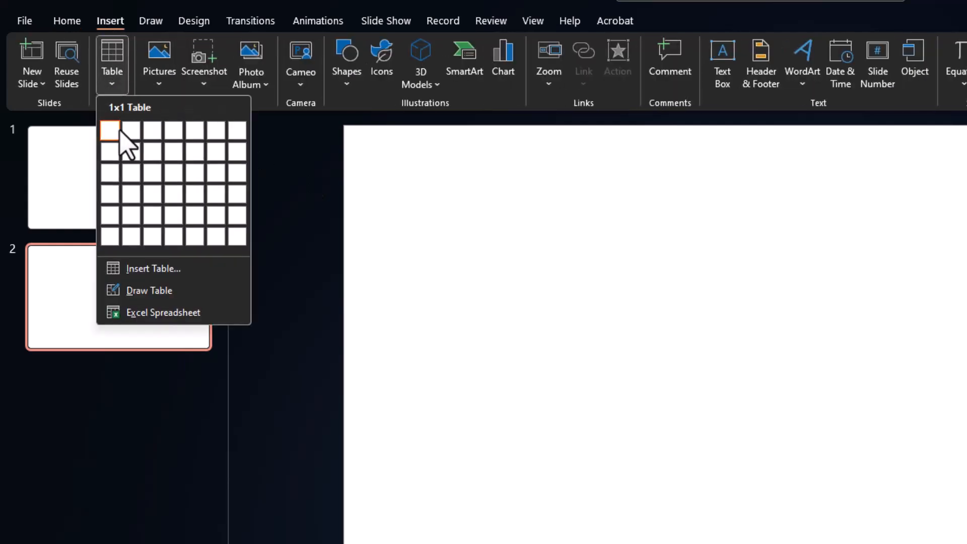
pyautogui.click(153, 313)
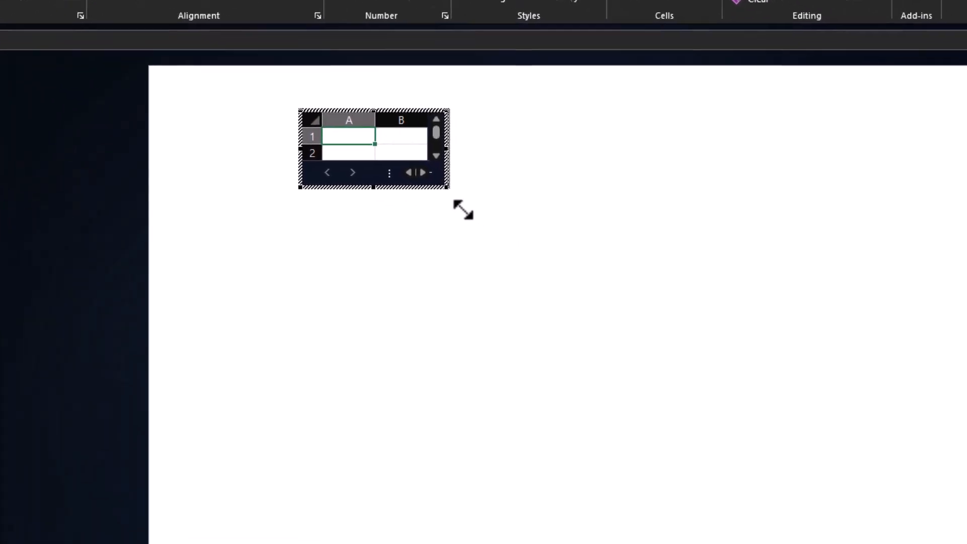
pyautogui.moveTo(463, 210); pyautogui.dragTo(920, 466)
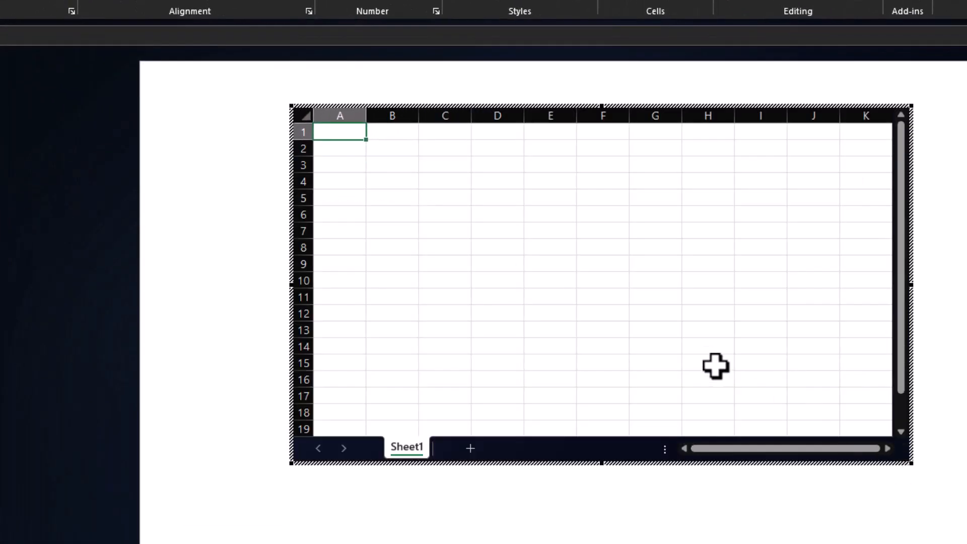
# - Enter "fhg f" in cell C5, "f" in C7 and "fg" in each of cells C8 to C11
pyautogui.click(467, 192)
pyautogui.press('Return')
pyautogui.press('Return')
pyautogui.write('f')
pyautogui.press('Return')
pyautogui.write('fg')
pyautogui.press('Return')
pyautogui.write('fg')
pyautogui.press('Return')
pyautogui.write('fg fg')
pyautogui.press('Return')
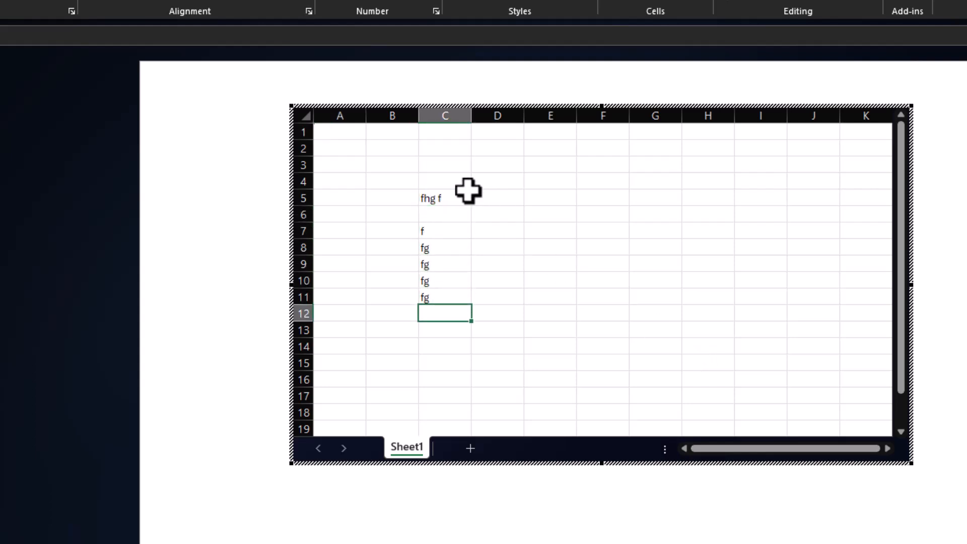
# - Select the cell range B4:E14 around the entries, and deselect it
pyautogui.click(505, 198)
pyautogui.click(516, 247)
pyautogui.moveTo(410, 188); pyautogui.dragTo(548, 346)
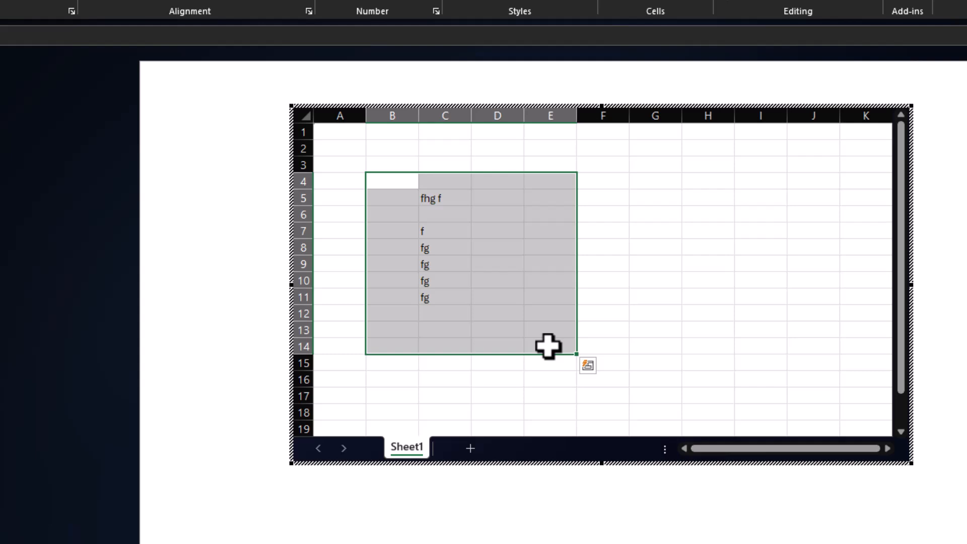
pyautogui.click(615, 252)
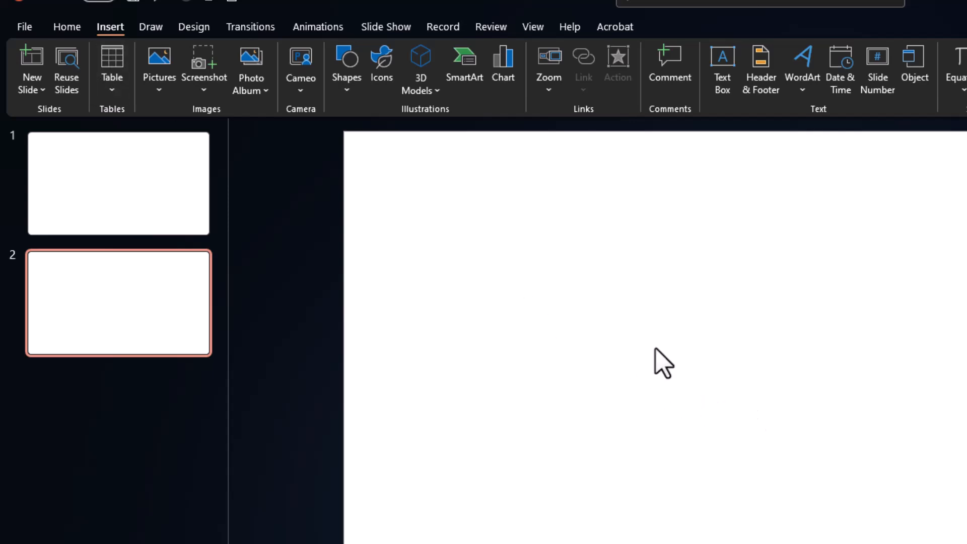
# - Insert the picture "intel 2" from the device's Pictures folder onto slide 2
pyautogui.click(160, 76)
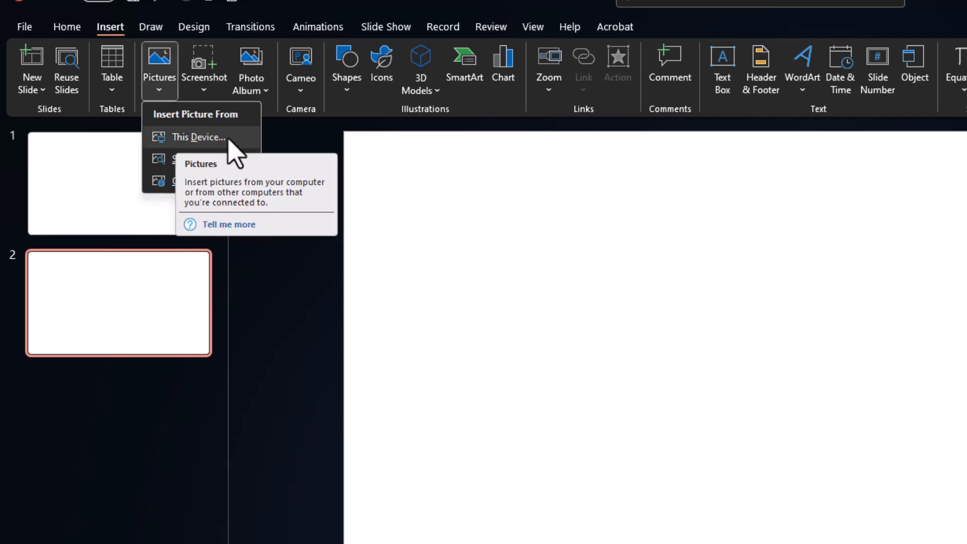
pyautogui.click(200, 141)
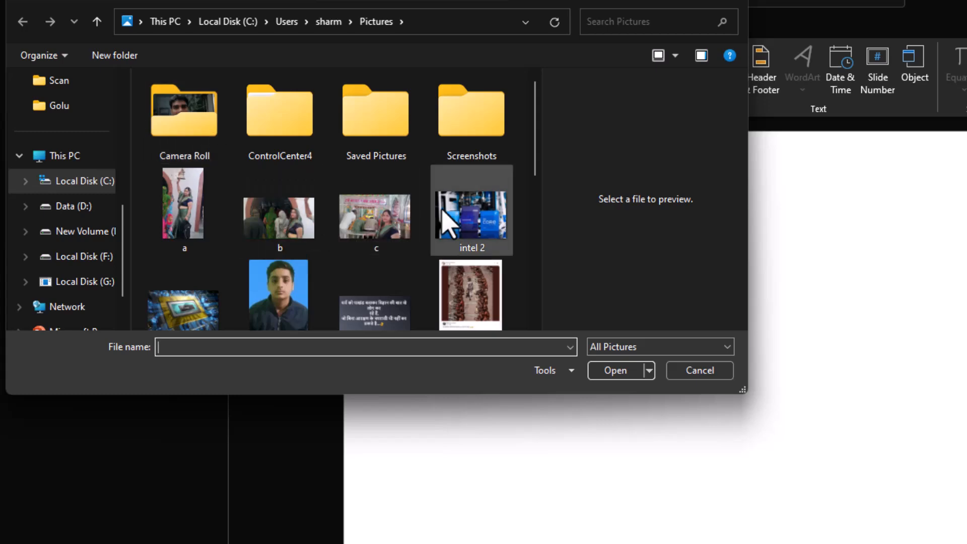
pyautogui.doubleClick(480, 214)
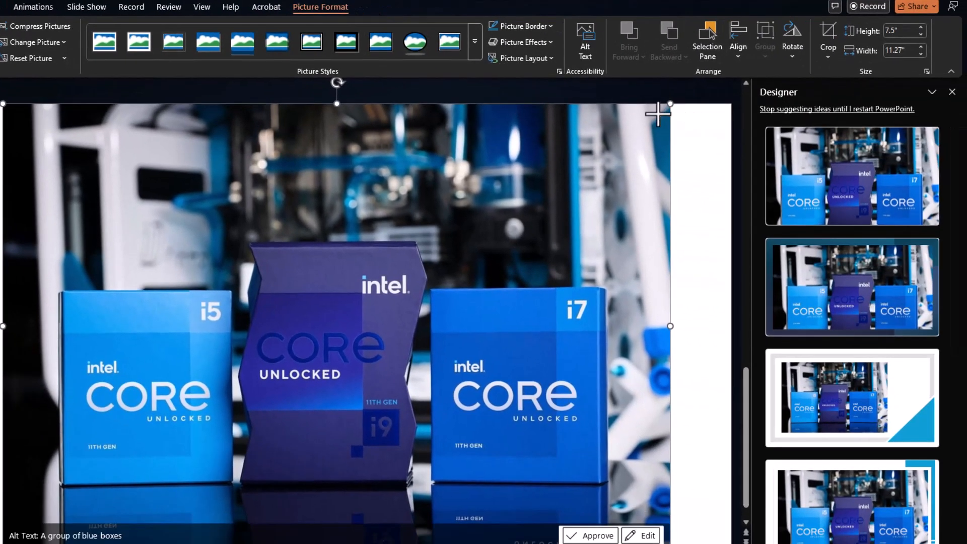
# - Shrink and reposition the picture, and apply a Designer layout that fills the slide with it
pyautogui.moveTo(771, 114); pyautogui.dragTo(522, 273)
pyautogui.moveTo(239, 360); pyautogui.dragTo(342, 282)
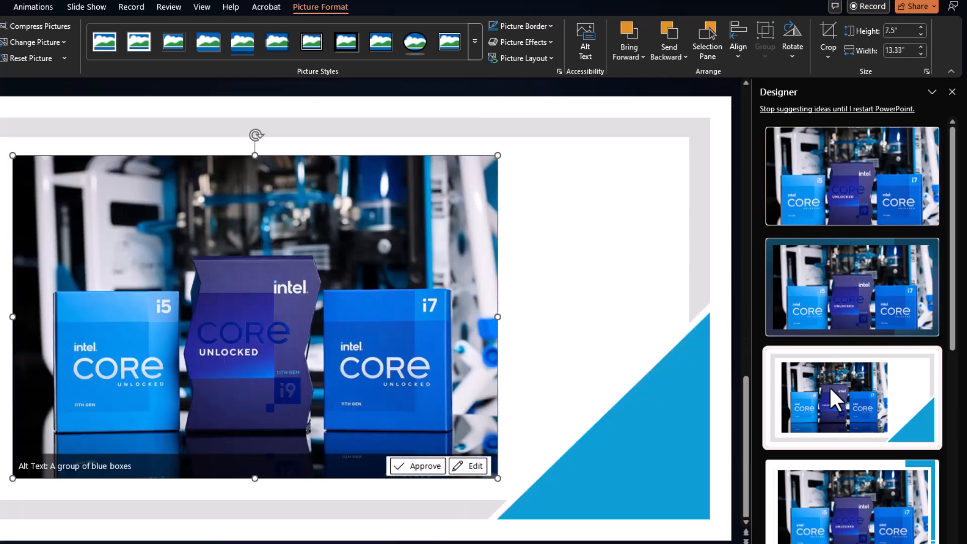
pyautogui.click(841, 320)
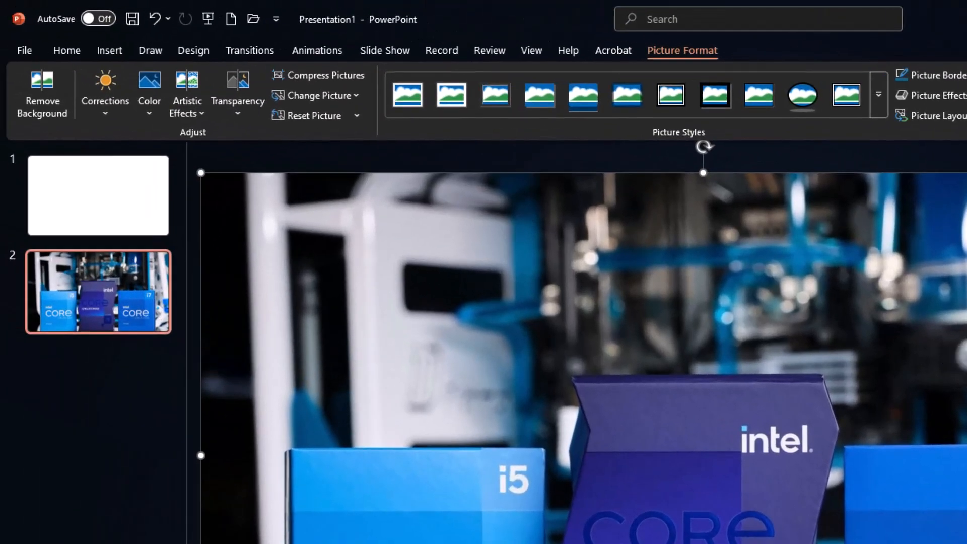
# - Shrink the full-slide picture proportionally and centre it with a white margin on all sides
pyautogui.moveTo(966, 172); pyautogui.dragTo(918, 367)
pyautogui.moveTo(691, 428); pyautogui.dragTo(794, 358)
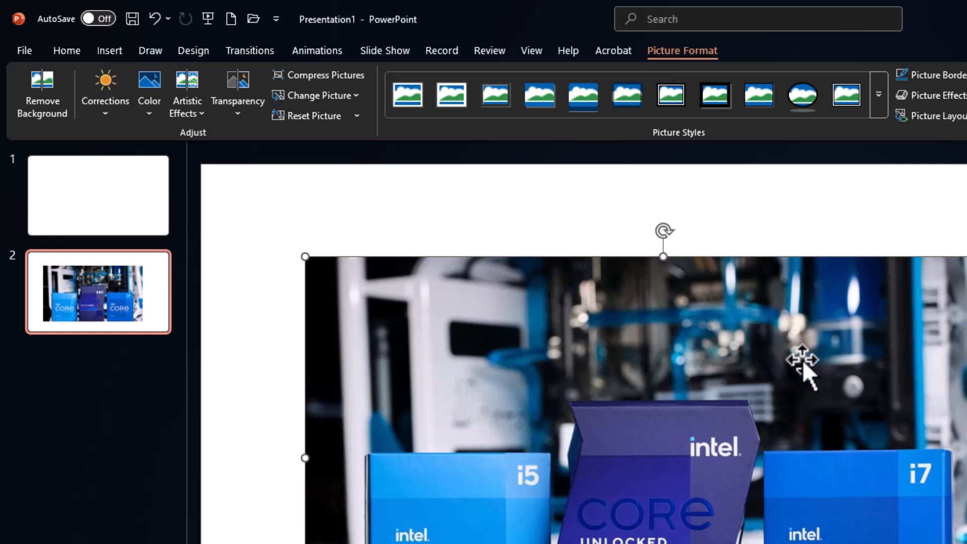
pyautogui.scroll(1, 802, 360)
pyautogui.scroll(-1, 835, 387)
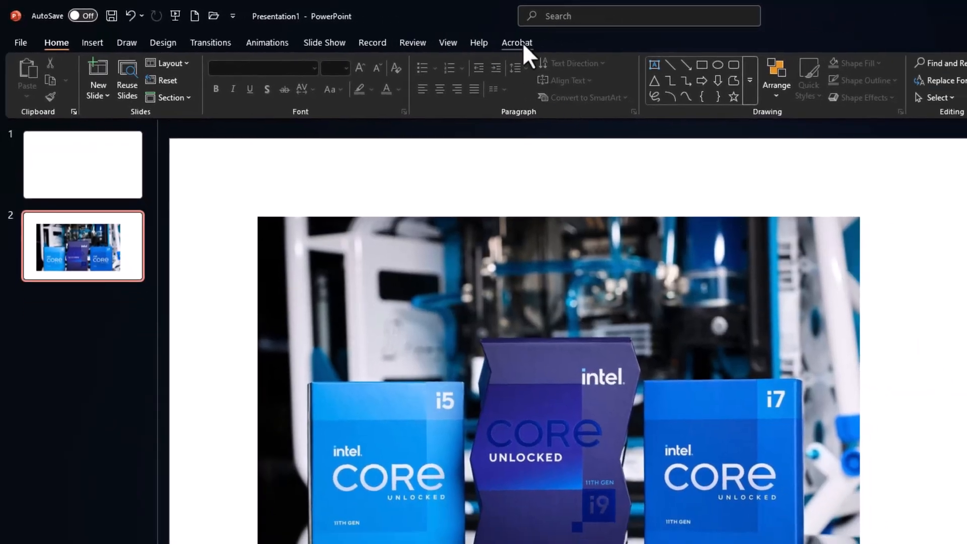
# - Select the picture and examine the sharpness, brightness and contrast correction presets
pyautogui.click(573, 275)
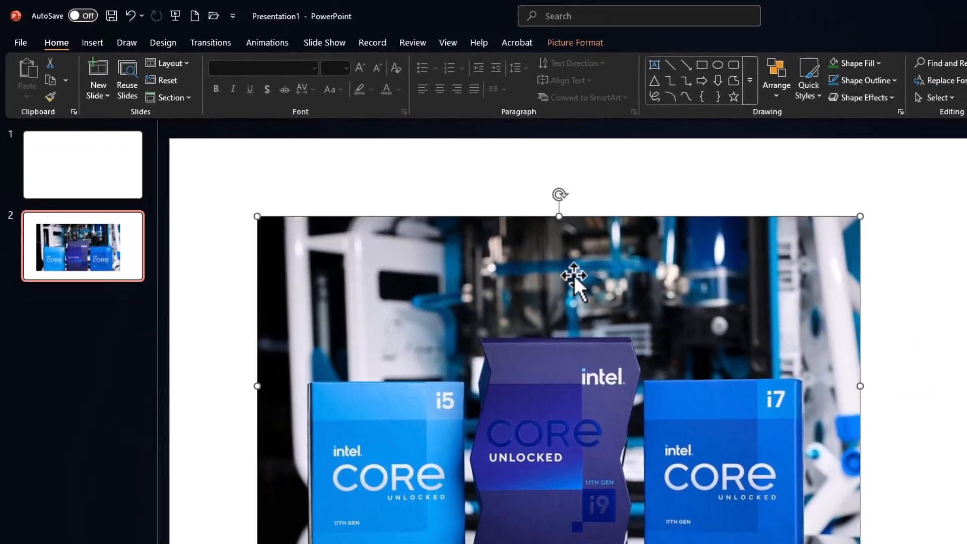
pyautogui.click(578, 42)
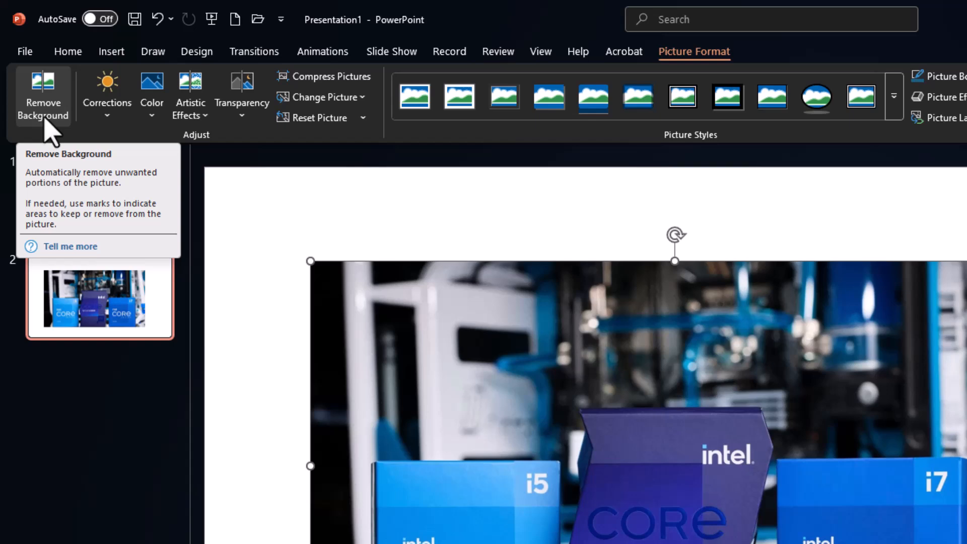
pyautogui.click(102, 120)
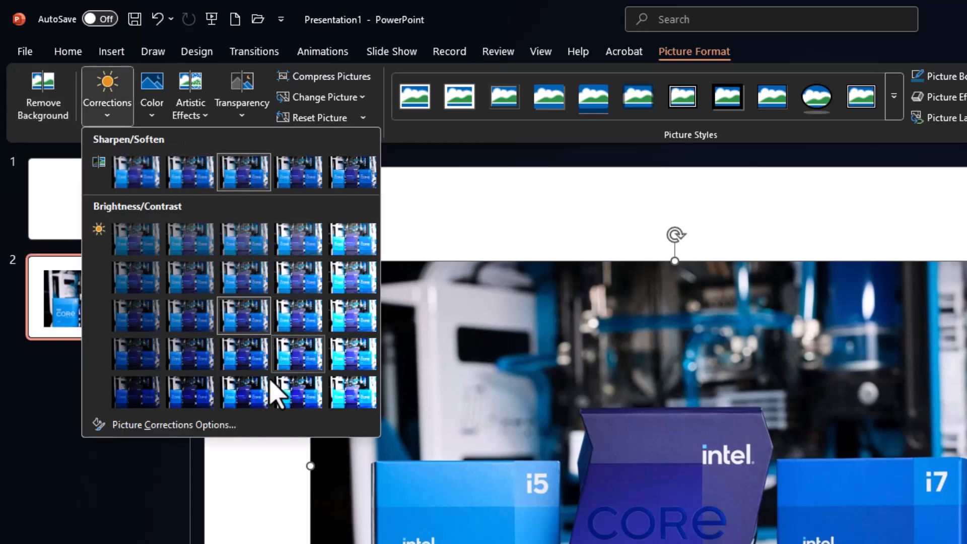
# - Preview the picture's recolour variations and try a pink custom colour for the recolouring
pyautogui.click(153, 110)
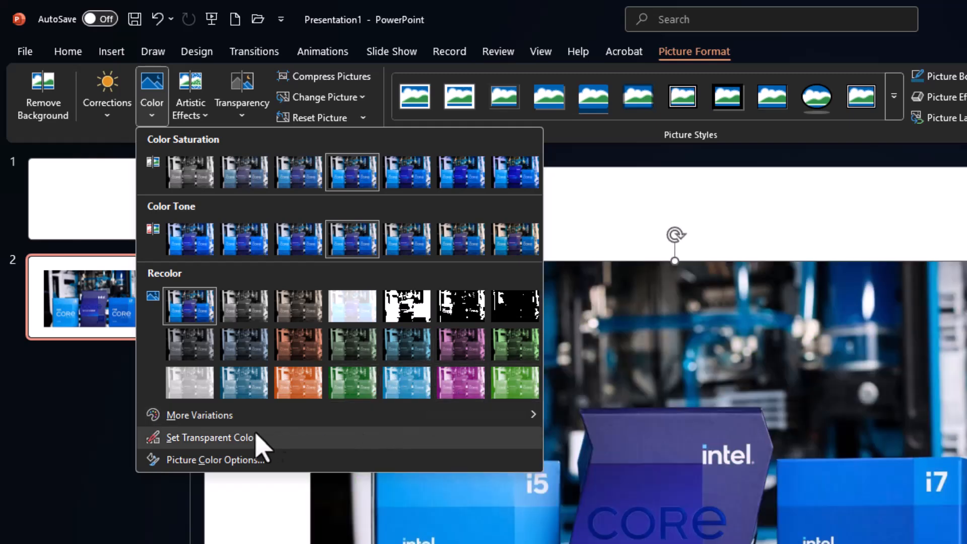
pyautogui.moveTo(217, 411)
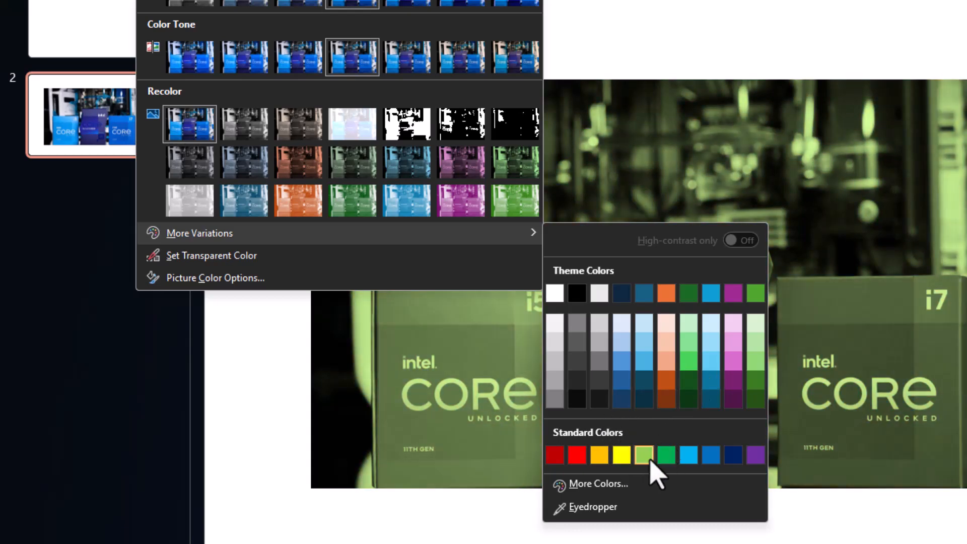
pyautogui.click(611, 485)
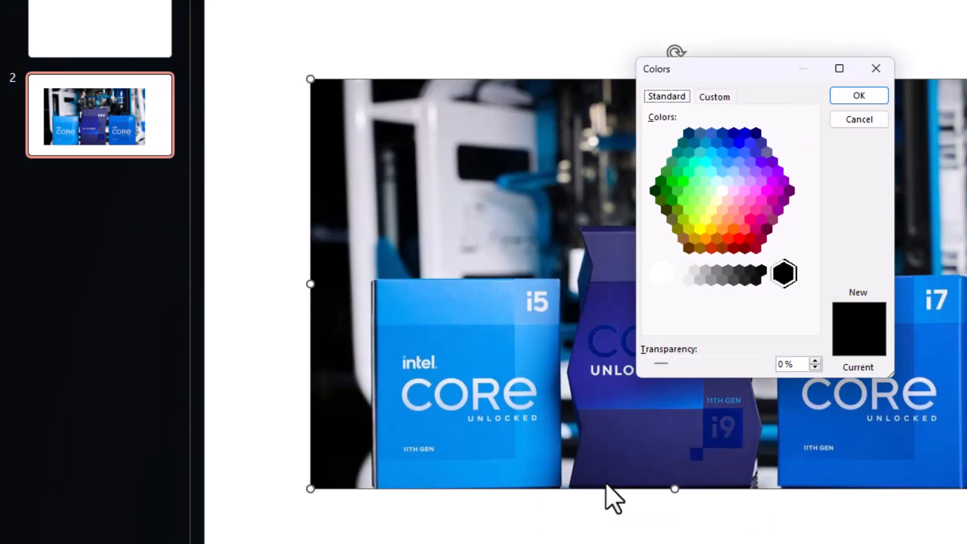
pyautogui.click(716, 201)
pyautogui.click(753, 168)
pyautogui.click(744, 210)
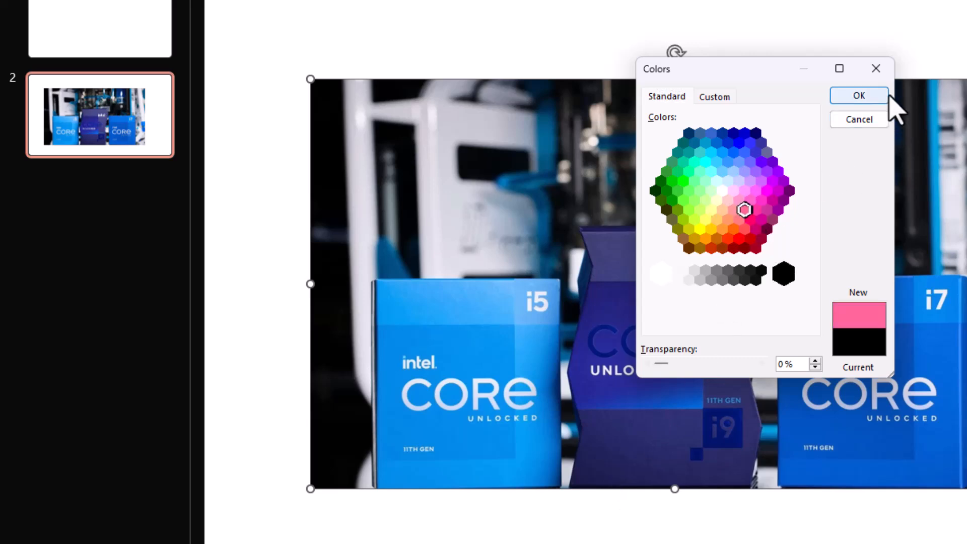
pyautogui.click(874, 121)
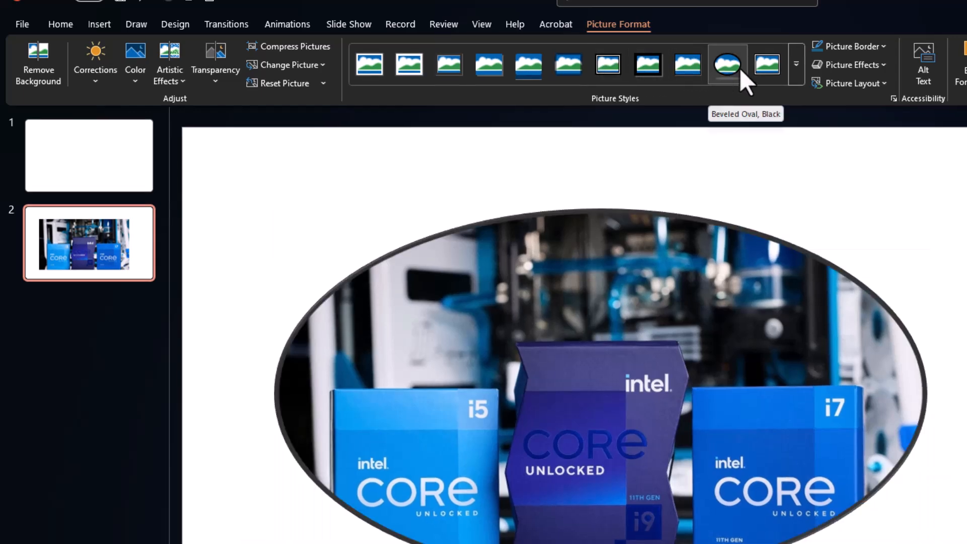
# - Examine the picture style gallery and the picture border's colour, weight, sketched and dash options
pyautogui.click(795, 65)
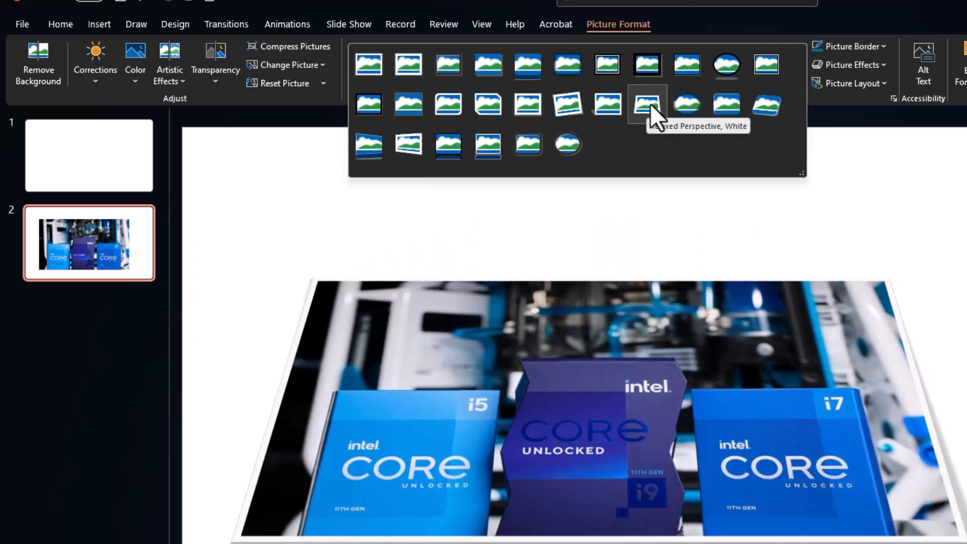
pyautogui.click(750, 25)
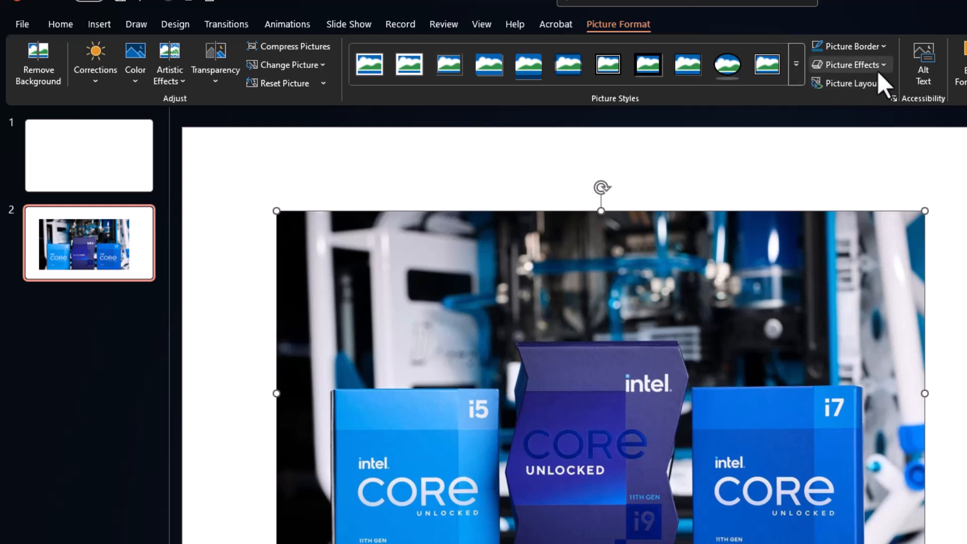
pyautogui.click(885, 46)
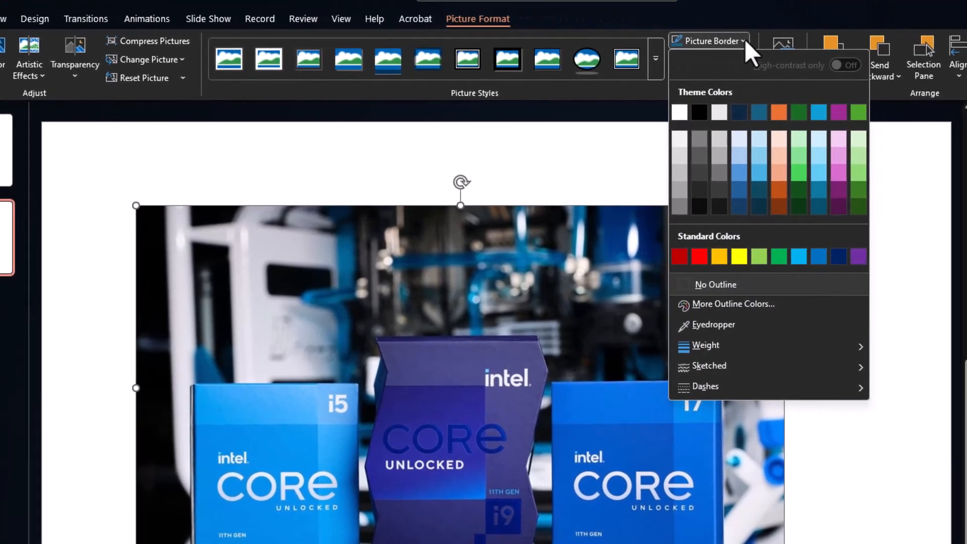
pyautogui.moveTo(729, 348)
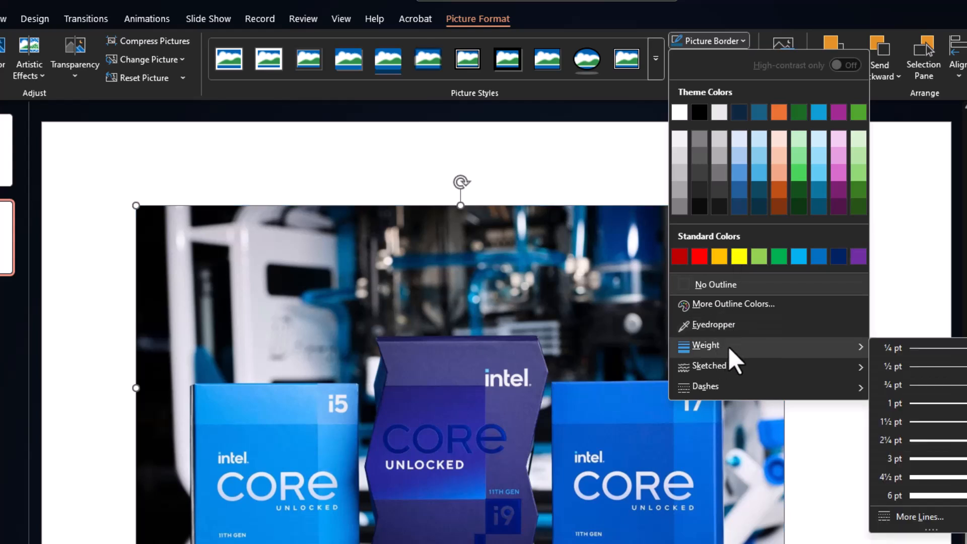
pyautogui.moveTo(726, 366)
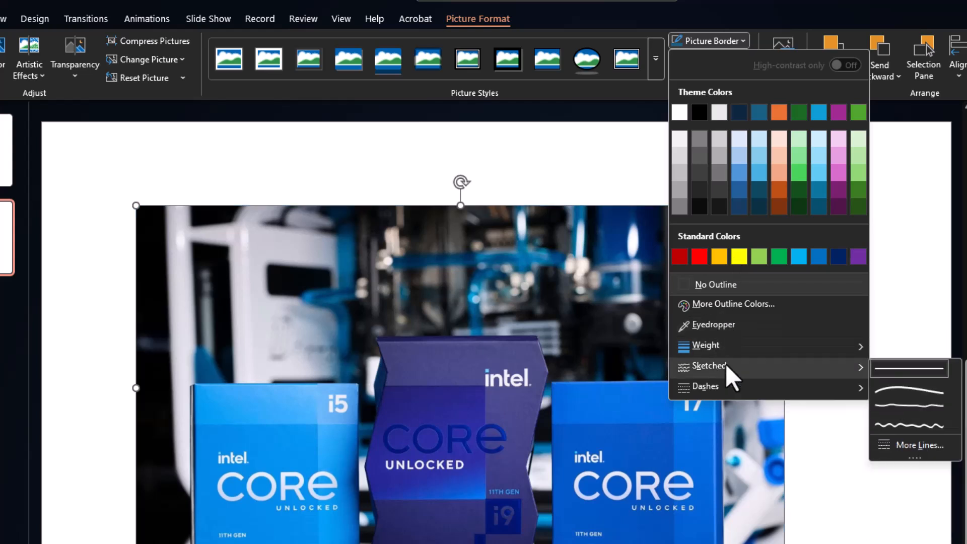
pyautogui.moveTo(727, 387)
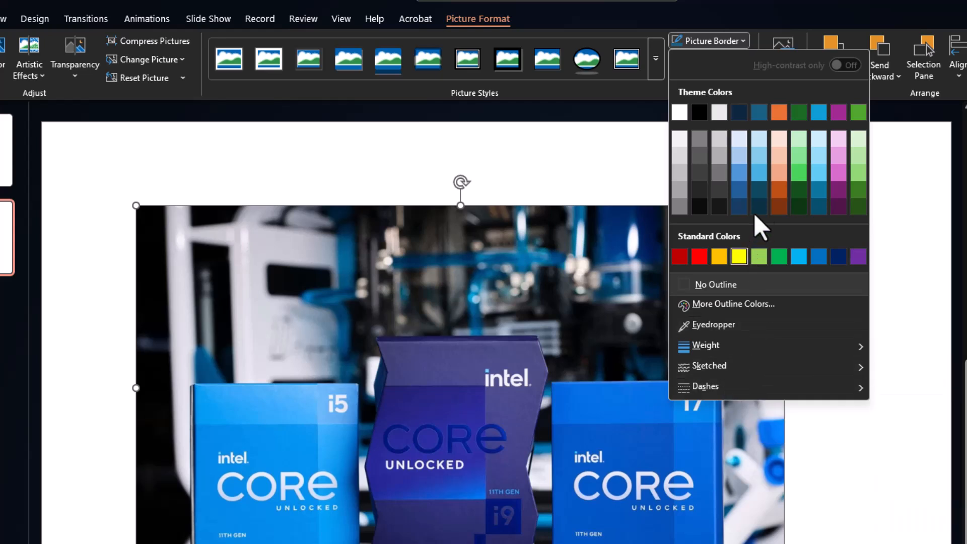
pyautogui.click(743, 41)
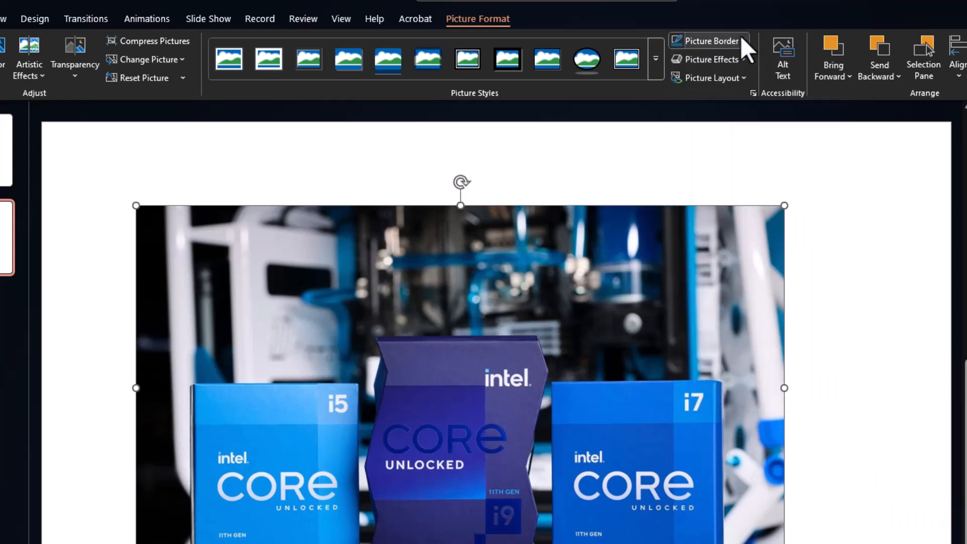
# - Preview the picture effects on the selected picture: preset, shadow, reflection, glow, bevel and 3-D rotation
pyautogui.click(741, 59)
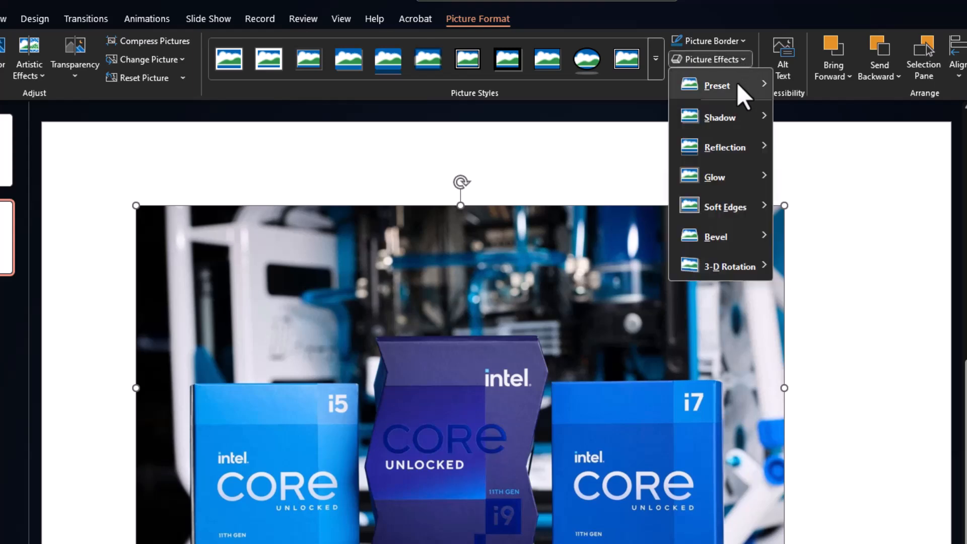
pyautogui.moveTo(738, 86)
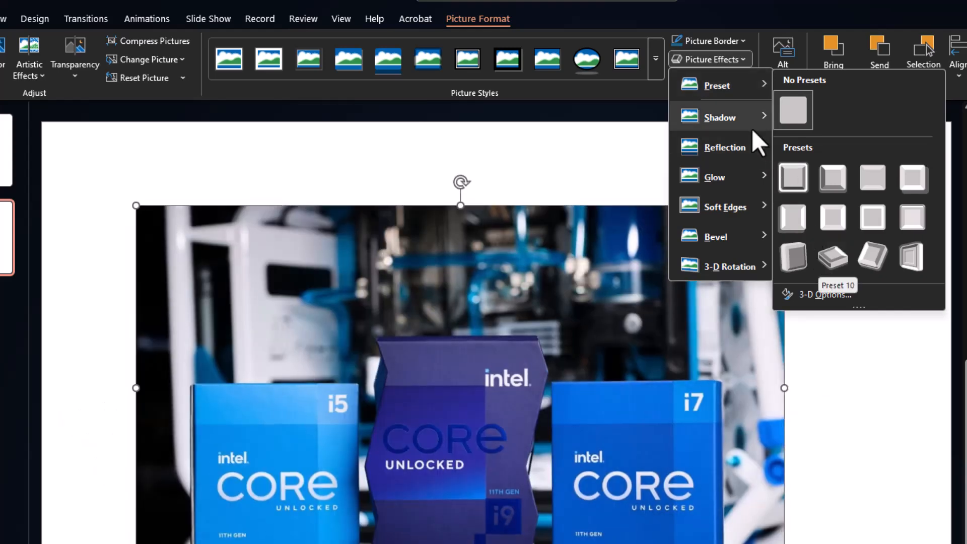
pyautogui.moveTo(740, 114)
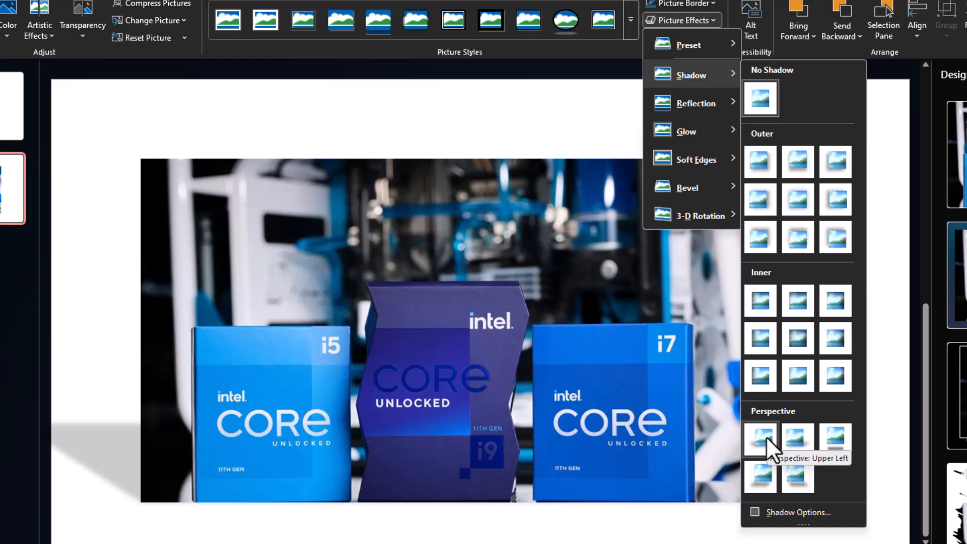
pyautogui.moveTo(701, 104)
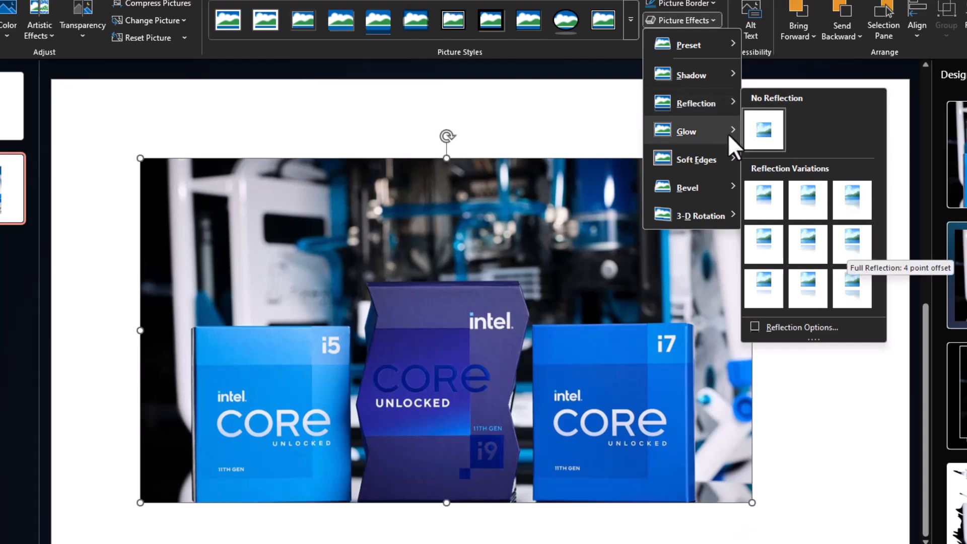
pyautogui.moveTo(734, 135)
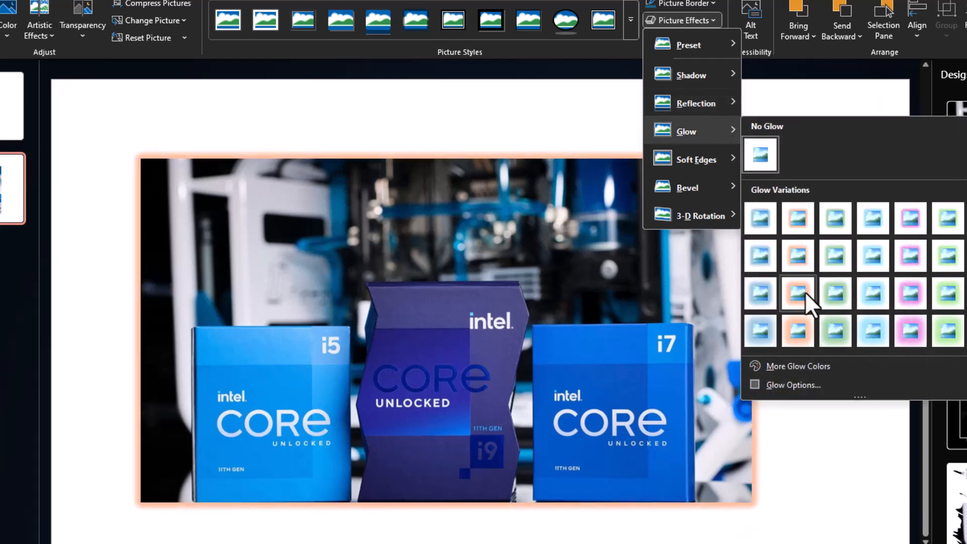
pyautogui.moveTo(713, 186)
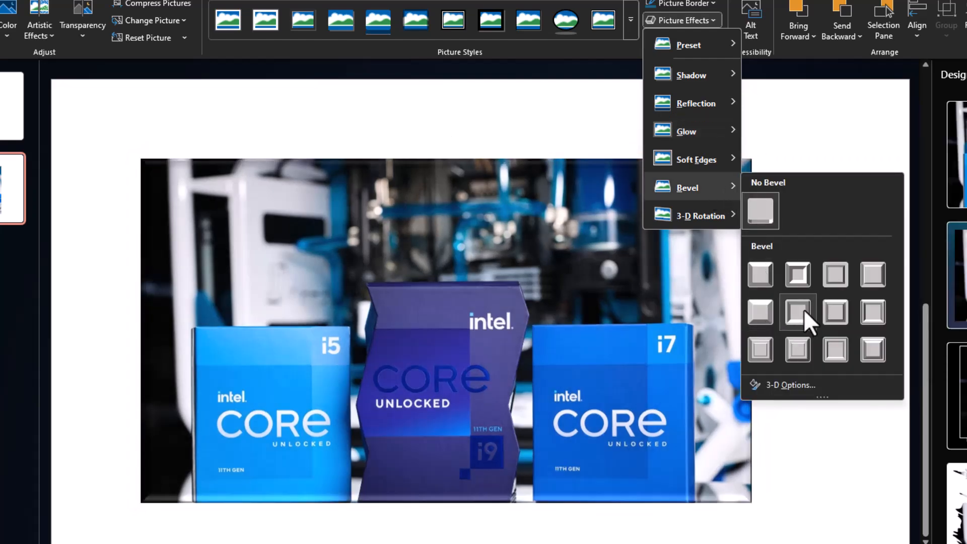
pyautogui.moveTo(726, 212)
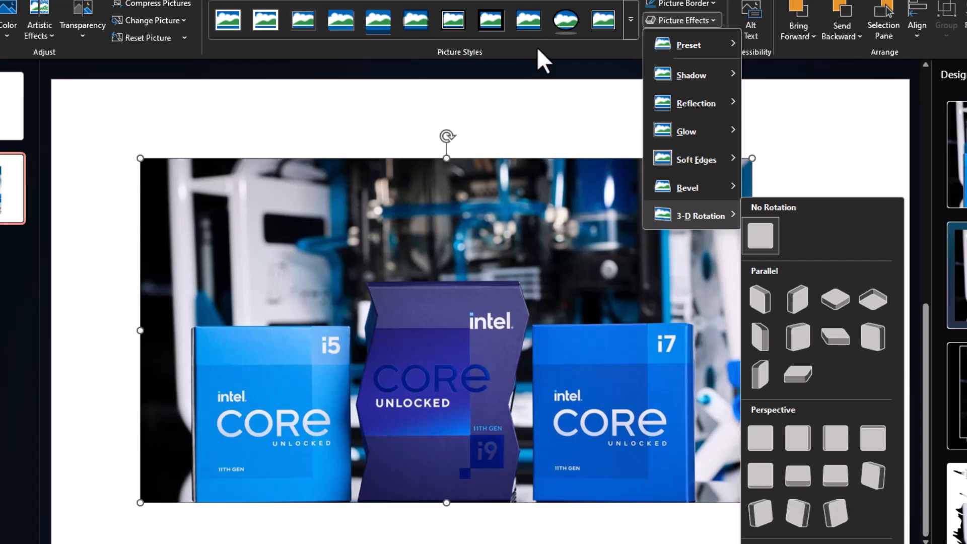
pyautogui.click(537, 47)
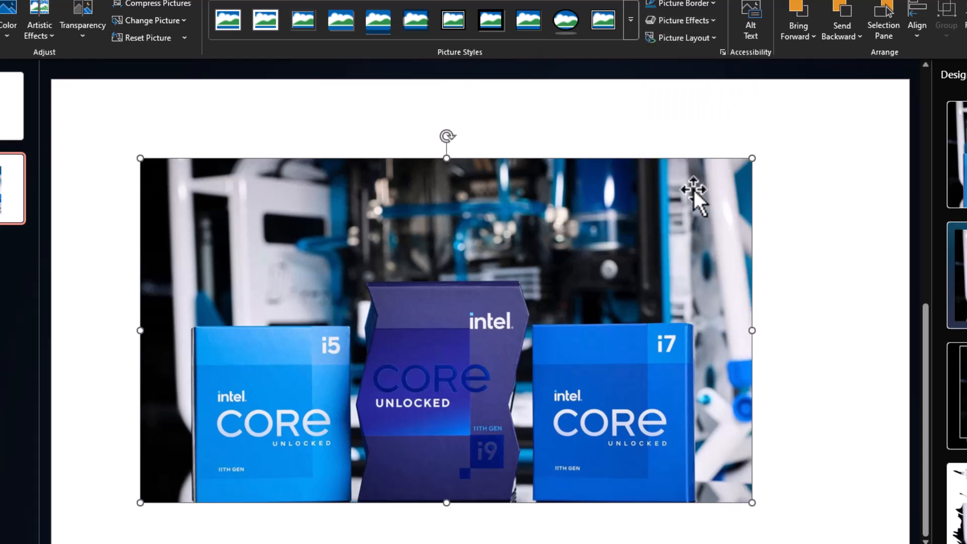
# - Shrink the picture proportionally and move it to the left half of the slide, leaving empty space beside it
pyautogui.moveTo(753, 159); pyautogui.dragTo(456, 227)
pyautogui.moveTo(568, 339); pyautogui.dragTo(529, 301)
pyautogui.click(794, 295)
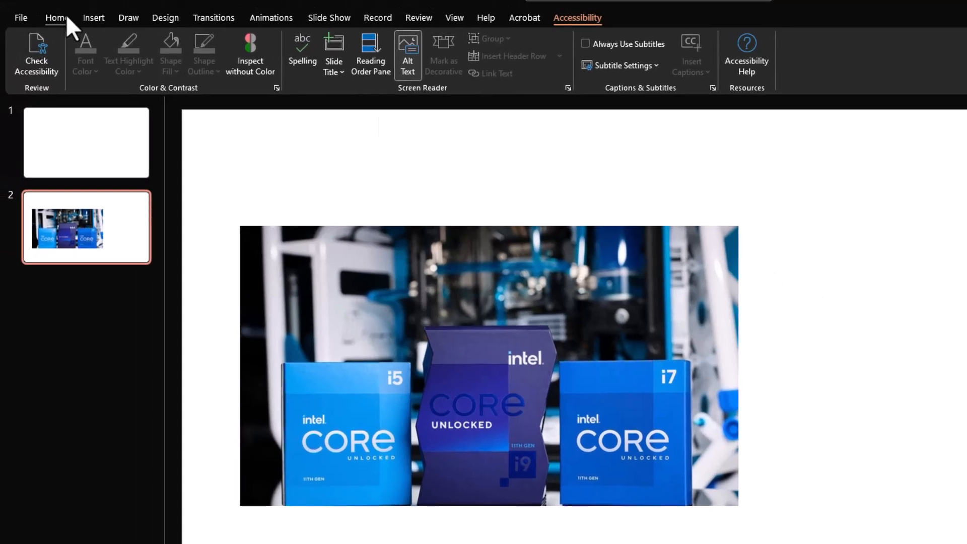
# - Insert a text box to the right of the picture and fill it with several short lines of filler text starting "Fj jfgfj"
pyautogui.click(94, 19)
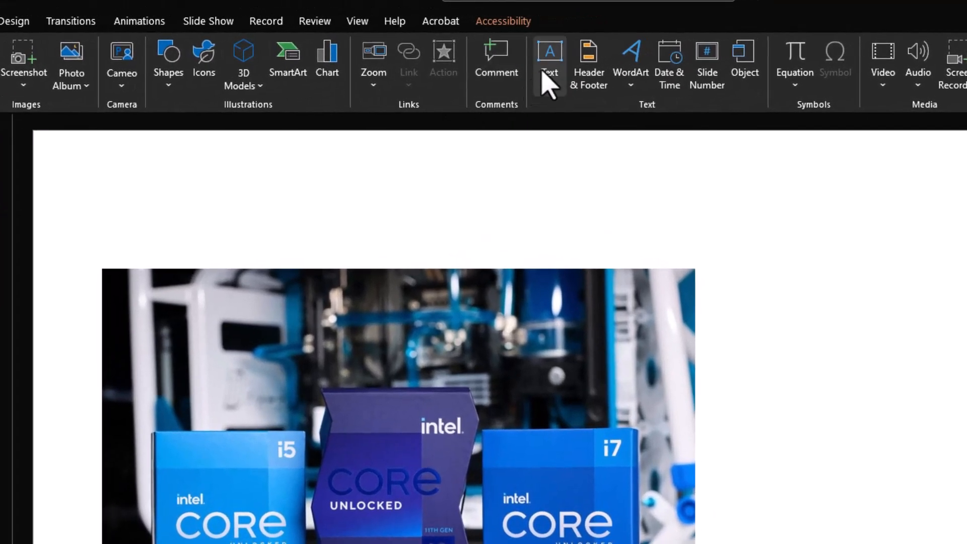
pyautogui.click(558, 75)
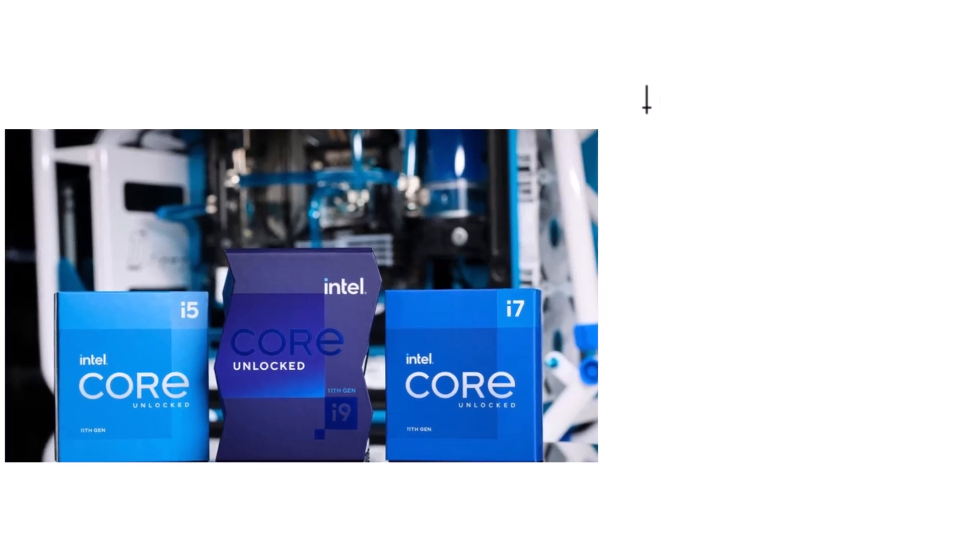
pyautogui.moveTo(688, 166); pyautogui.dragTo(906, 520)
pyautogui.write('Fj jfgfi Gf J fg Jfg J gf')
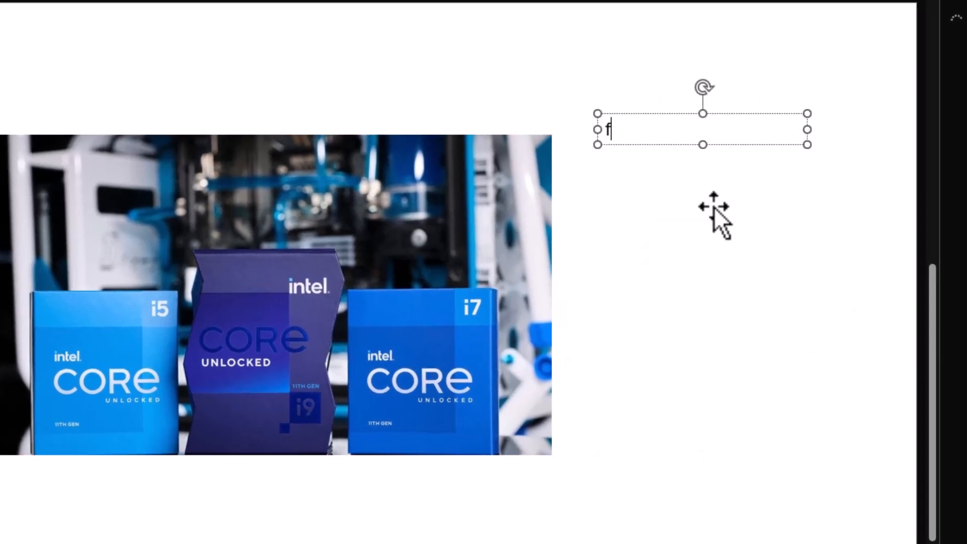
pyautogui.write(' Jfg J fgj')
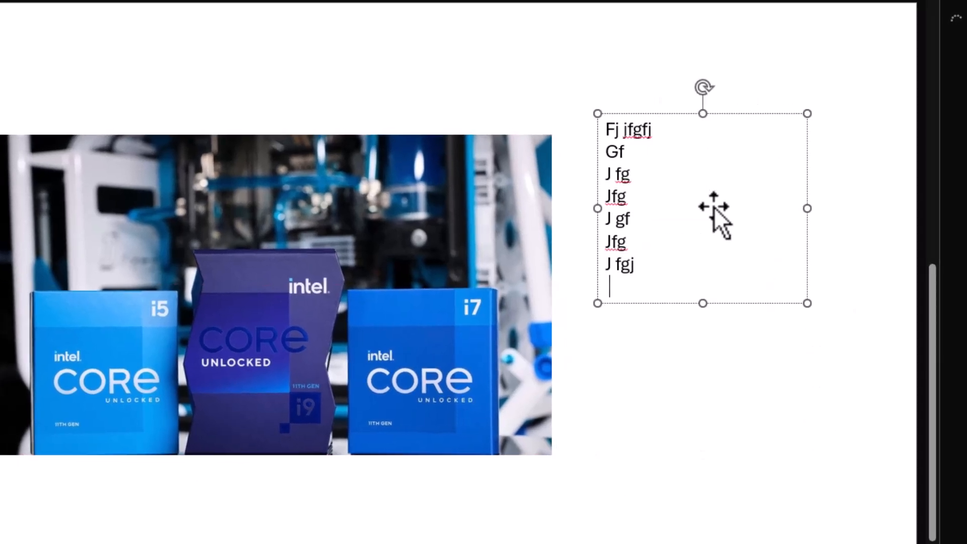
# - Delete the text box with the filler text beside the picture
pyautogui.click(633, 129)
pyautogui.click(664, 117)
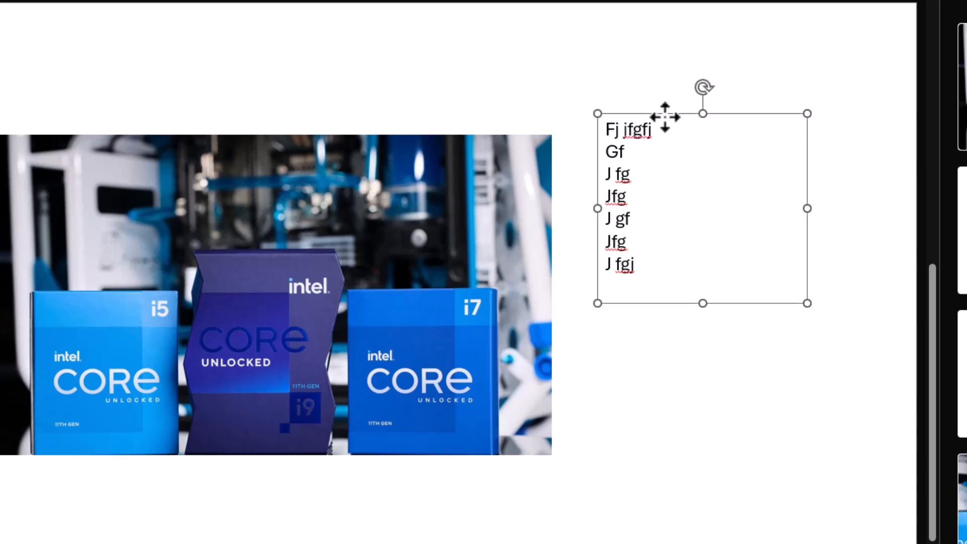
pyautogui.press('Delete')
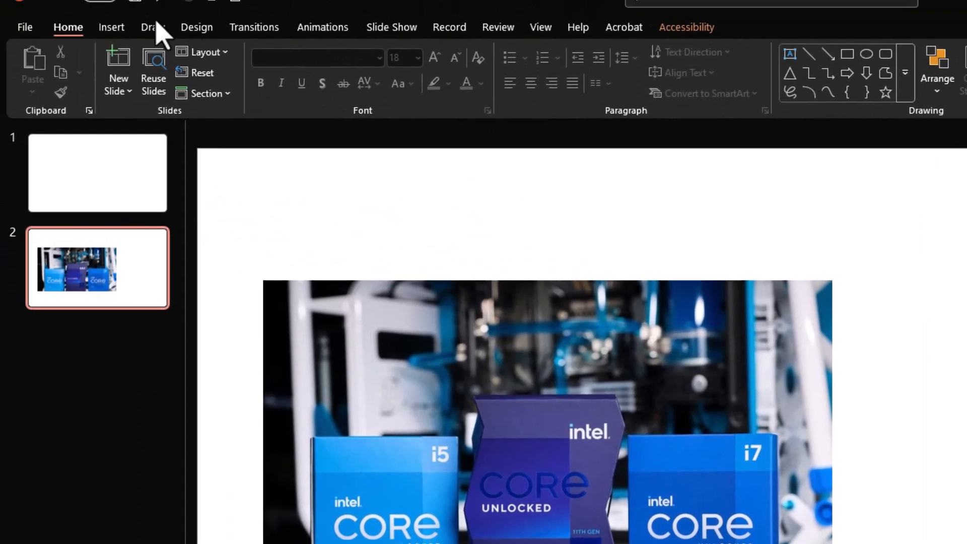
# - Select the picture and examine its layering and alignment options
pyautogui.click(112, 29)
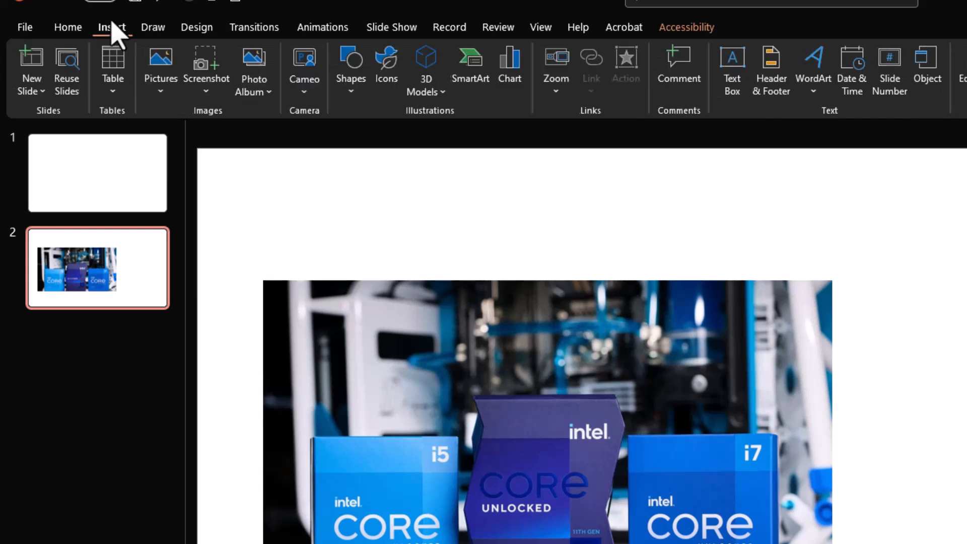
pyautogui.click(506, 403)
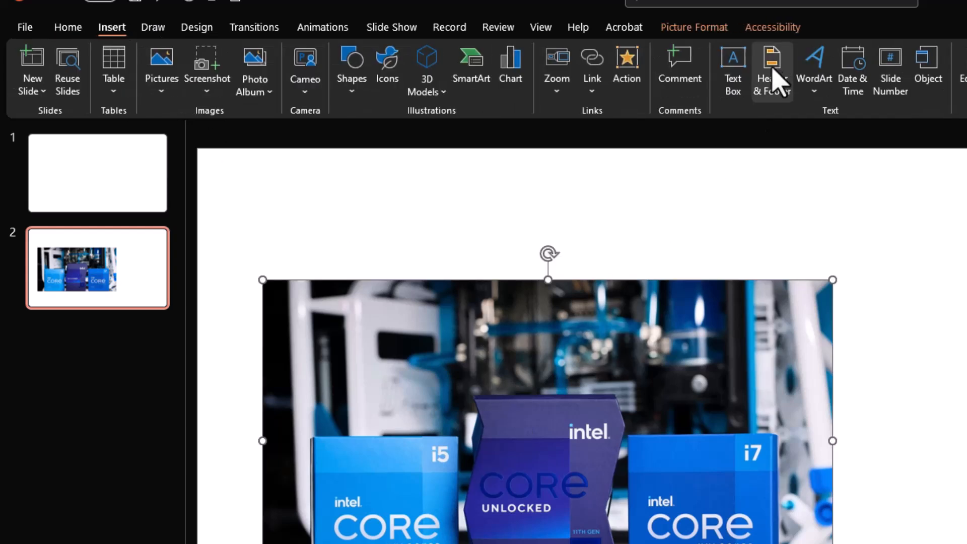
pyautogui.click(694, 29)
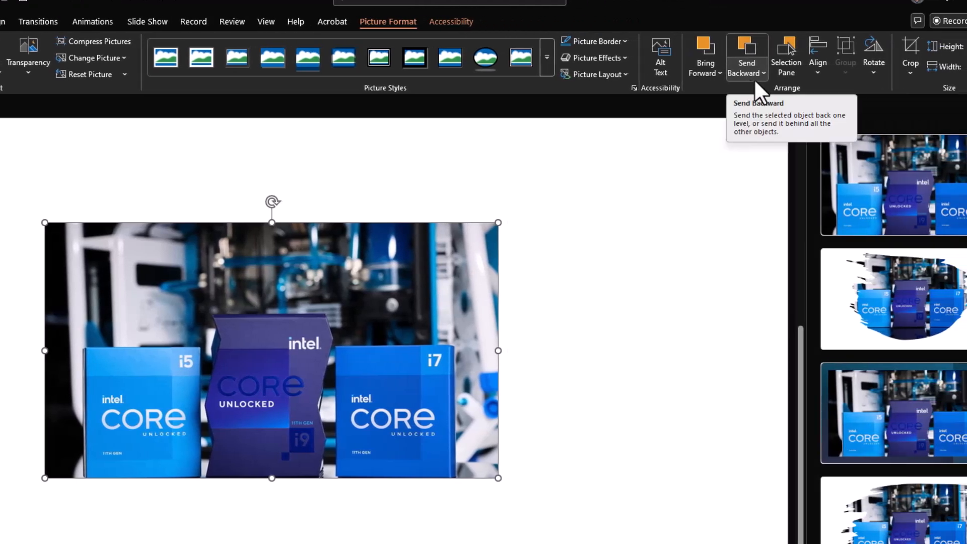
pyautogui.click(817, 67)
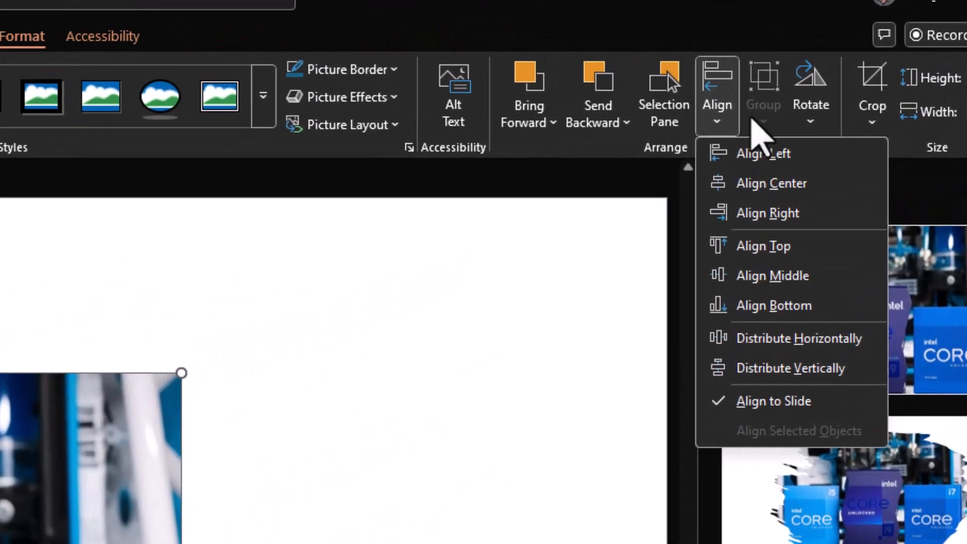
pyautogui.click(752, 121)
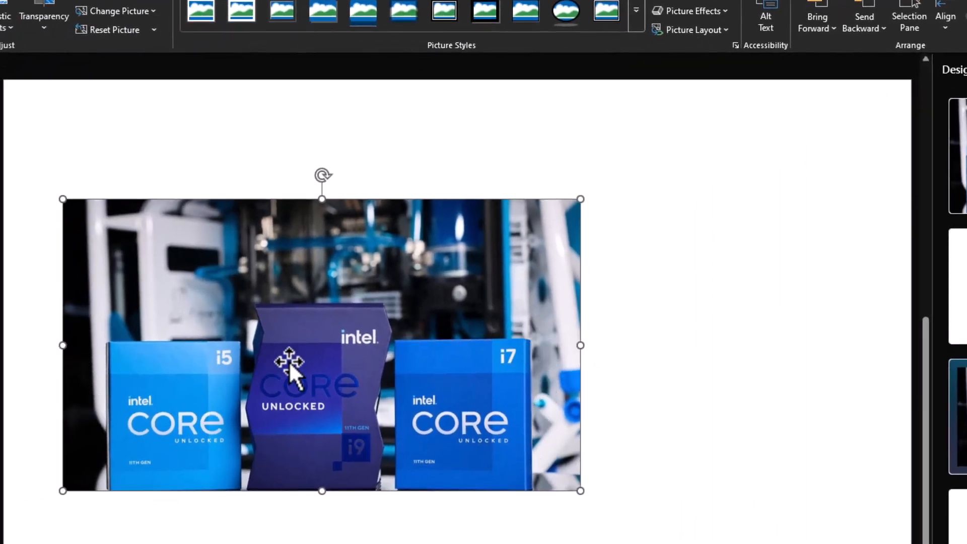
# - Move the picture toward the slide's right side and crop narrow strips off its left and right edges
pyautogui.moveTo(289, 361); pyautogui.dragTo(530, 313)
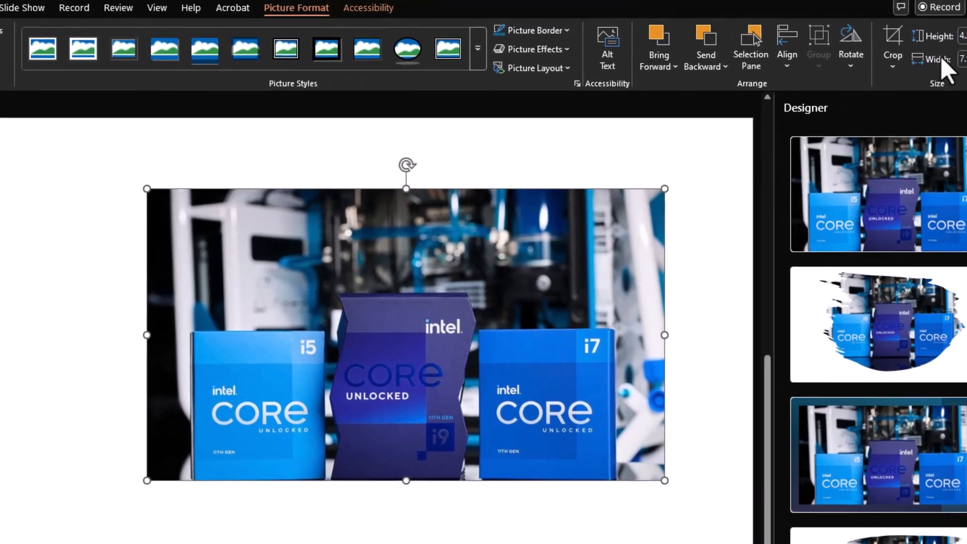
pyautogui.click(890, 66)
pyautogui.click(908, 87)
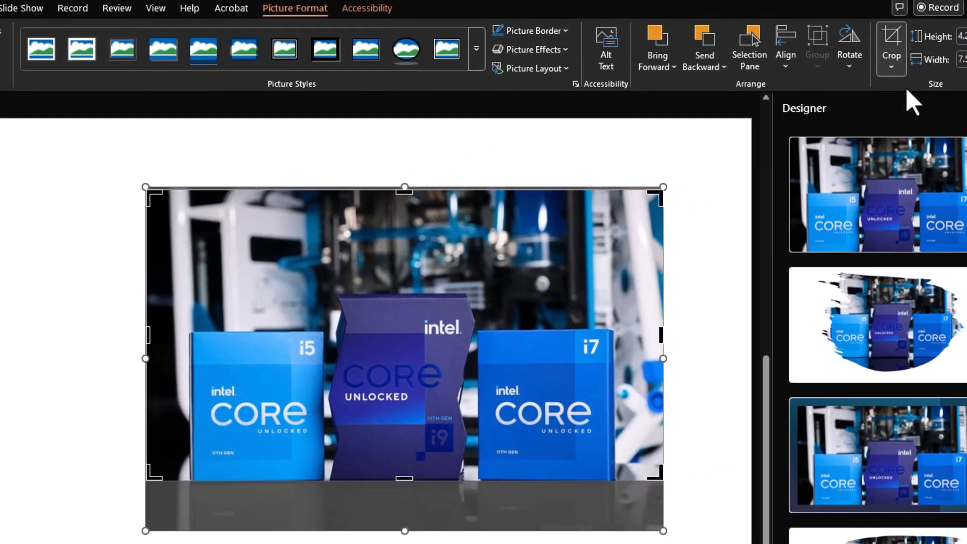
pyautogui.moveTo(661, 333); pyautogui.dragTo(626, 345)
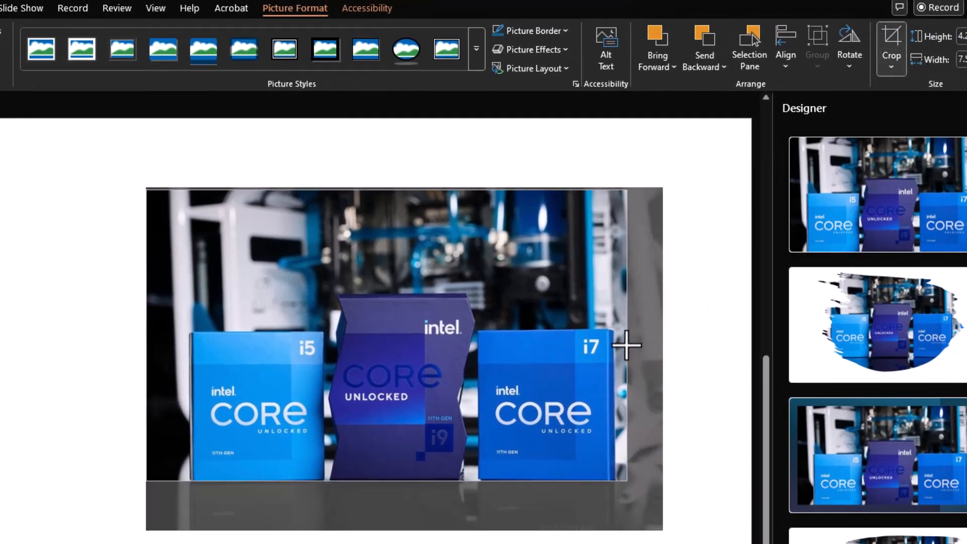
pyautogui.moveTo(147, 340); pyautogui.dragTo(187, 342)
pyautogui.click(118, 363)
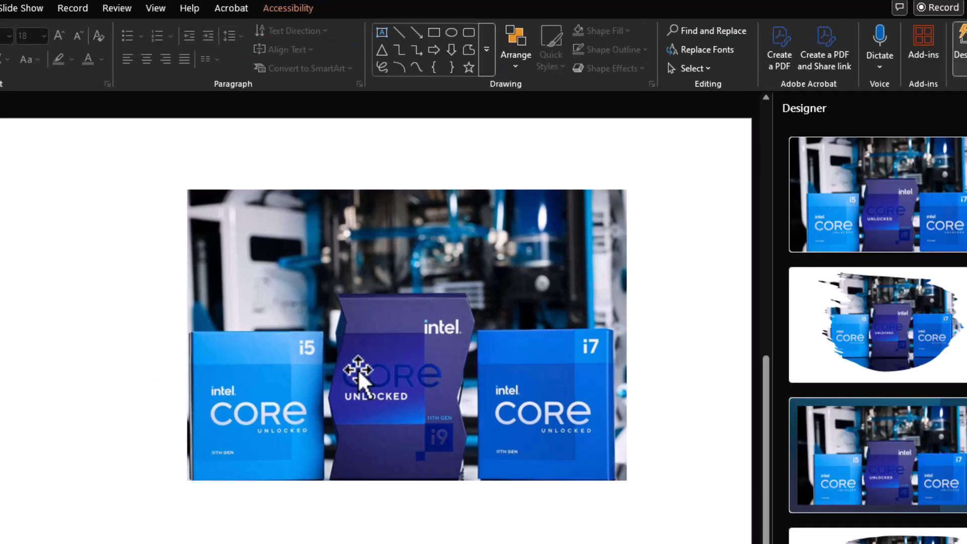
pyautogui.click(398, 369)
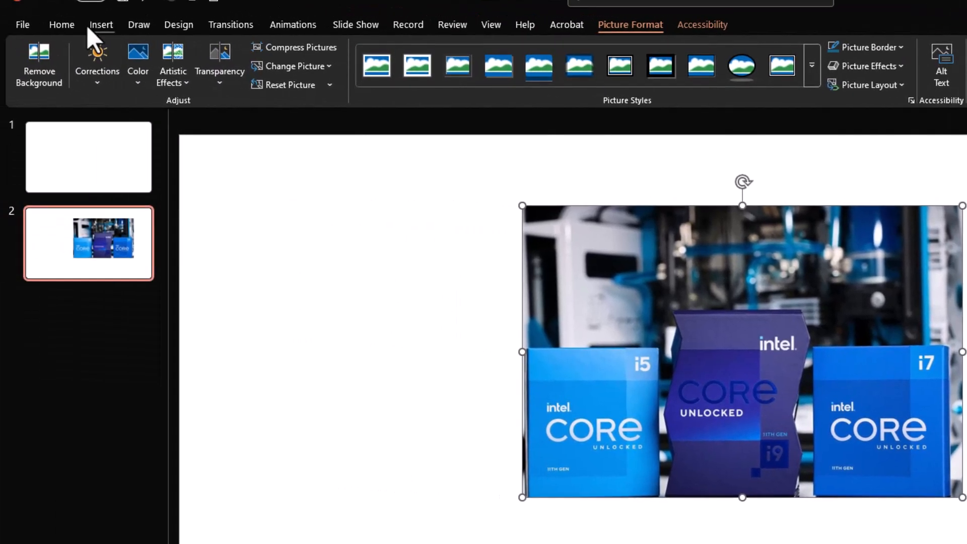
pyautogui.click(95, 24)
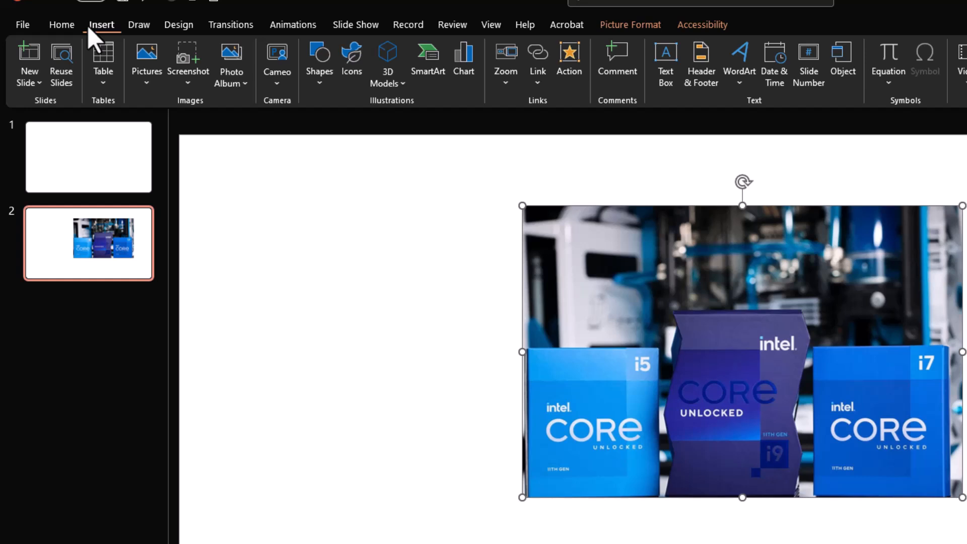
pyautogui.click(187, 84)
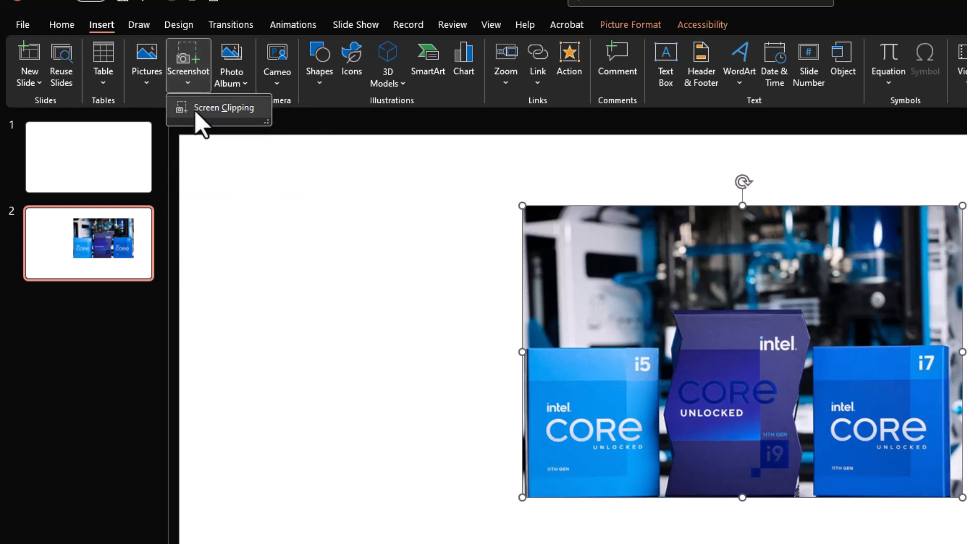
pyautogui.click(489, 289)
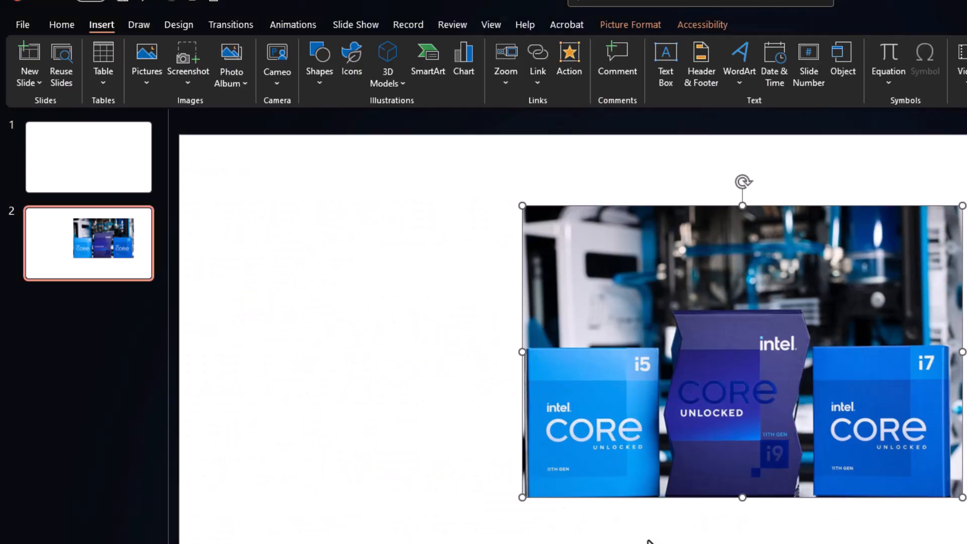
pyautogui.click(483, 423)
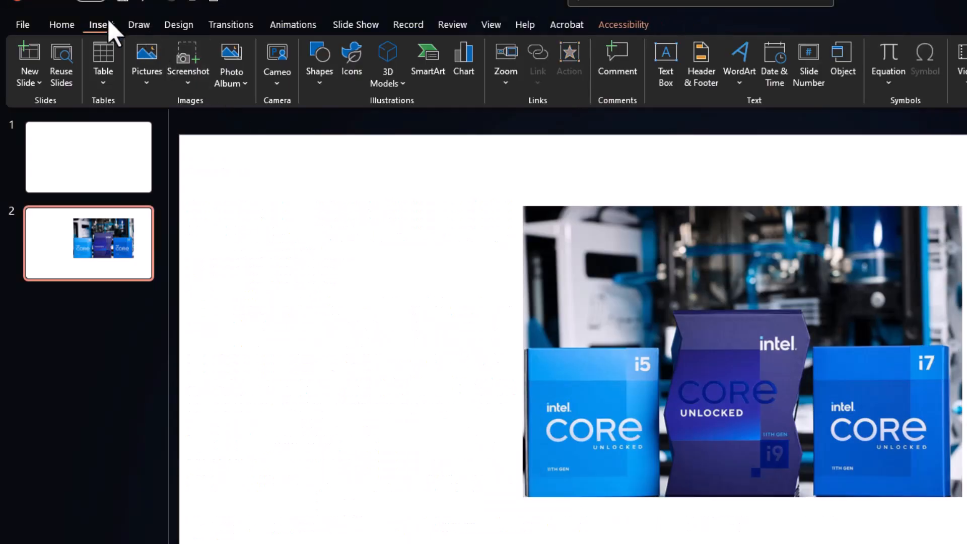
# - Insert a screen clipping of the first three Qualification bullets from the web page and move it partly off the picture
pyautogui.click(187, 81)
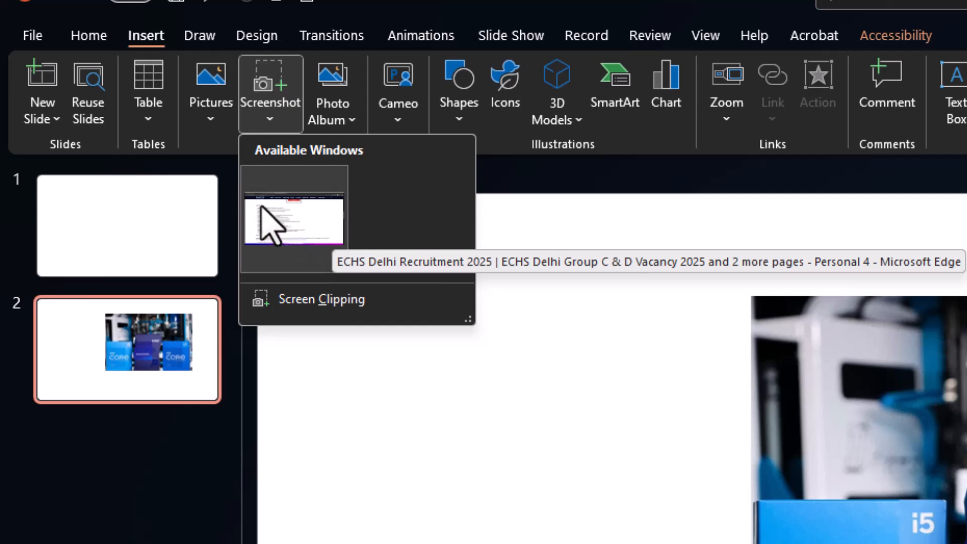
pyautogui.click(302, 300)
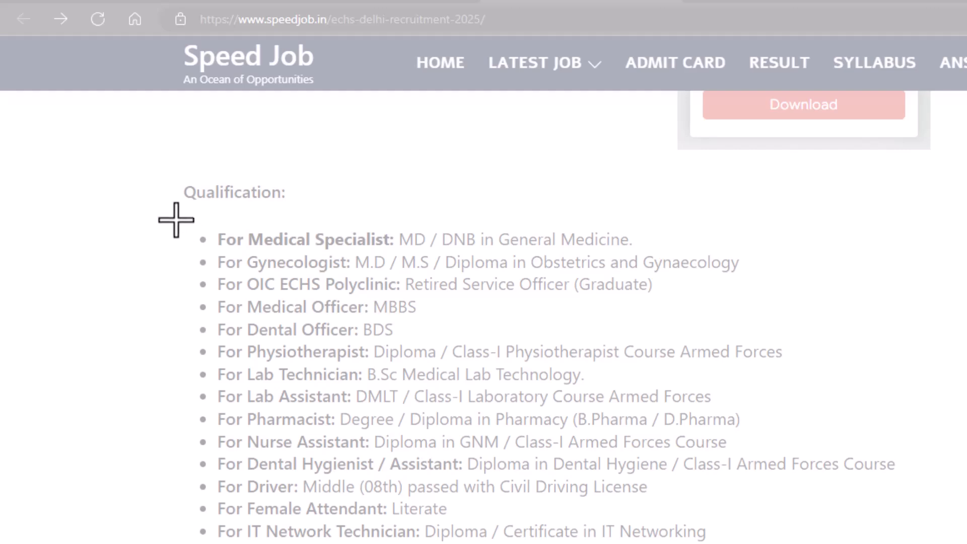
pyautogui.moveTo(184, 222); pyautogui.dragTo(766, 298)
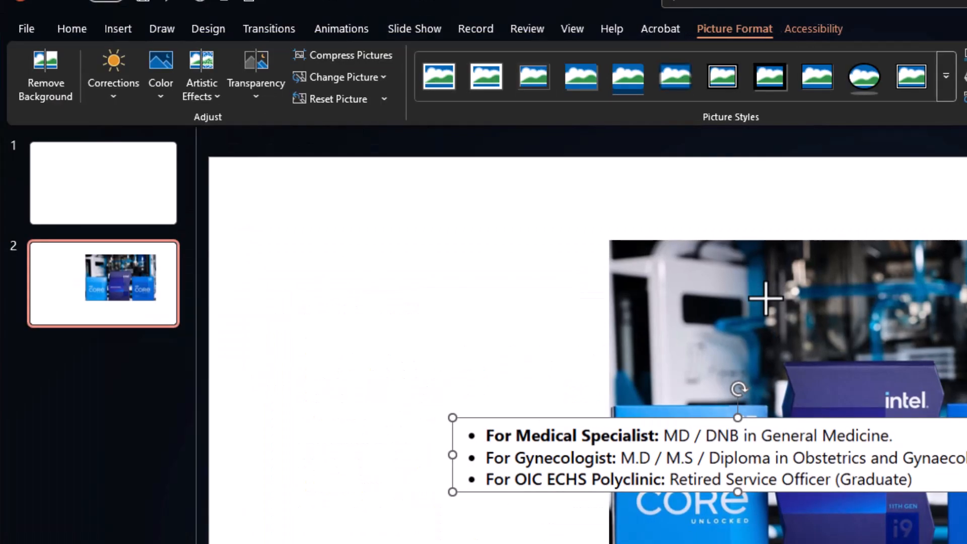
pyautogui.moveTo(756, 447); pyautogui.dragTo(582, 340)
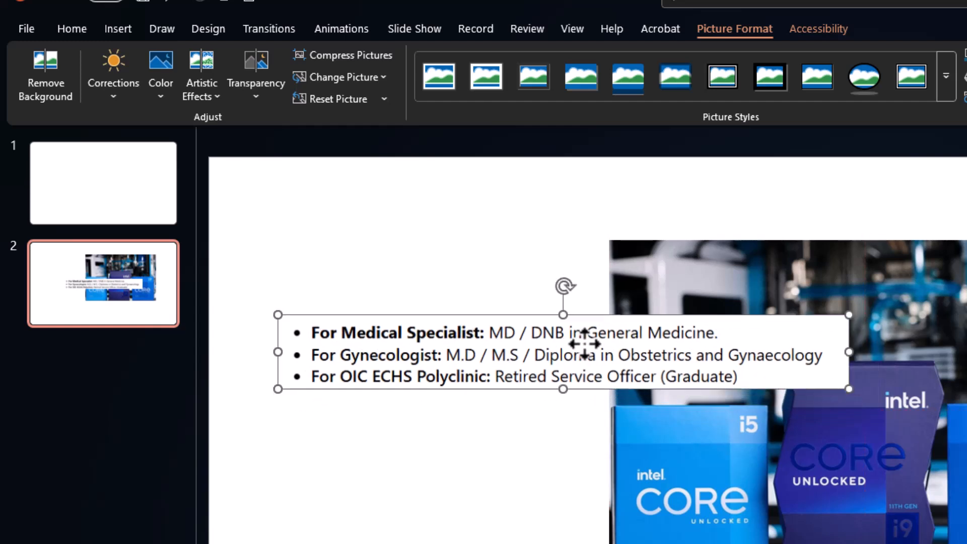
pyautogui.click(502, 438)
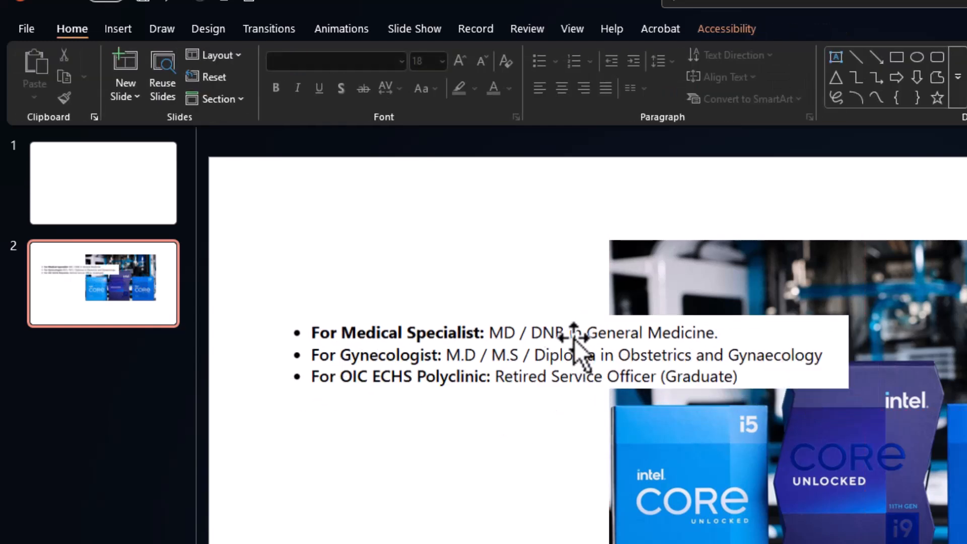
# - Narrow the screen clipping to fit the blank area beside the picture and stretch it taller
pyautogui.click(588, 335)
pyautogui.moveTo(848, 354); pyautogui.dragTo(597, 356)
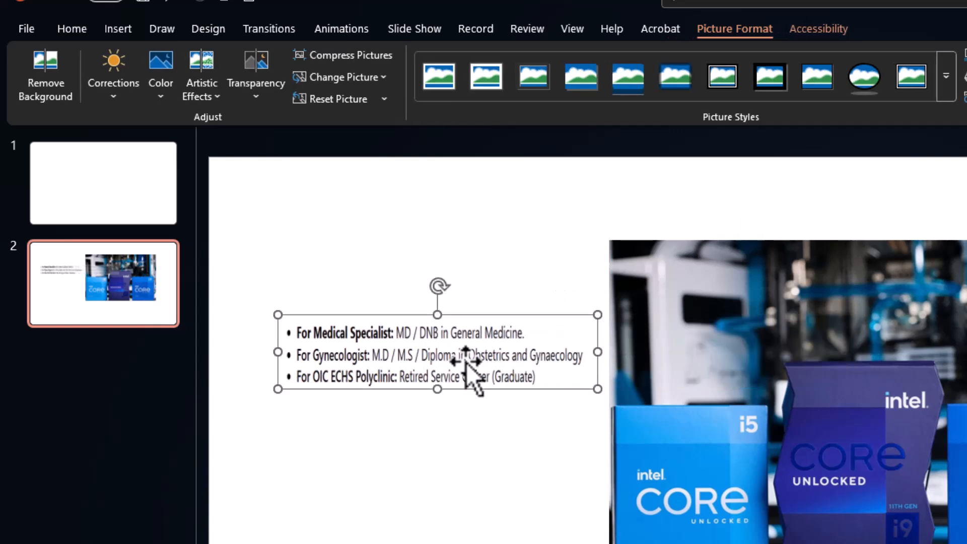
pyautogui.moveTo(438, 390); pyautogui.dragTo(424, 493)
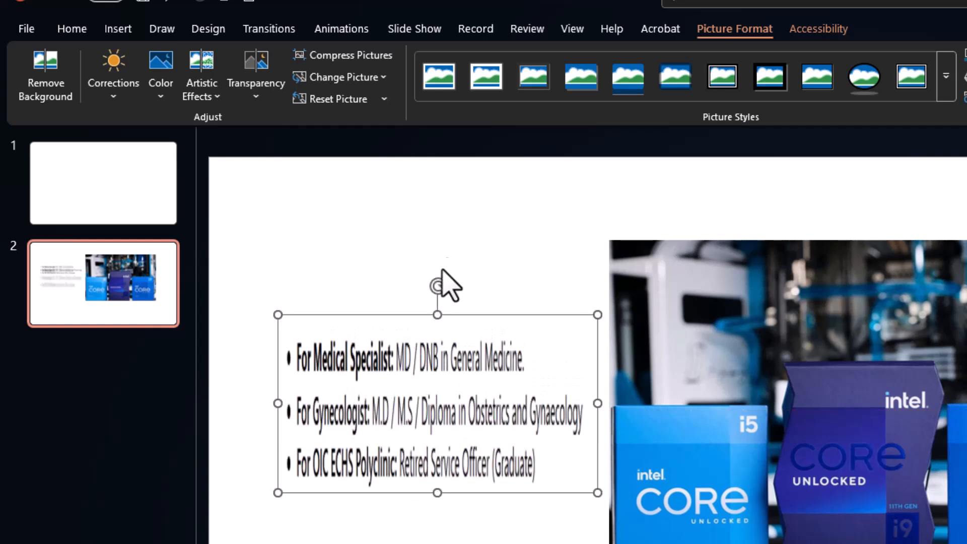
pyautogui.click(415, 255)
# - Examine the settings for creating a new photo album and close them without creating one
pyautogui.click(121, 31)
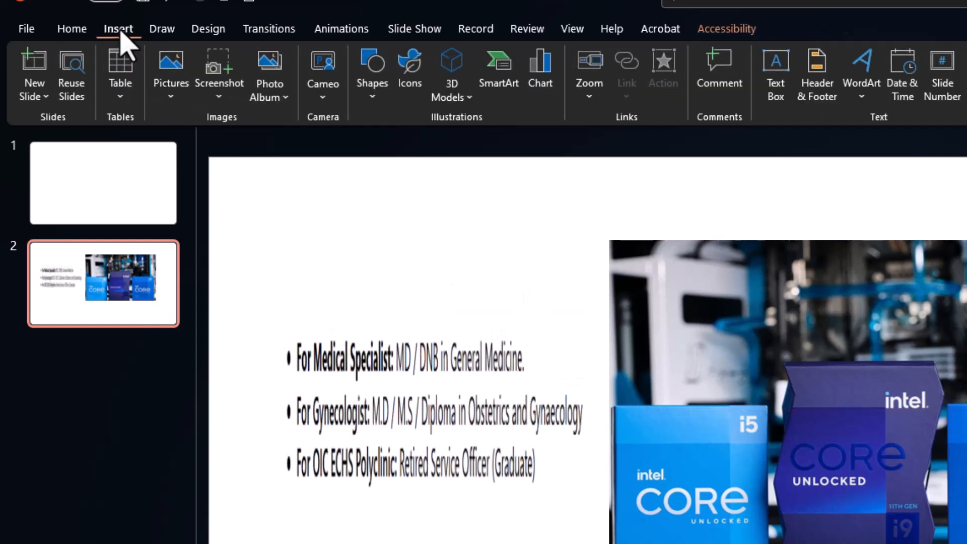
pyautogui.click(282, 98)
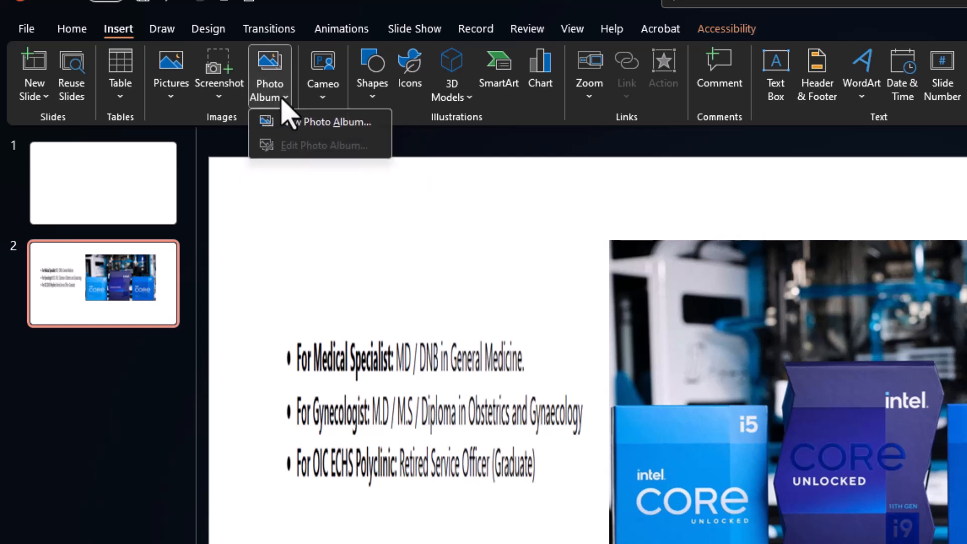
pyautogui.click(329, 123)
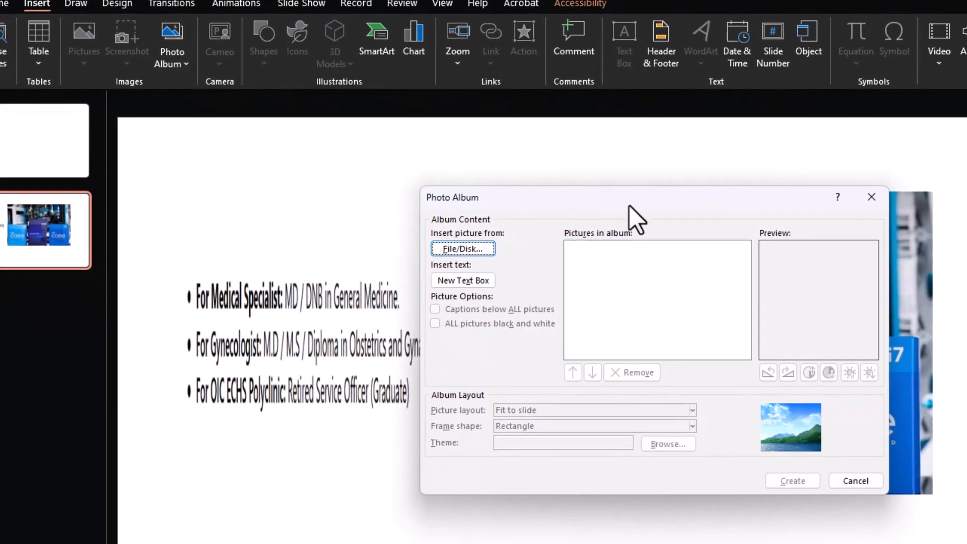
pyautogui.moveTo(630, 206); pyautogui.dragTo(598, 132)
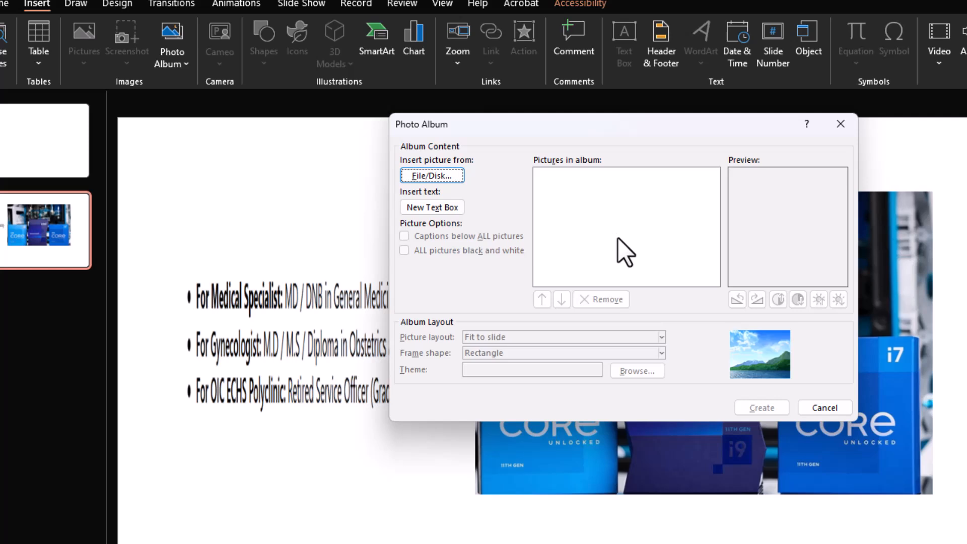
pyautogui.click(820, 408)
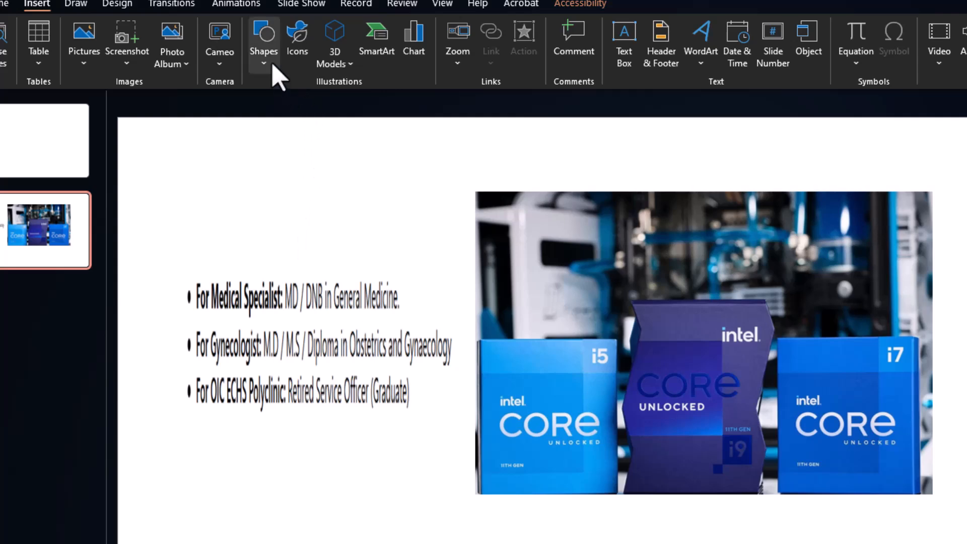
# - Draw a small rectangle in the empty area above the bullet-list clipping
pyautogui.click(274, 75)
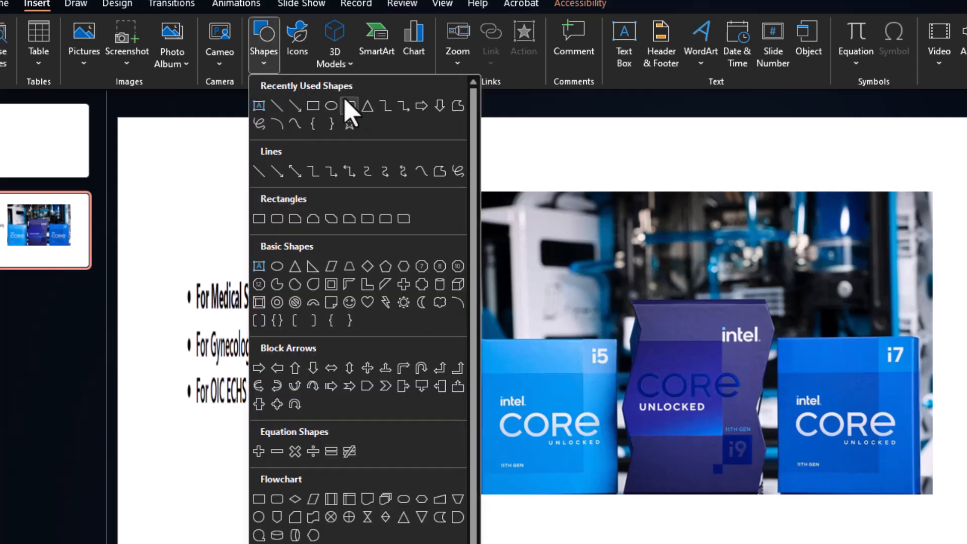
pyautogui.click(260, 220)
pyautogui.moveTo(220, 191); pyautogui.dragTo(308, 254)
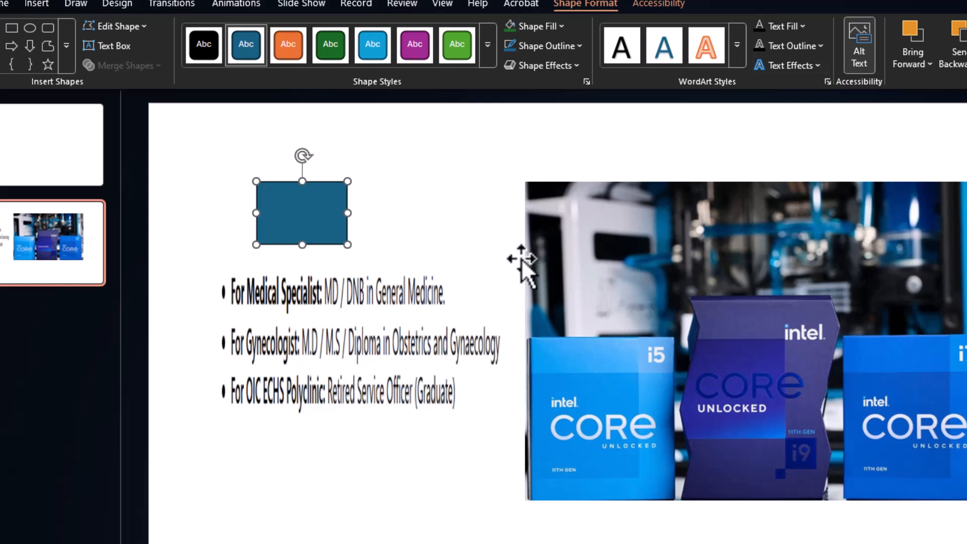
pyautogui.click(37, 4)
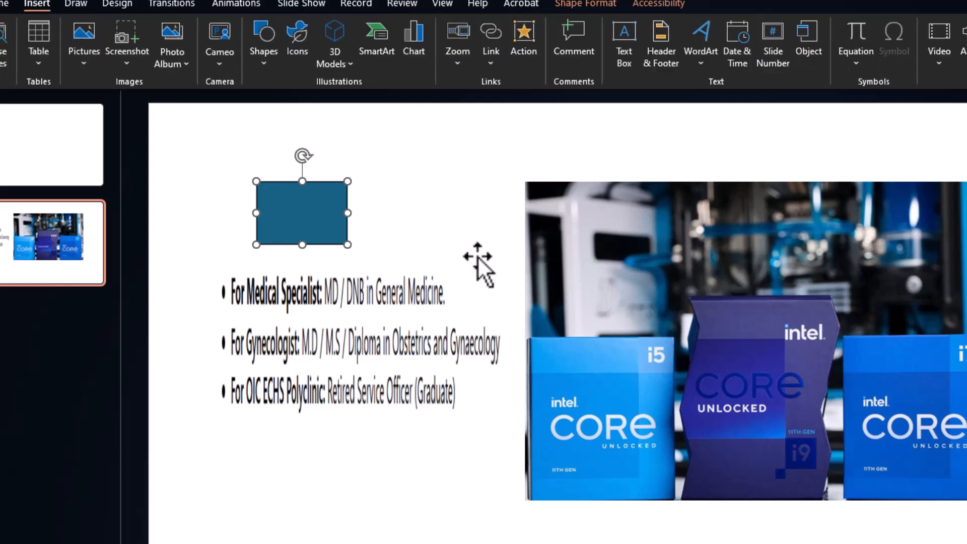
pyautogui.click(470, 241)
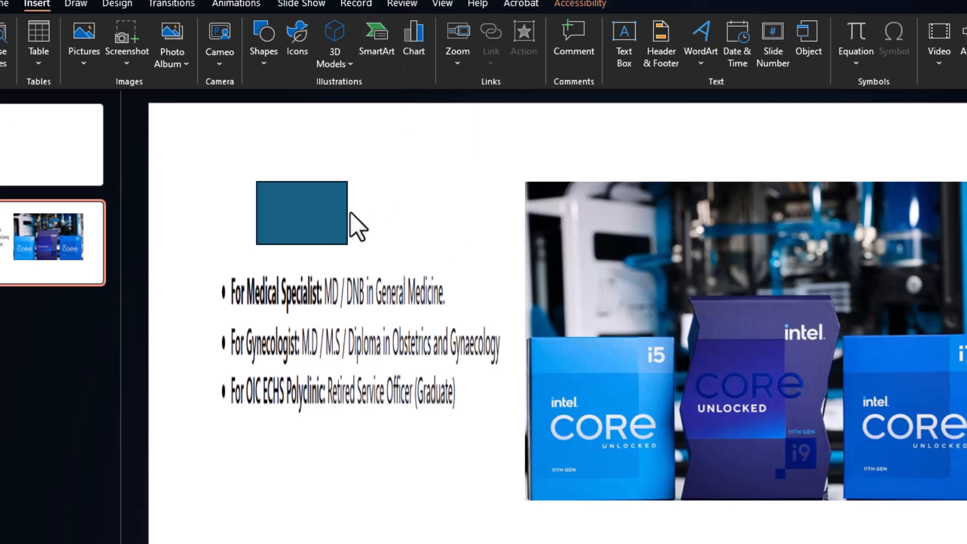
# - Delete the rectangle, the picture and the screen clipping to clear the slide
pyautogui.click(298, 234)
pyautogui.press('Delete')
pyautogui.click(617, 309)
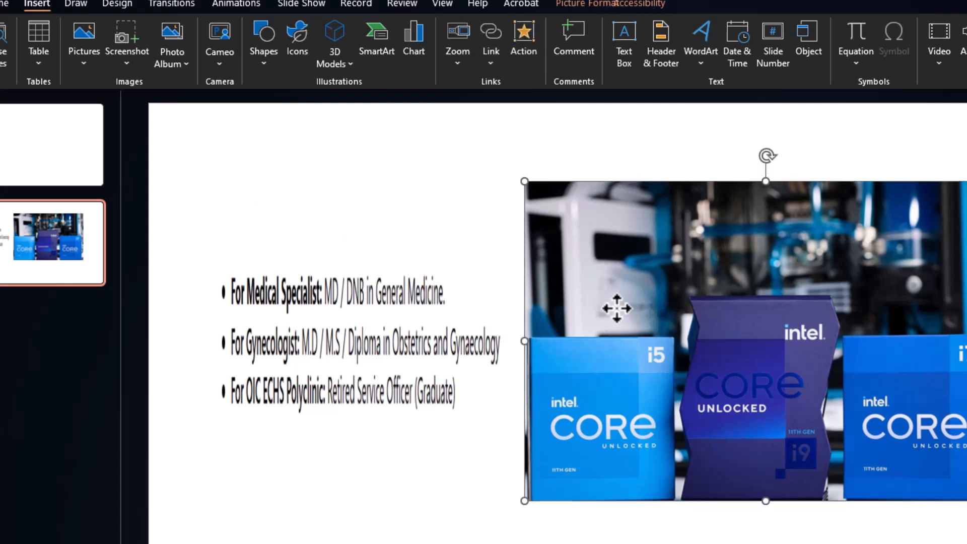
pyautogui.press('Delete')
pyautogui.click(412, 325)
pyautogui.press('Delete')
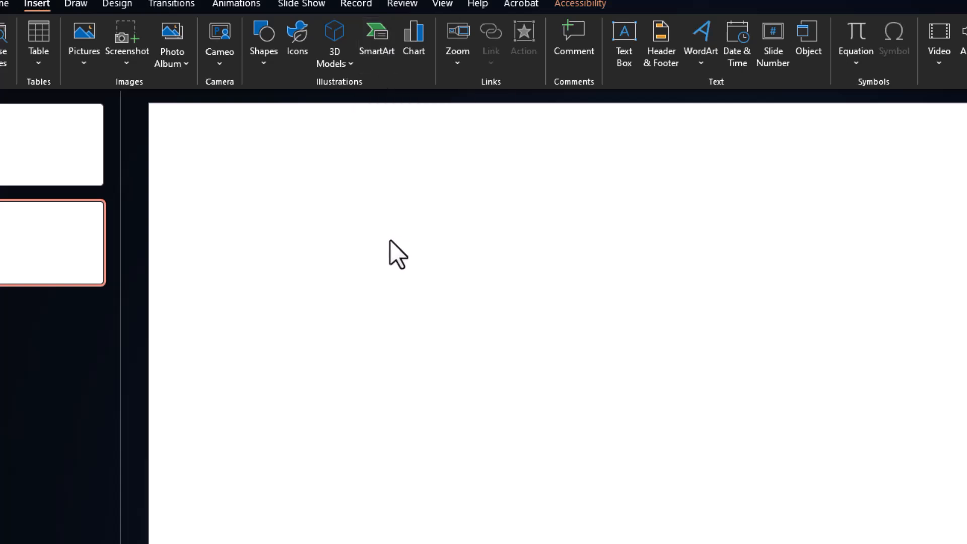
# - Insert a SmartArt graphic with the Hierarchy layout from the Hierarchy category
pyautogui.click(373, 41)
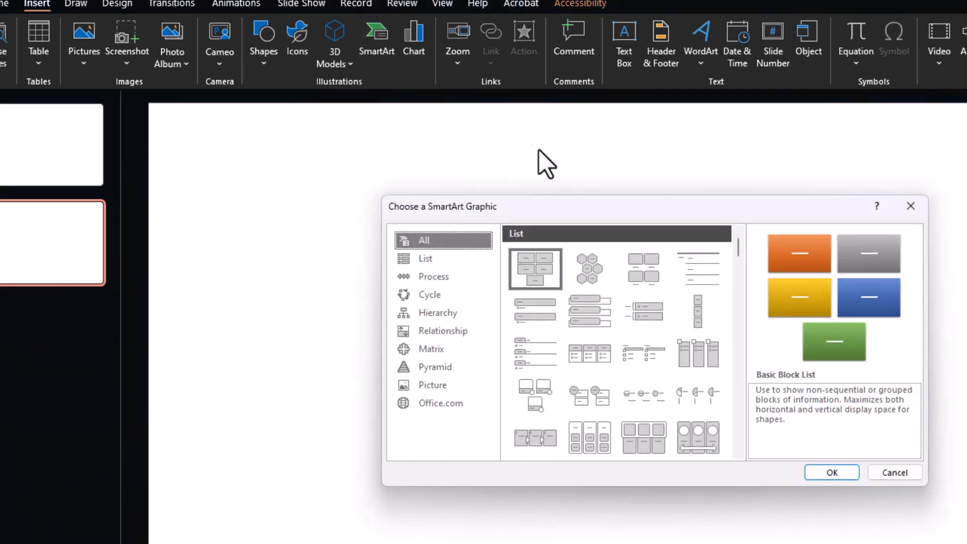
pyautogui.moveTo(562, 207); pyautogui.dragTo(512, 150)
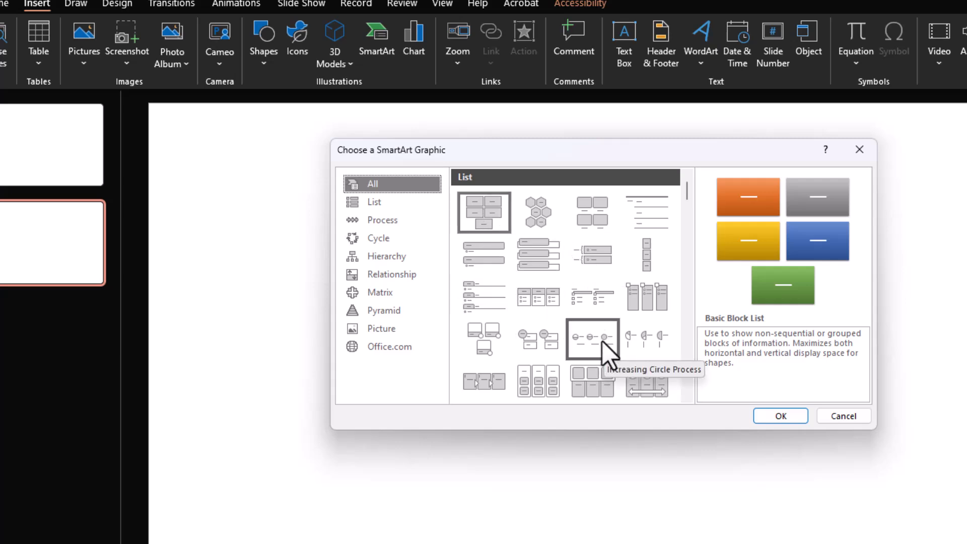
pyautogui.scroll(-6, 576, 282)
pyautogui.scroll(-3, 574, 291)
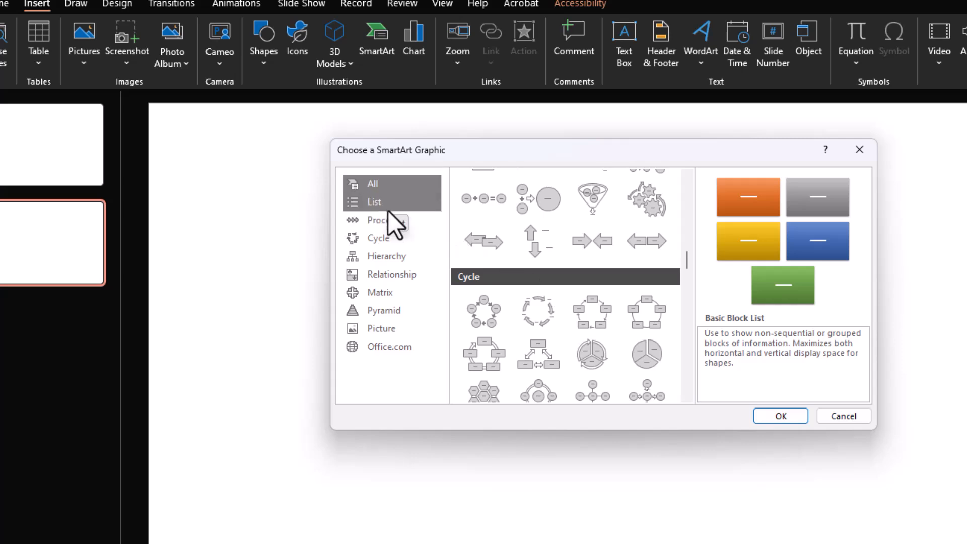
pyautogui.click(384, 256)
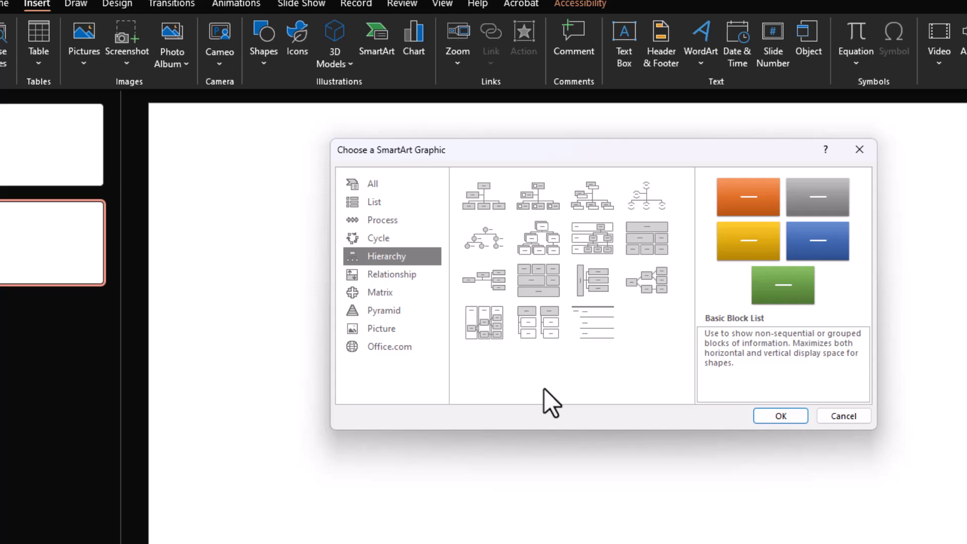
pyautogui.click(533, 245)
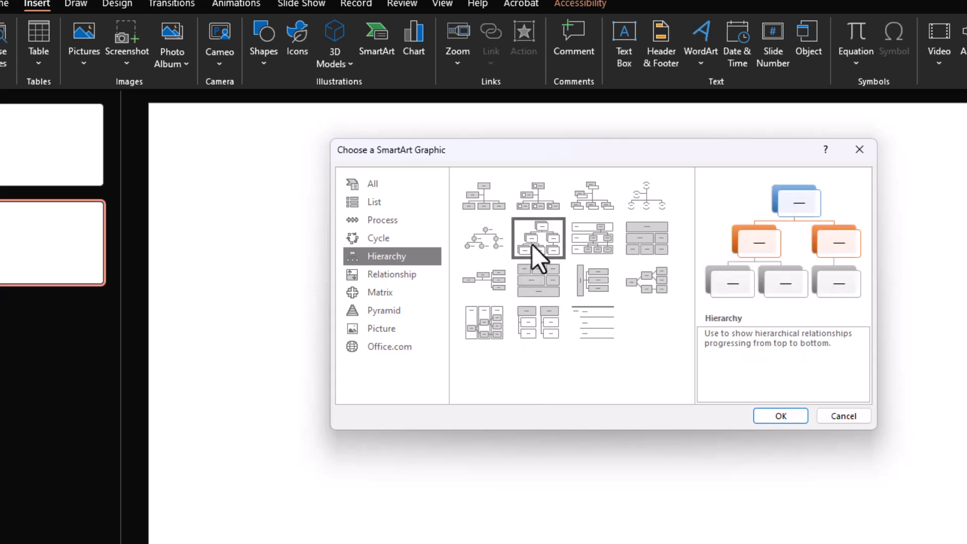
pyautogui.click(784, 416)
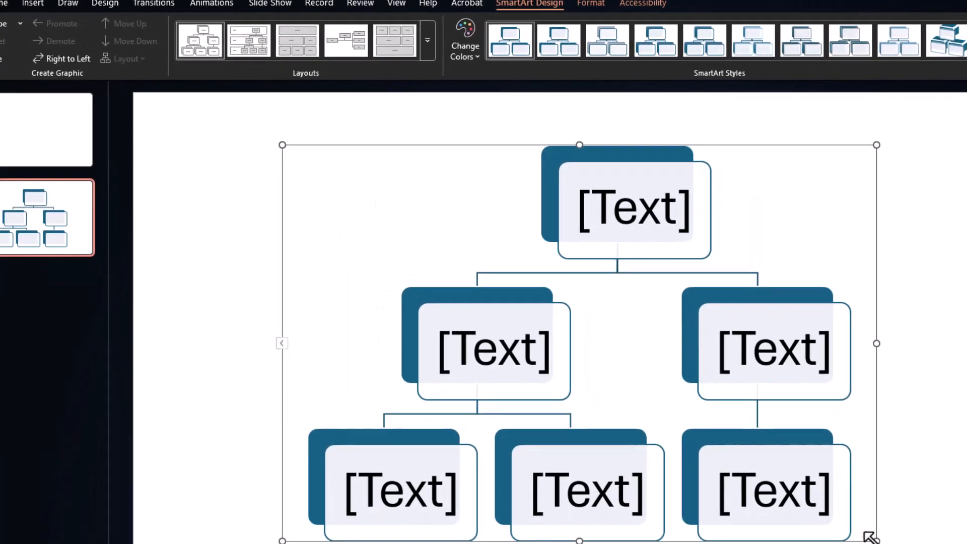
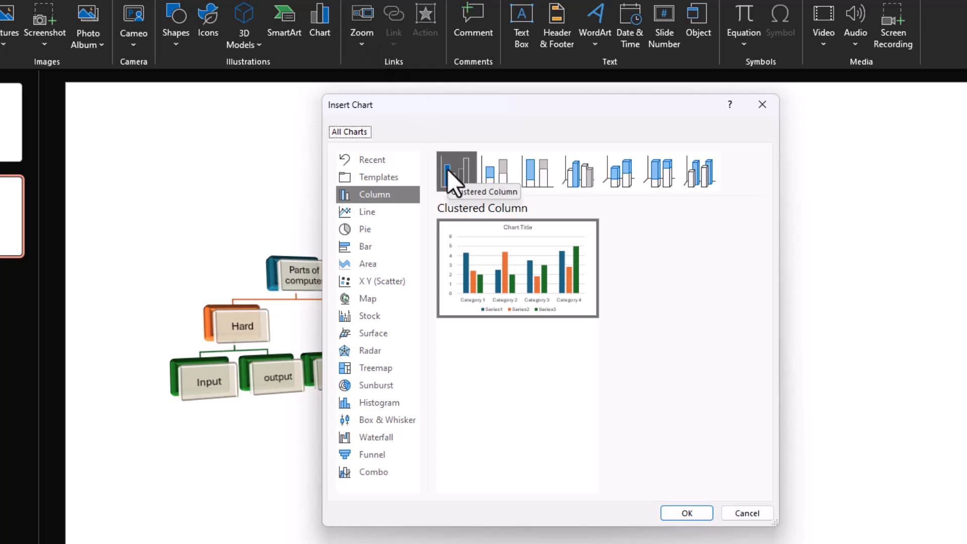
# - Insert a Clustered Column chart on the slide with the SmartArt
pyautogui.click(695, 514)
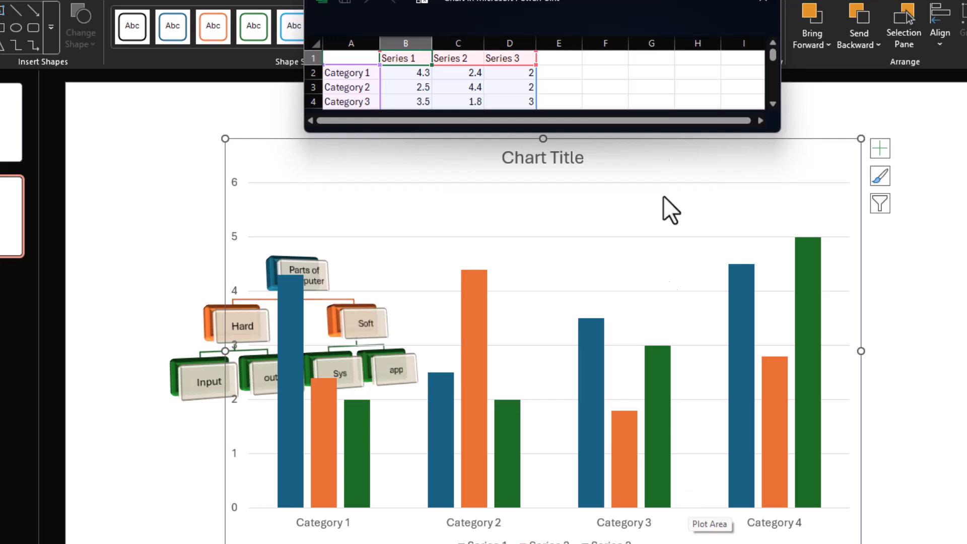
# - Move the chart's data window away from its original spot and enlarge it to show all four category rows
pyautogui.moveTo(619, 17); pyautogui.dragTo(827, 111)
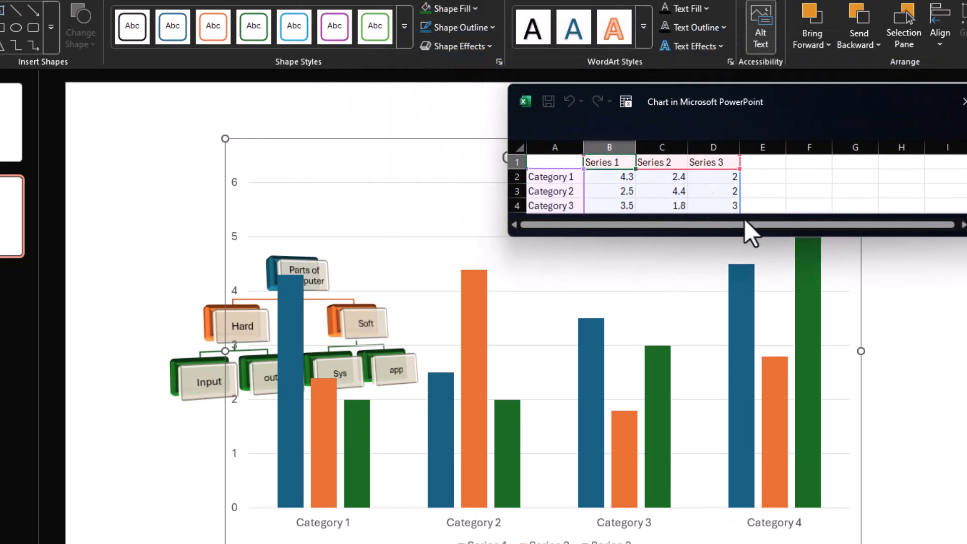
pyautogui.moveTo(790, 241); pyautogui.dragTo(799, 315)
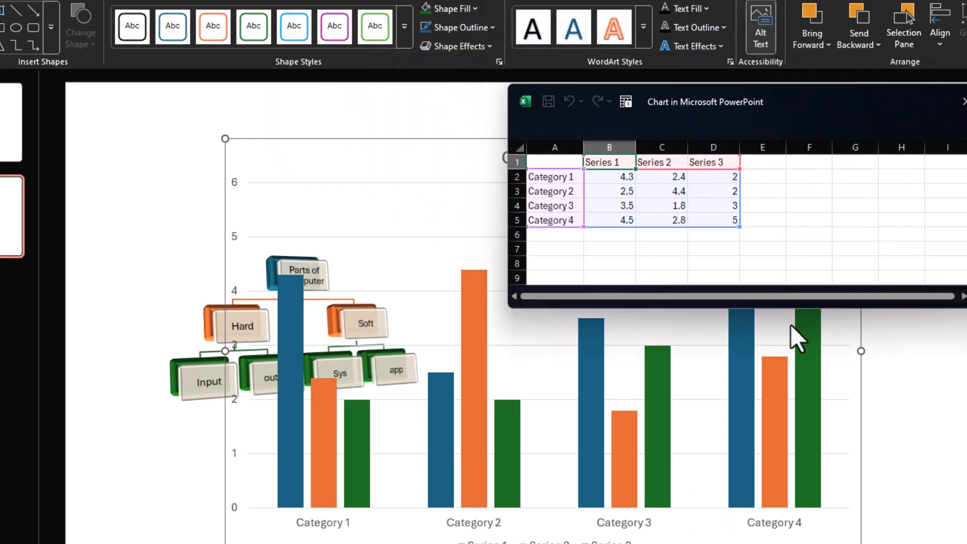
pyautogui.press('Down')
pyautogui.click(675, 177)
pyautogui.click(731, 177)
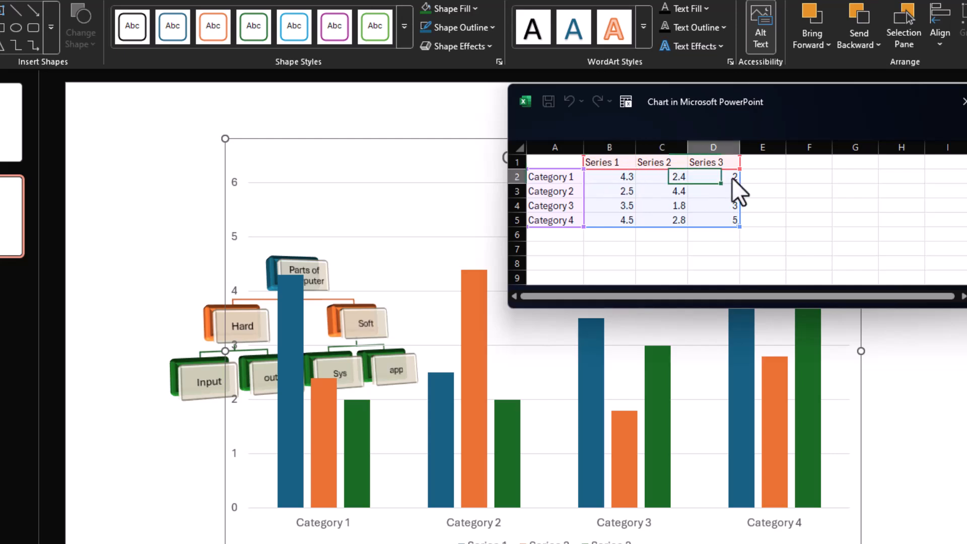
pyautogui.click(724, 202)
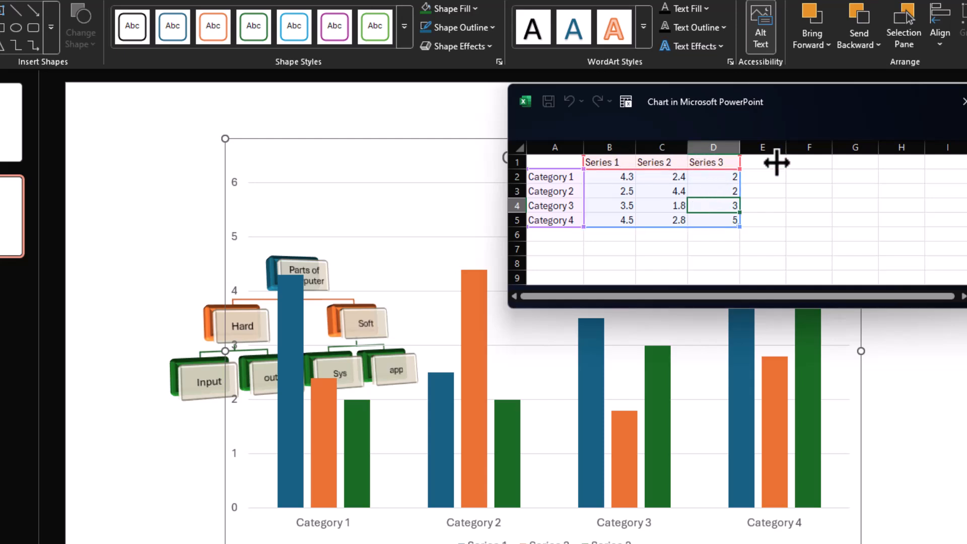
# - Extend the chart data range by one column to column E and name the new series "Series 4"
pyautogui.moveTo(739, 227); pyautogui.dragTo(779, 227)
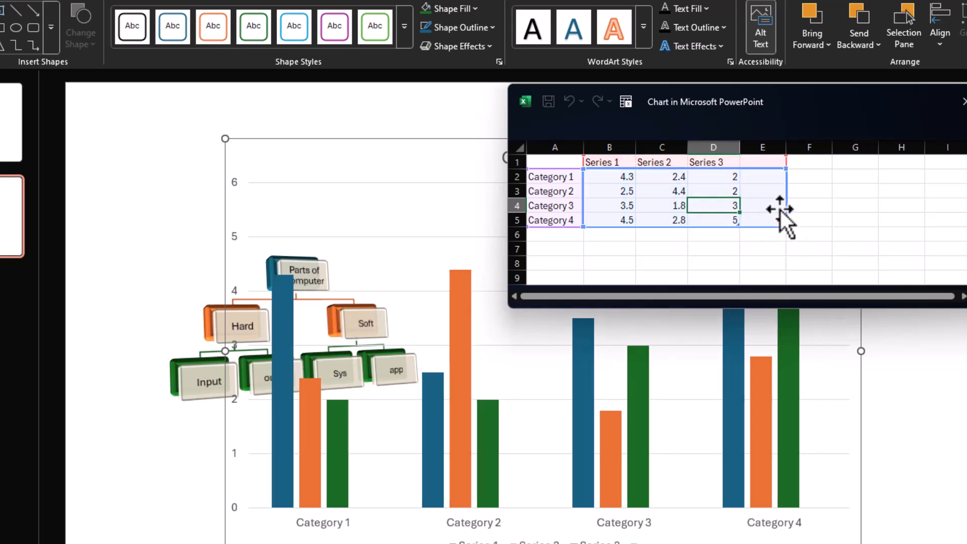
pyautogui.click(766, 163)
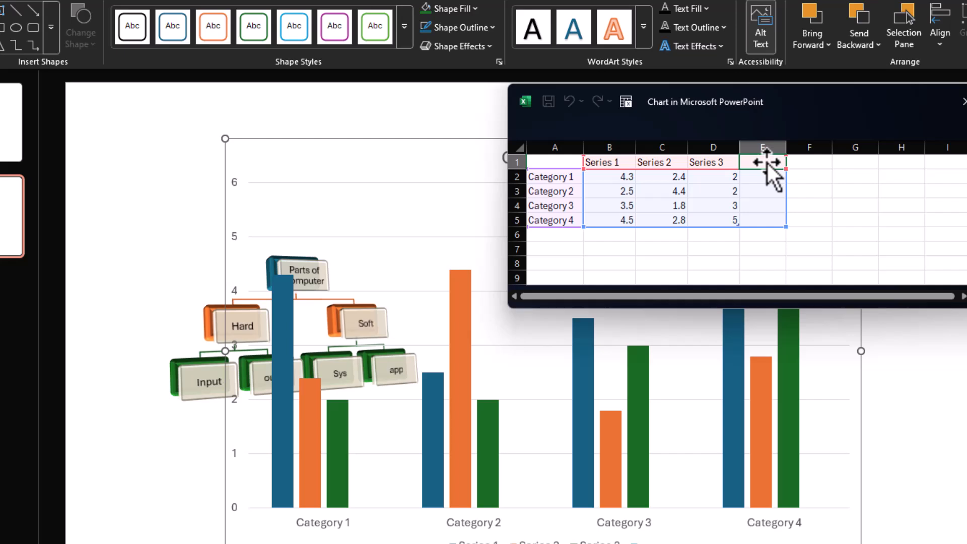
pyautogui.write('Series 32')
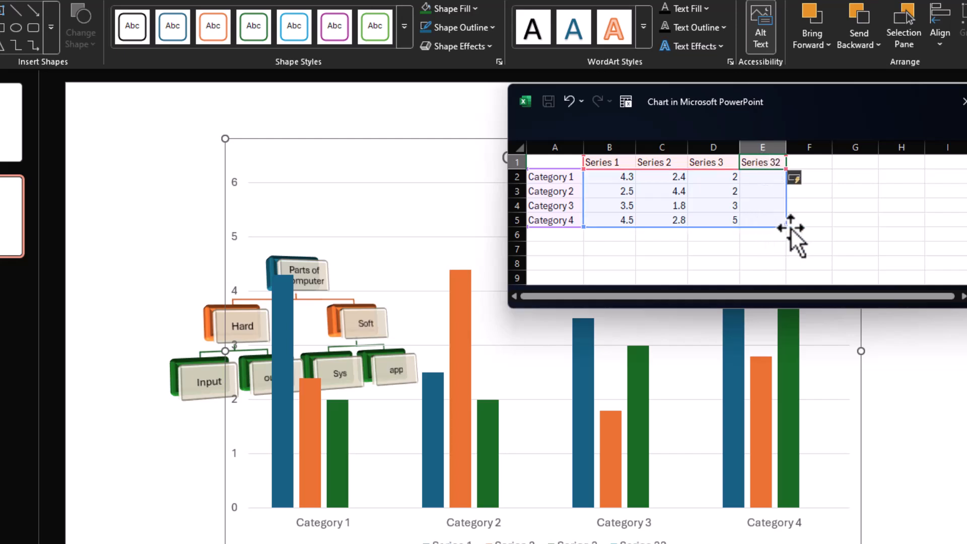
pyautogui.press('BackSpace')
pyautogui.press('BackSpace')
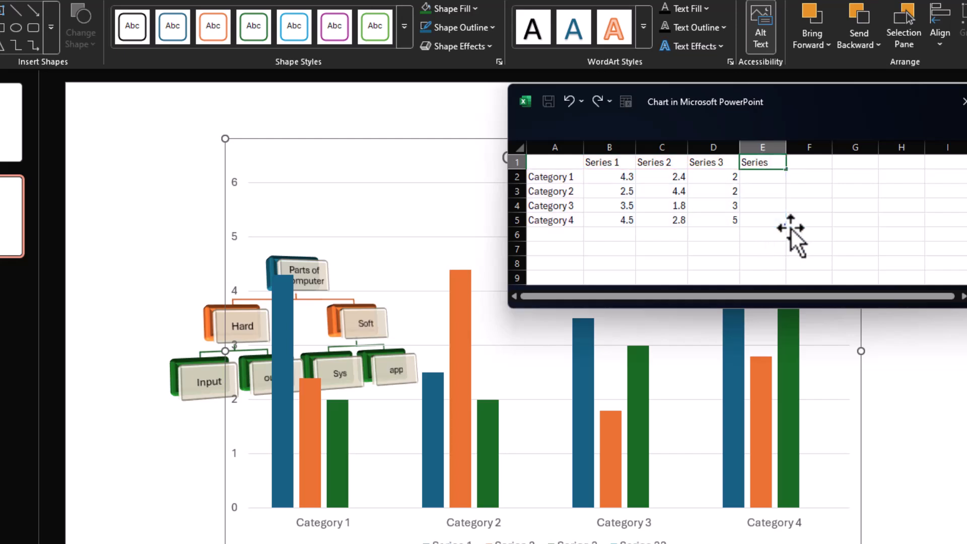
pyautogui.write('4')
pyautogui.press('Return')
# - Enter the Series 4 values 5, 6, 8 and 7 for Category 1 through Category 4
pyautogui.write('5')
pyautogui.press('Return')
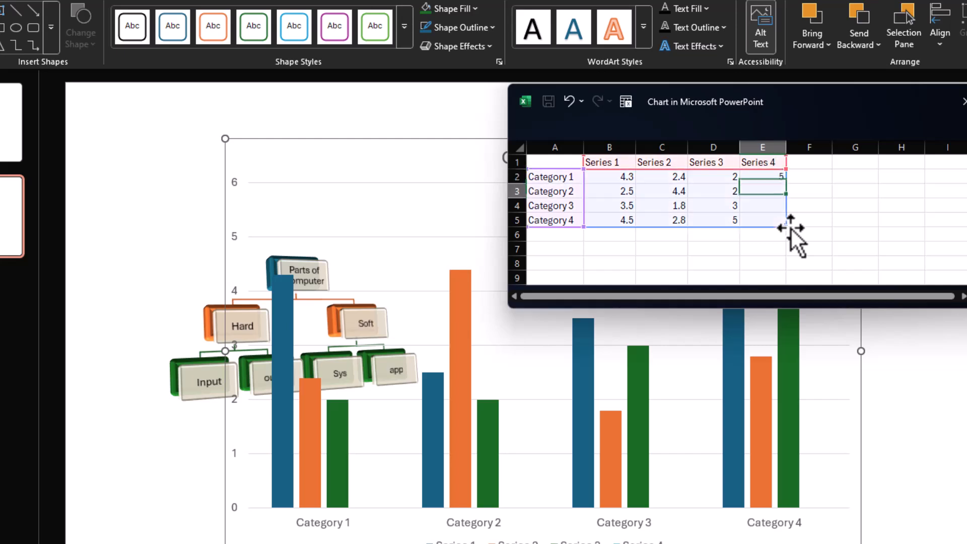
pyautogui.write('6')
pyautogui.press('Return')
pyautogui.write('8')
pyautogui.press('Return')
pyautogui.write('7')
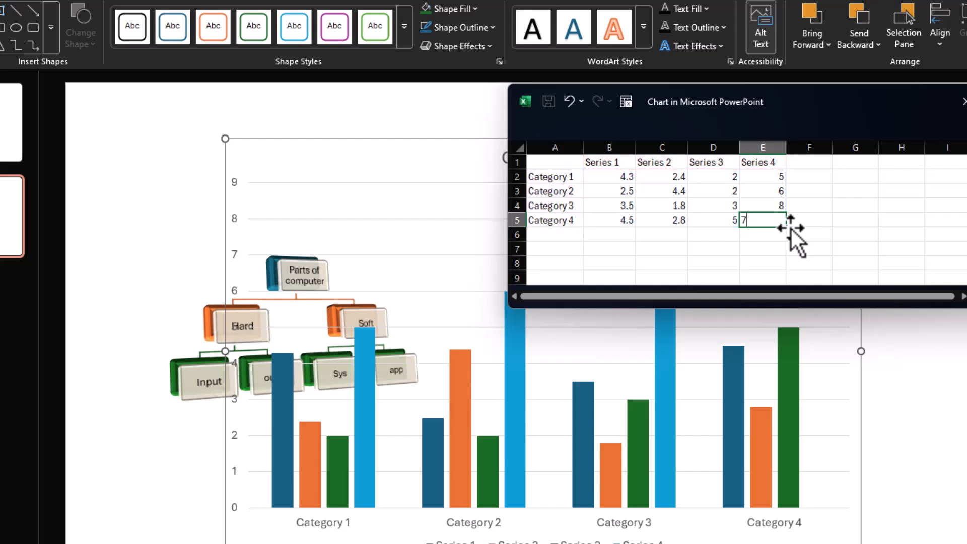
pyautogui.press('Return')
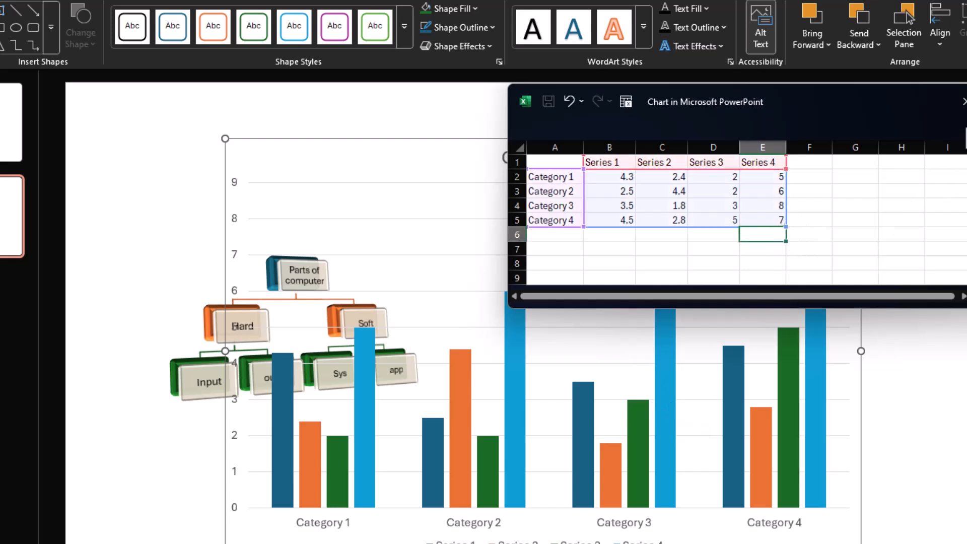
# - Close the chart data window, then shrink the chart and place it to the right of the SmartArt hierarchy
pyautogui.click(963, 102)
pyautogui.moveTo(225, 542); pyautogui.dragTo(478, 387)
pyautogui.moveTo(730, 151); pyautogui.dragTo(768, 187)
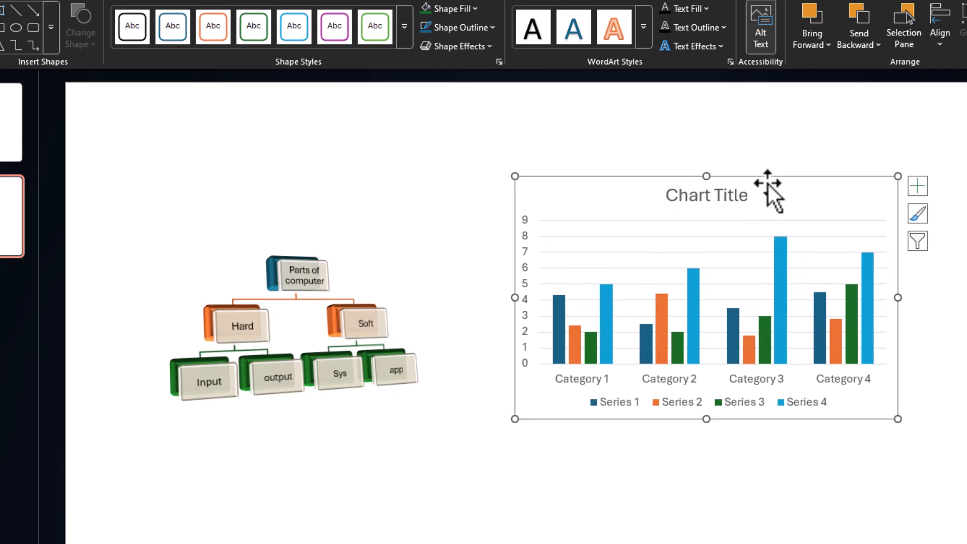
pyautogui.moveTo(706, 418); pyautogui.dragTo(705, 447)
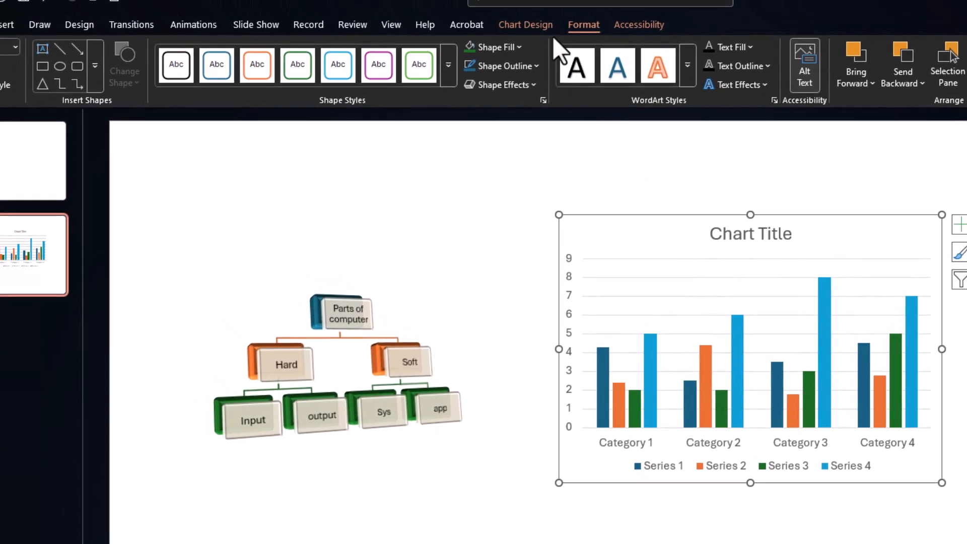
# - Open the chart's Select Data Source dialog and arrange it beside the data sheet so the cells are accessible
pyautogui.click(537, 23)
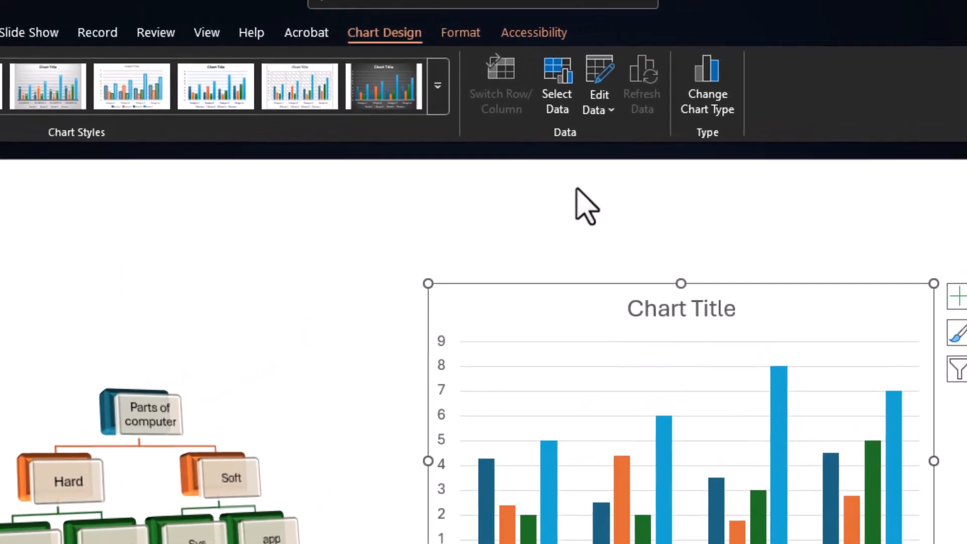
pyautogui.click(556, 74)
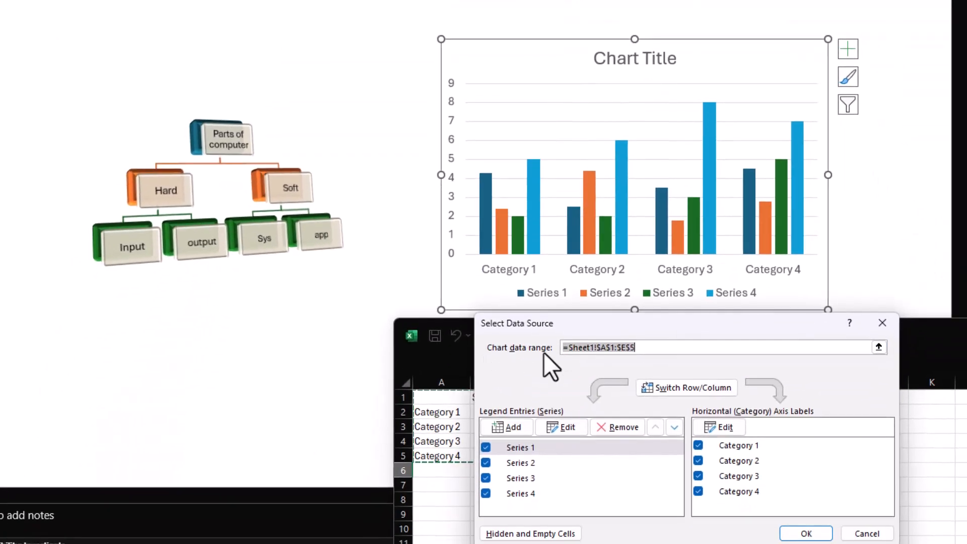
pyautogui.moveTo(726, 323); pyautogui.dragTo(411, 1)
pyautogui.moveTo(728, 329); pyautogui.dragTo(736, 86)
pyautogui.moveTo(463, 1); pyautogui.dragTo(348, 27)
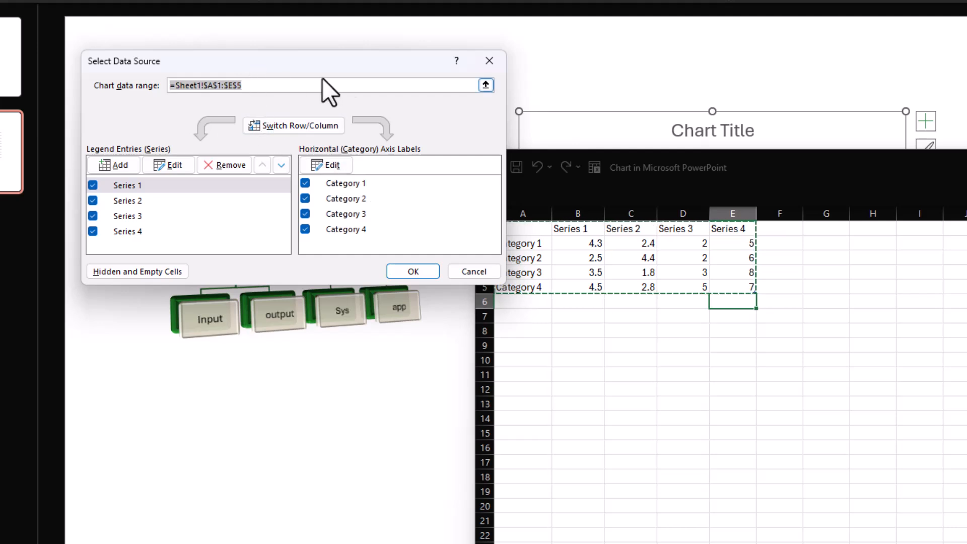
# - Limit the chart data range to Series 1 and Series 2 for all four categories, and close the data sheet
pyautogui.click(485, 85)
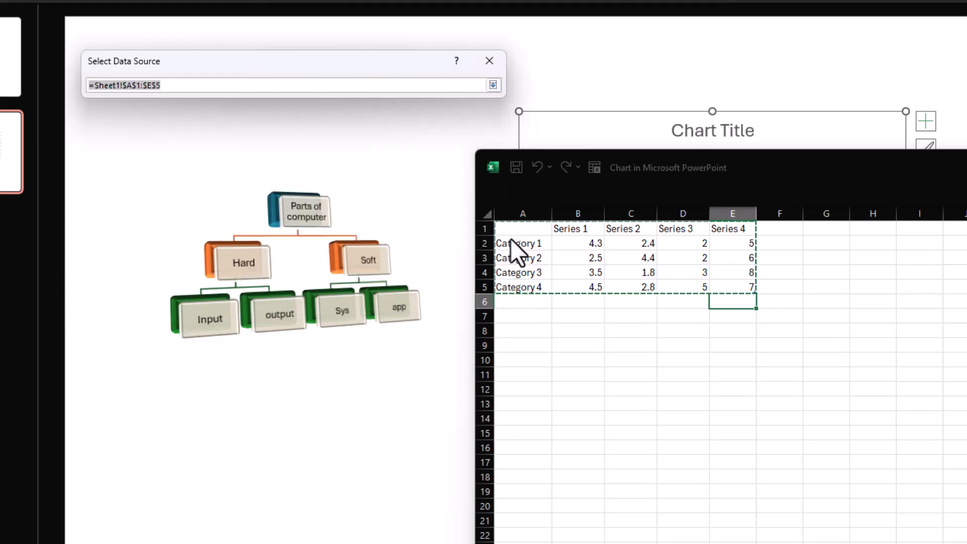
pyautogui.moveTo(513, 233); pyautogui.dragTo(630, 284)
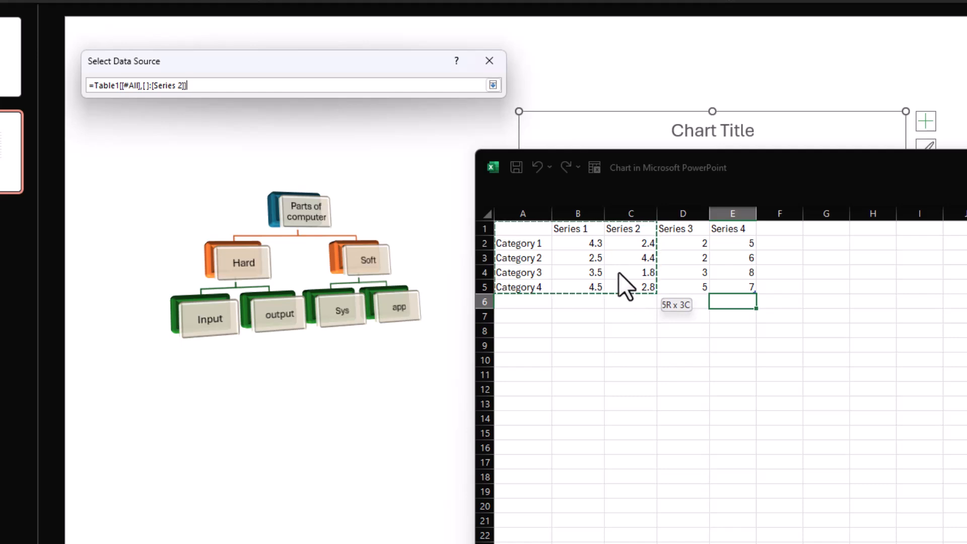
pyautogui.click(493, 85)
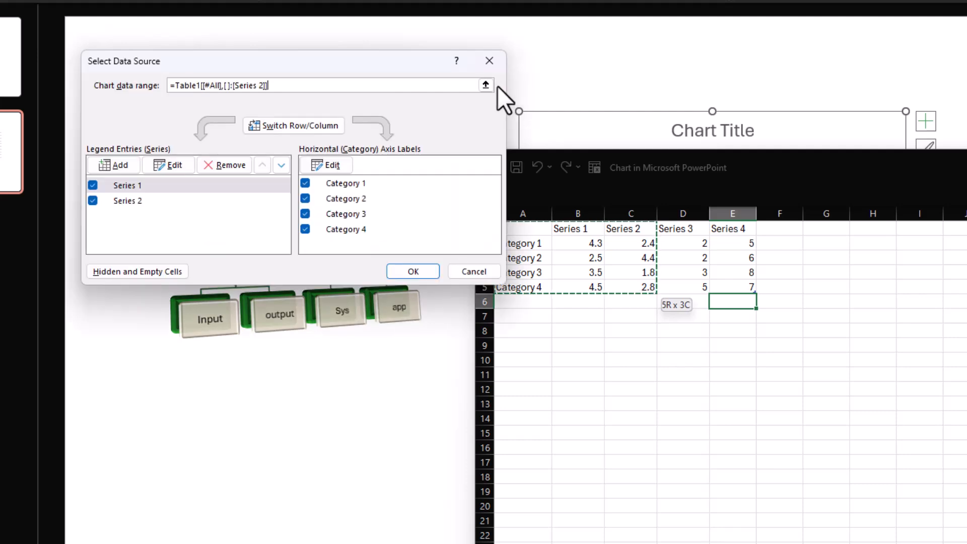
pyautogui.click(424, 270)
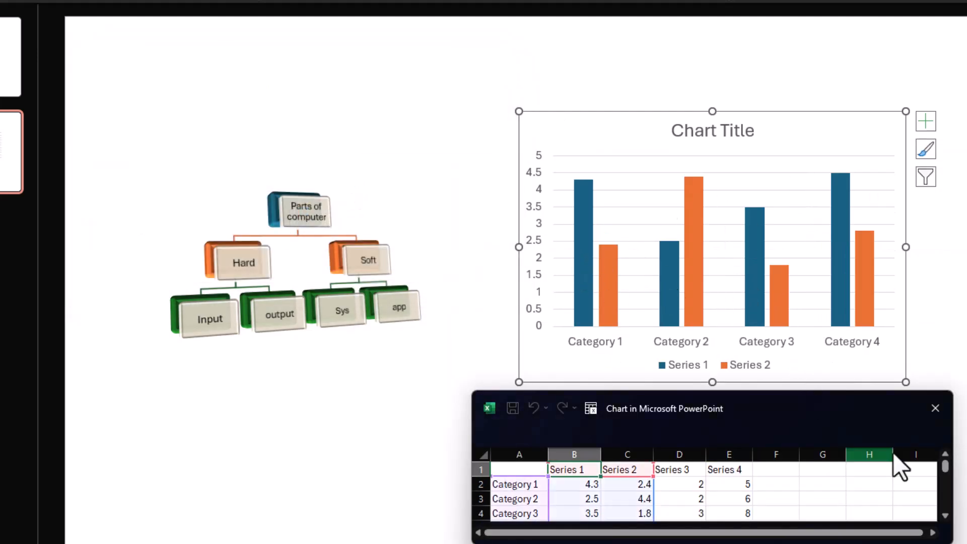
pyautogui.click(935, 415)
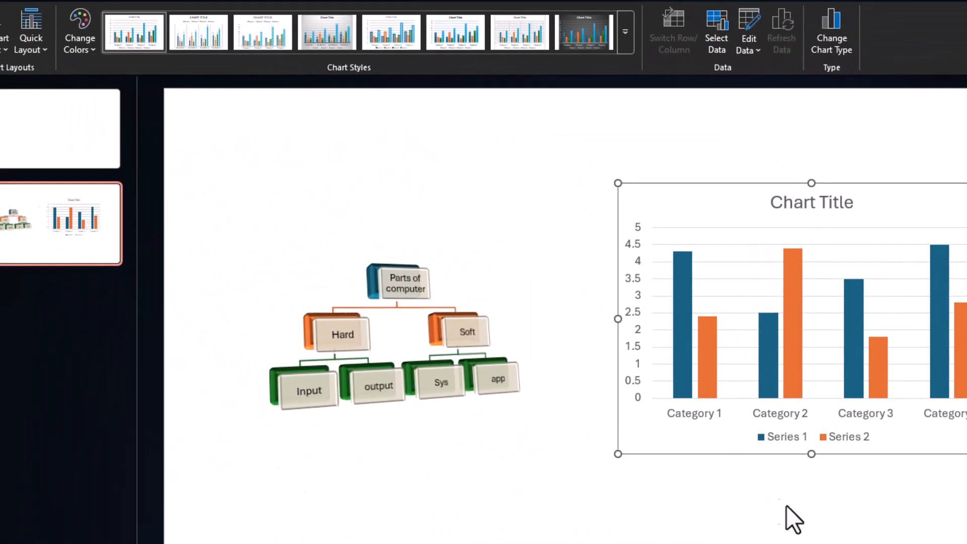
pyautogui.click(786, 505)
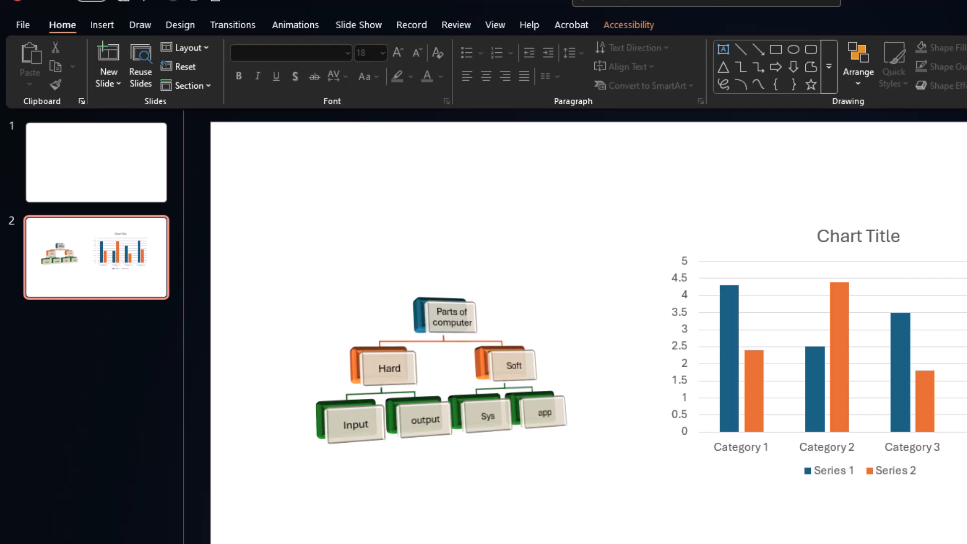
# - Enter the title "hello" on slide 1 and reduce the height of its title placeholder
pyautogui.click(103, 25)
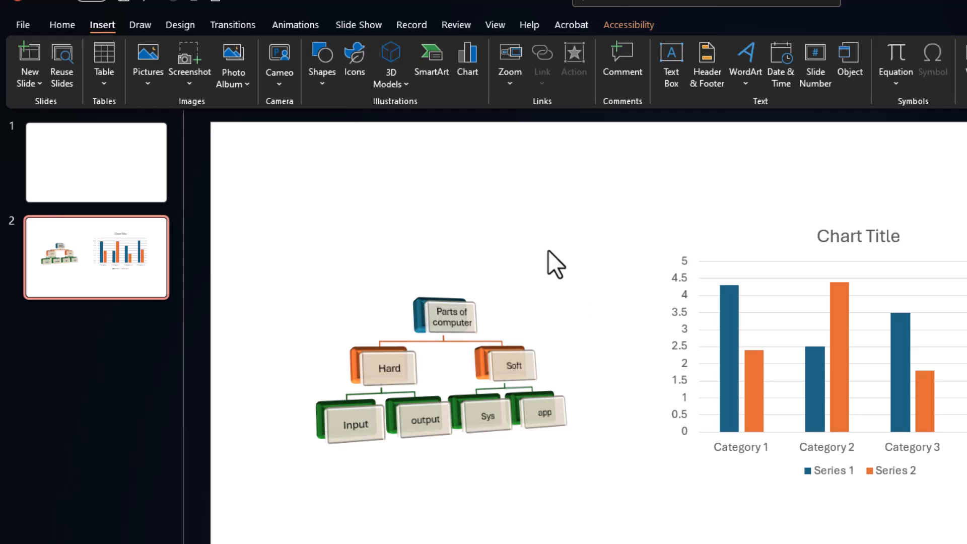
pyautogui.click(127, 163)
pyautogui.click(707, 359)
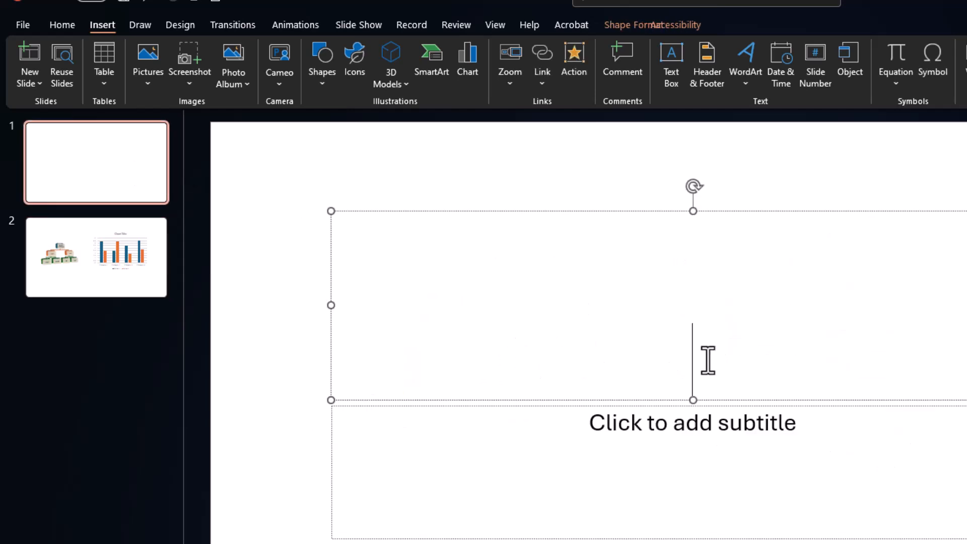
pyautogui.write('hello')
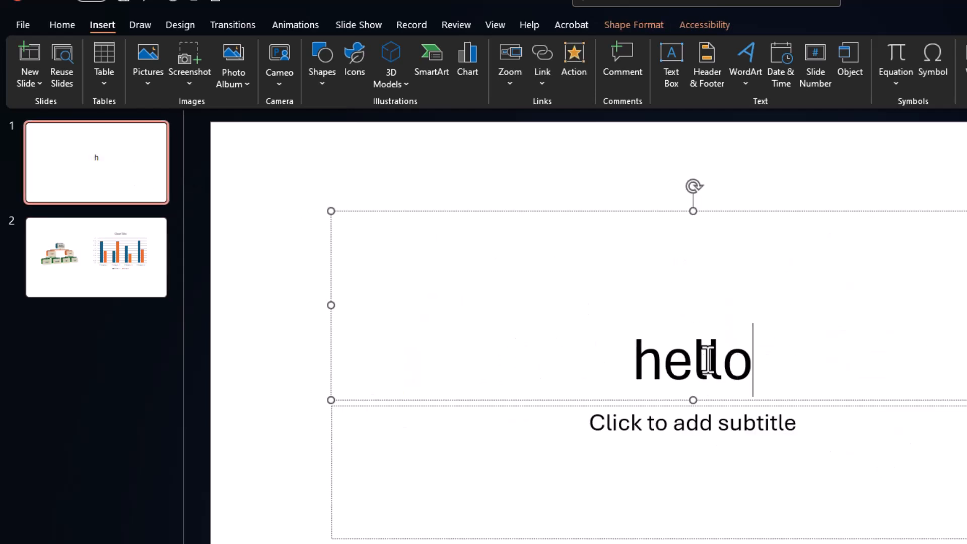
pyautogui.moveTo(693, 400); pyautogui.dragTo(695, 290)
pyautogui.click(159, 294)
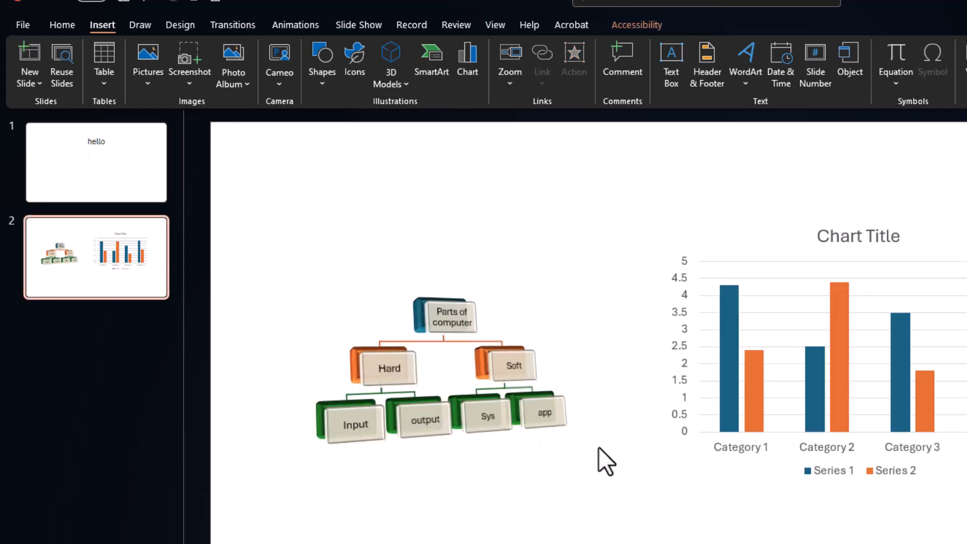
# - Start a hyperlink to an existing file on the slide 1 title text "hello" and browse the Documents folder
pyautogui.click(125, 168)
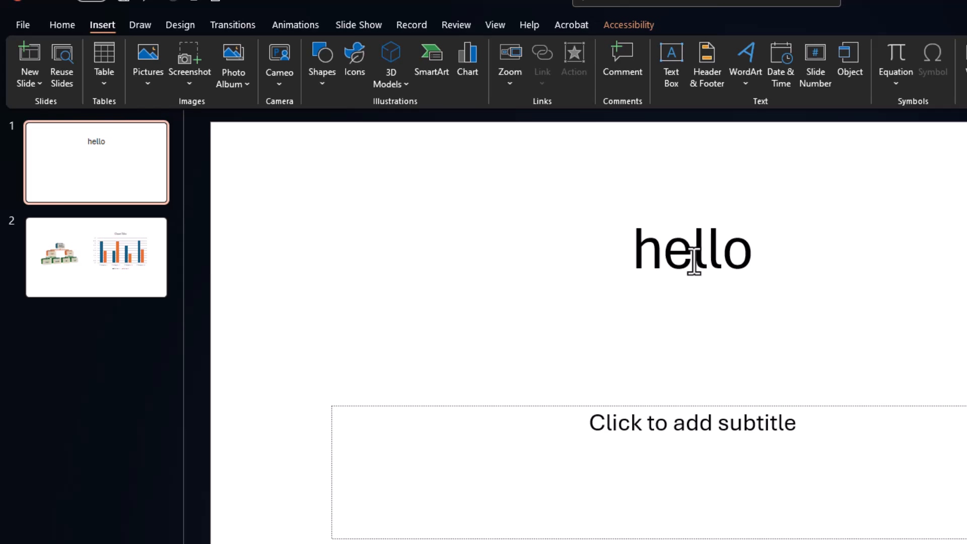
pyautogui.moveTo(632, 251); pyautogui.dragTo(759, 274)
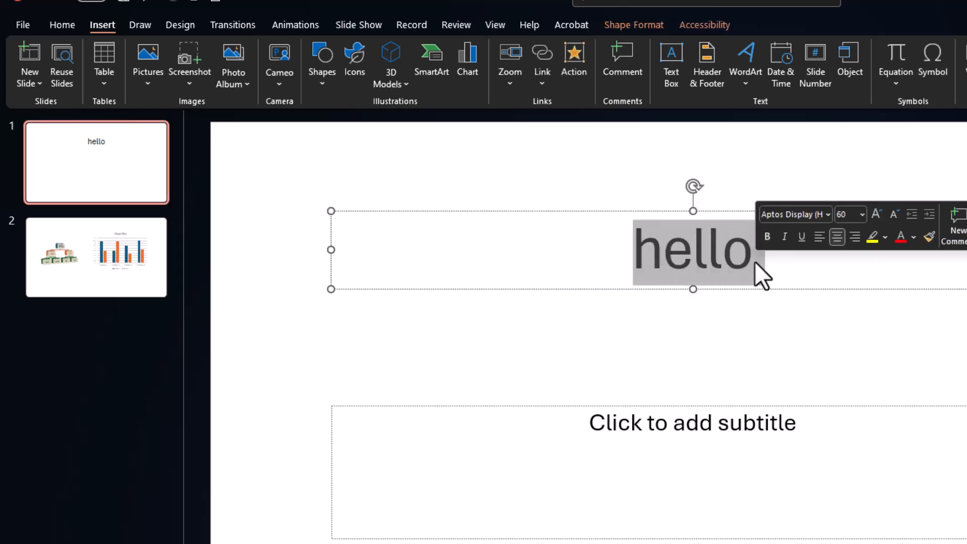
pyautogui.click(542, 61)
pyautogui.click(506, 292)
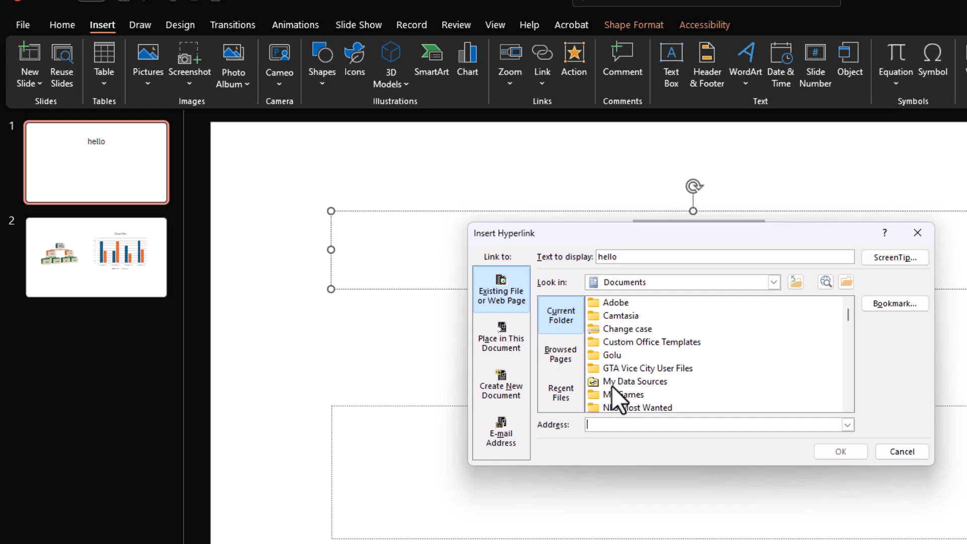
pyautogui.scroll(-3, 850, 403)
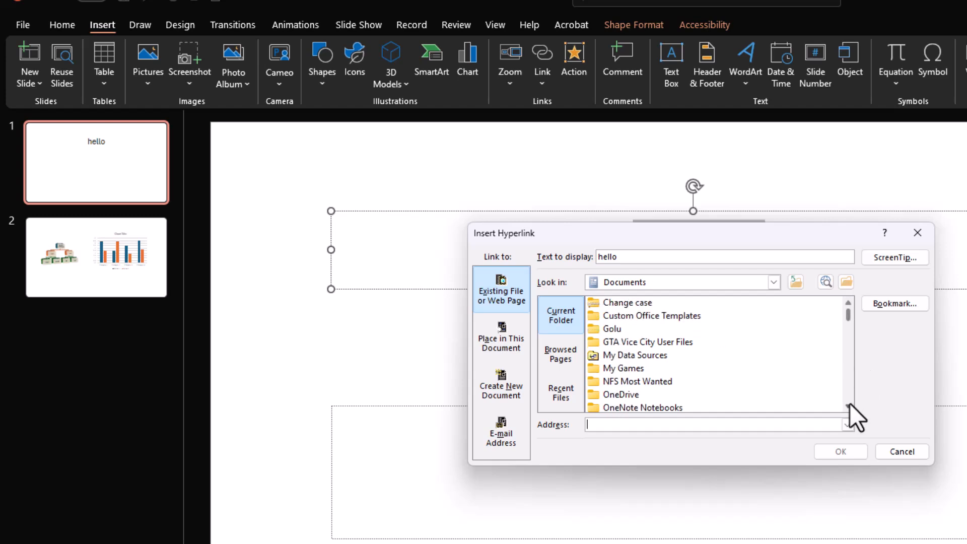
pyautogui.scroll(-2, 850, 404)
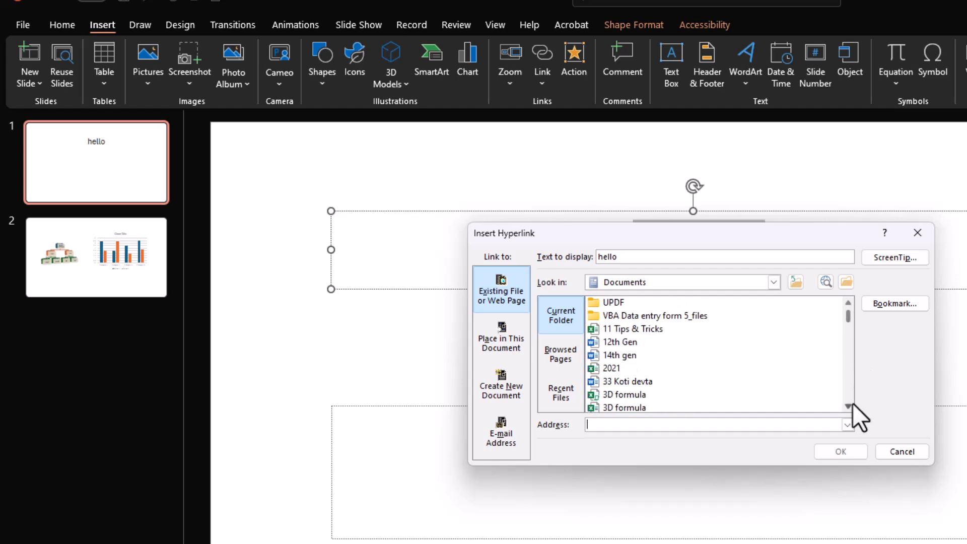
# - Choose the Adsense video on the Data (D:) drive as the target of the "hello" hyperlink
pyautogui.click(772, 282)
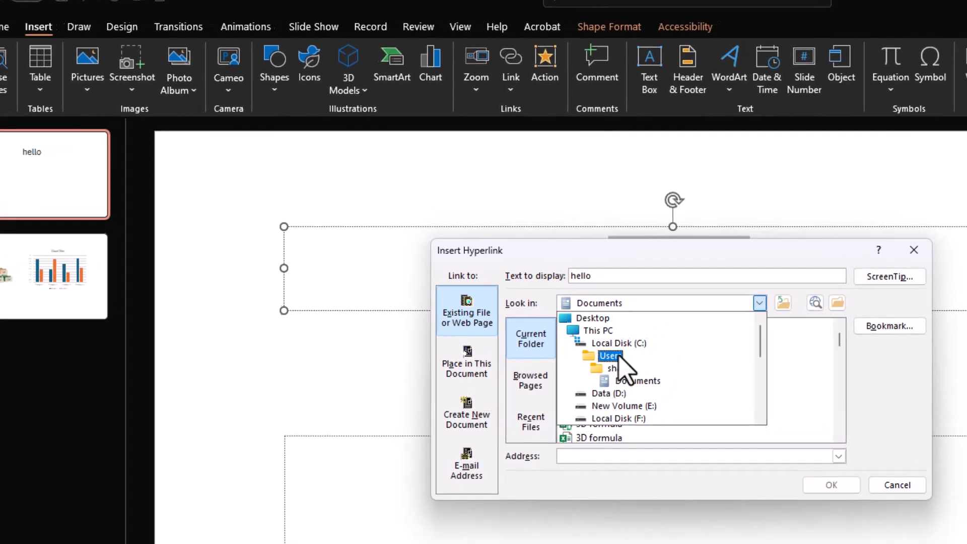
pyautogui.click(599, 403)
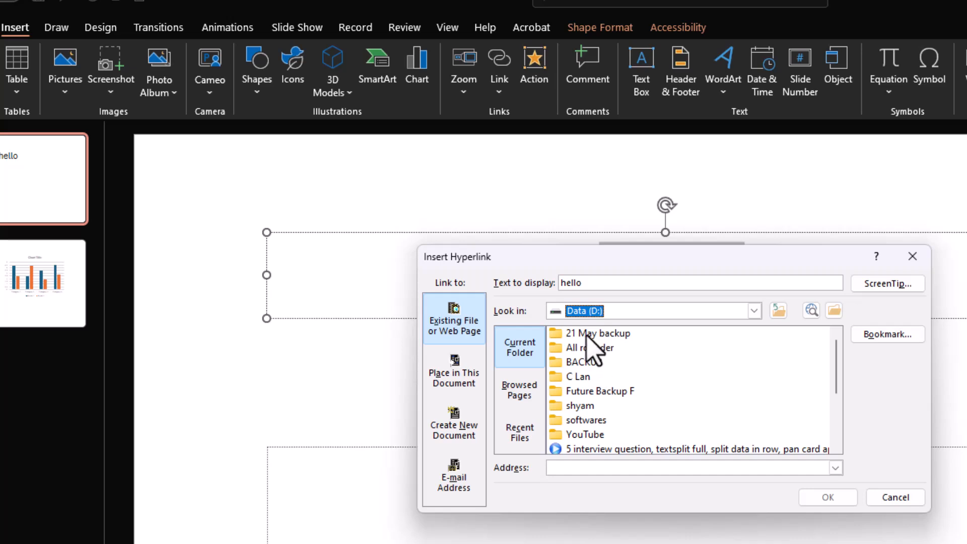
pyautogui.click(589, 449)
pyautogui.scroll(-2, 702, 403)
pyautogui.click(599, 377)
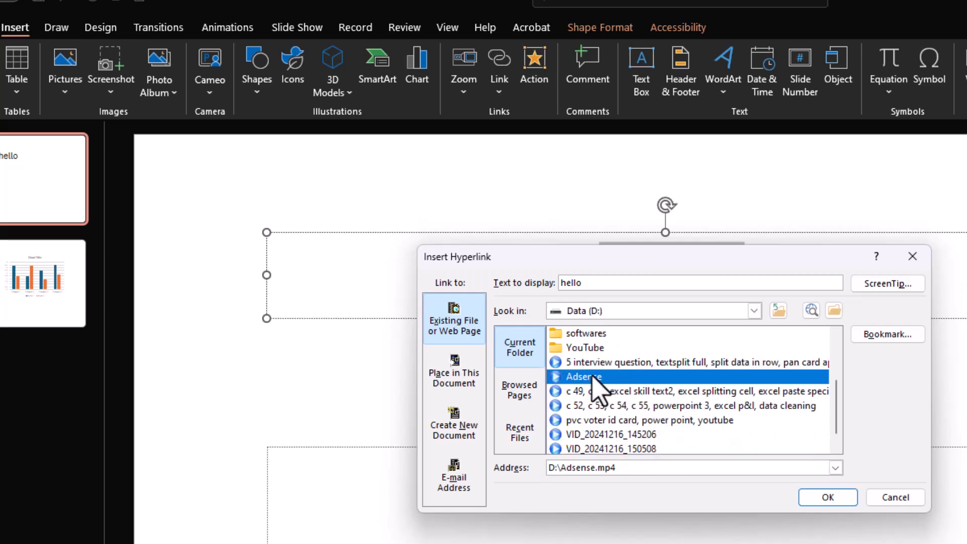
# - Set the hyperlink target to the 3D formula.xlsx workbook in Documents and apply it to the title text "hello"
pyautogui.click(753, 310)
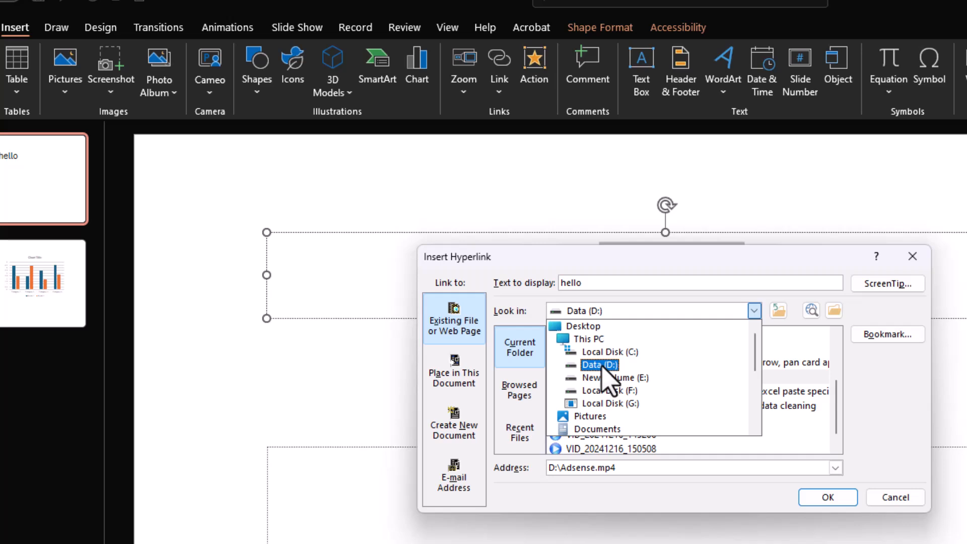
pyautogui.scroll(-3, 609, 383)
pyautogui.click(616, 406)
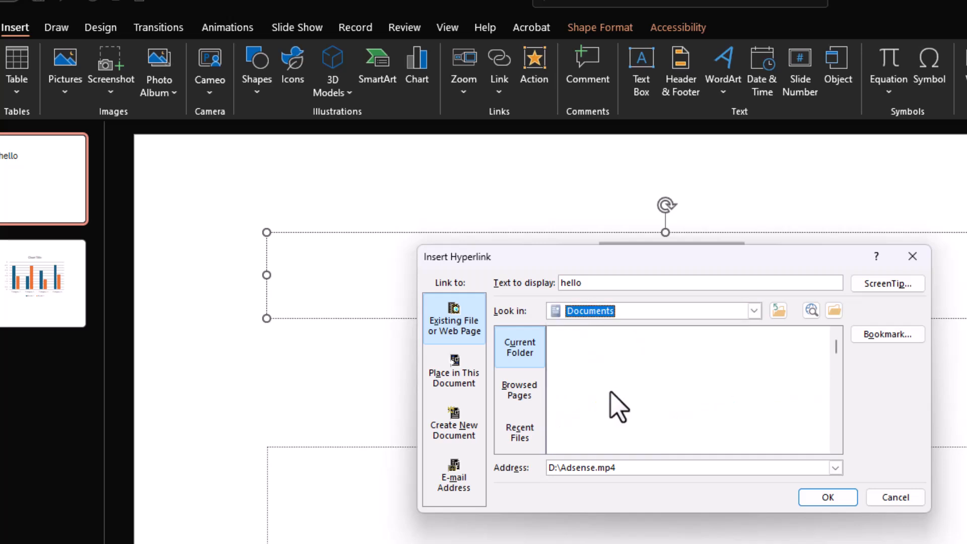
pyautogui.scroll(-5, 630, 417)
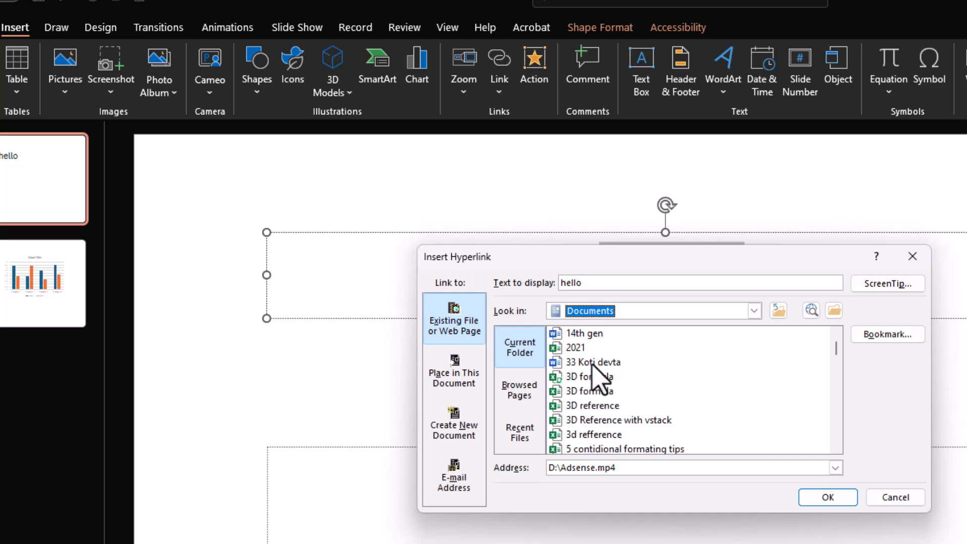
pyautogui.click(640, 391)
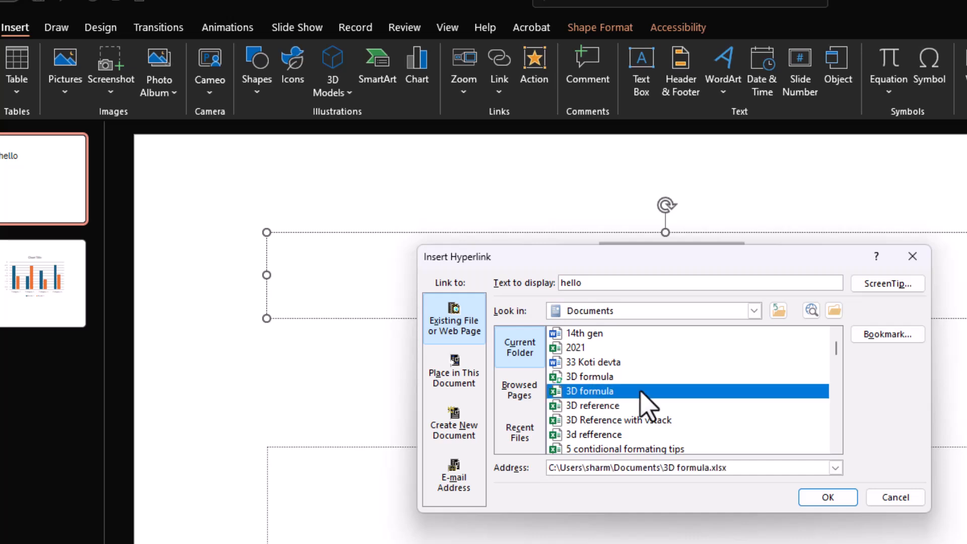
pyautogui.click(810, 499)
pyautogui.click(740, 386)
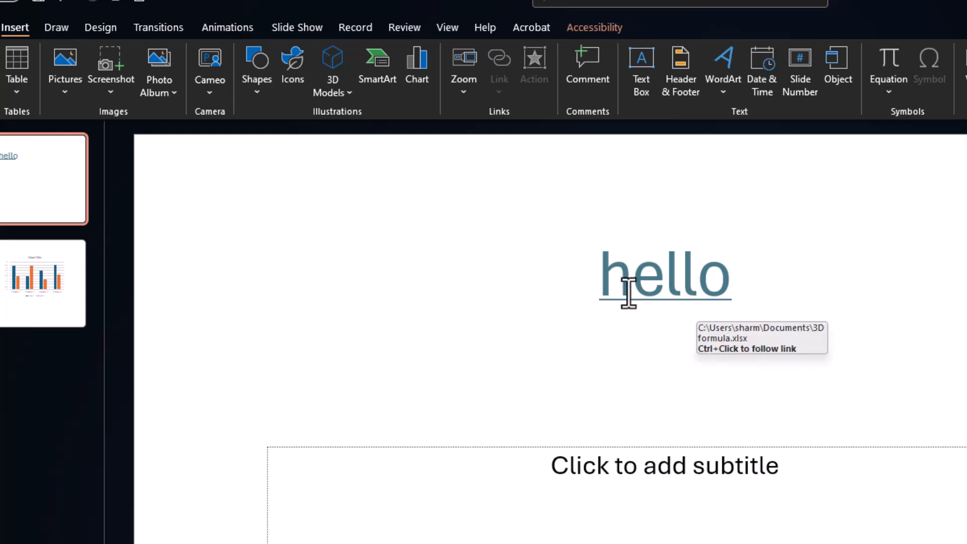
# - Follow the "hello" link to open the 3D formula workbook in Excel, and close the workbook again
pyautogui.keyDown('ctrl'); pyautogui.click(672, 289); pyautogui.keyUp('ctrl')
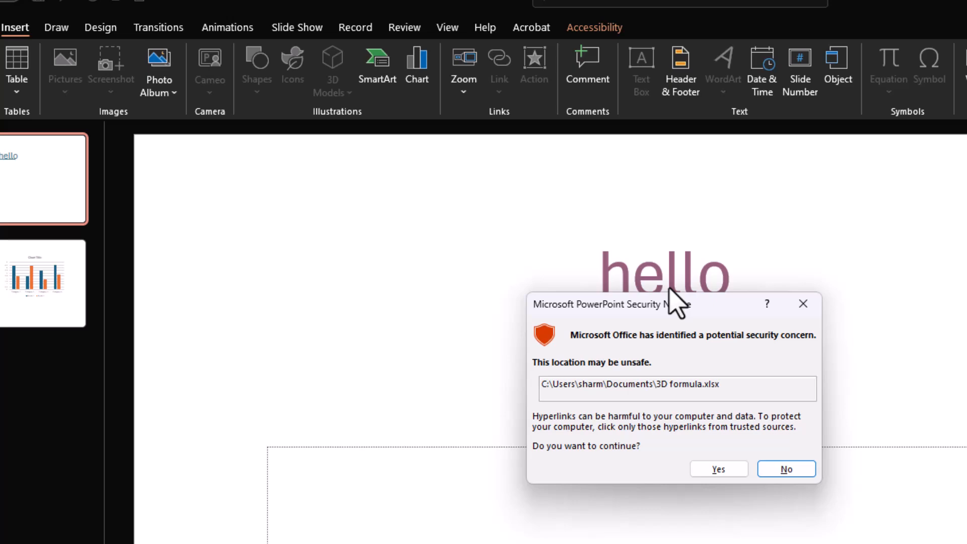
pyautogui.click(719, 470)
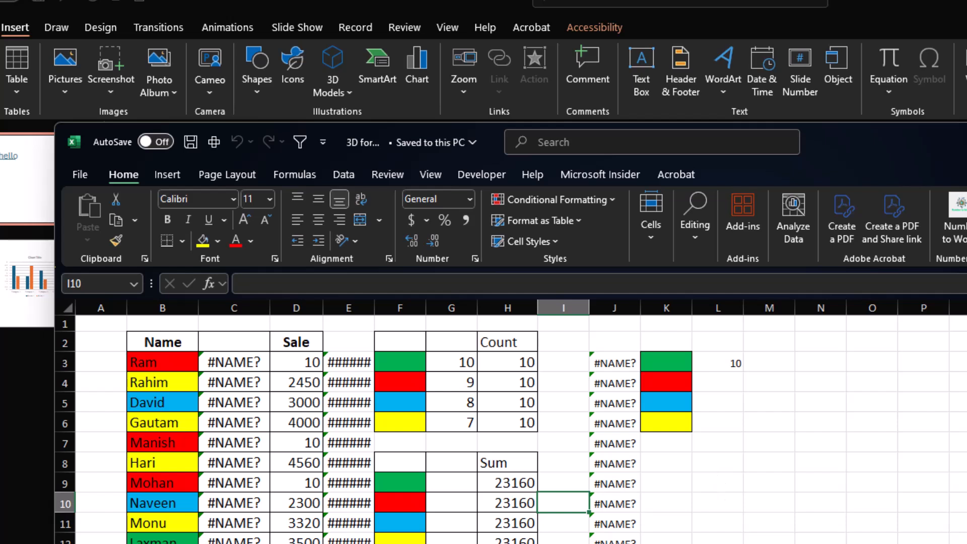
pyautogui.hotkey('alt', 'F4')
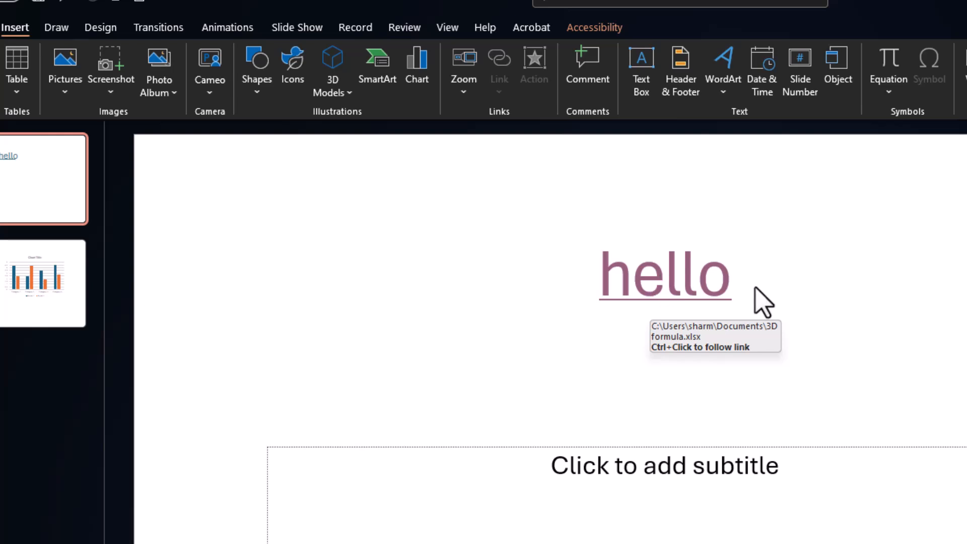
# - Remove the file link from the title "hello" and link the text to Slide 2 in this document instead
pyautogui.rightClick(666, 288)
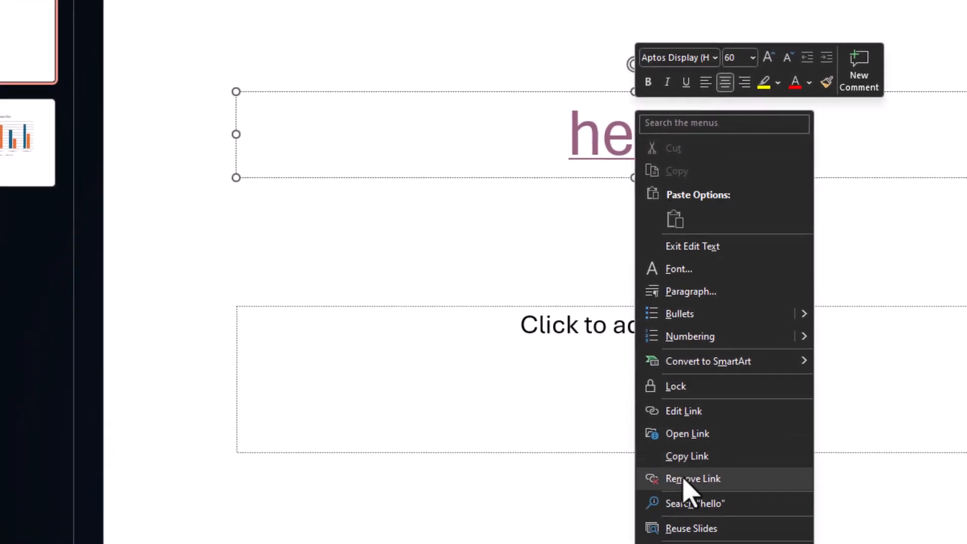
pyautogui.click(679, 481)
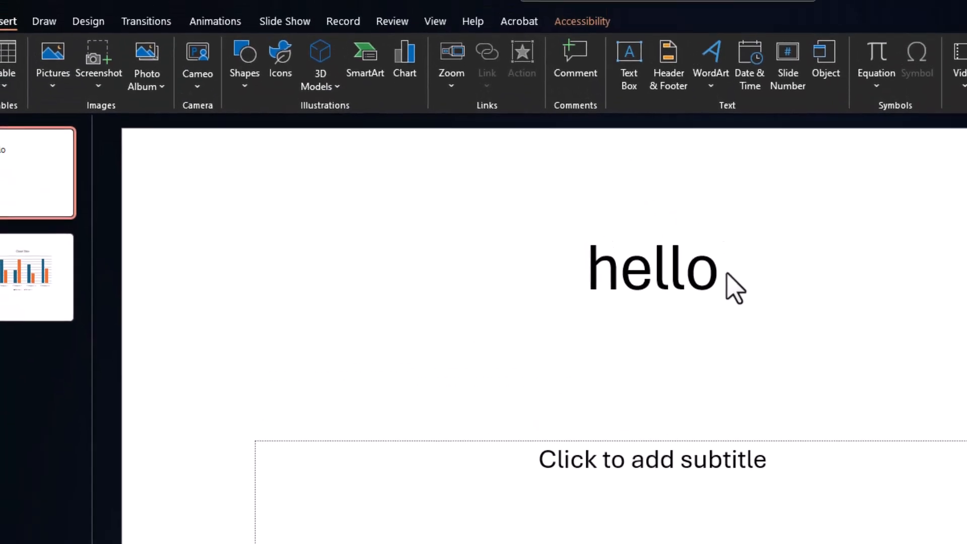
pyautogui.click(691, 236)
pyautogui.moveTo(727, 237); pyautogui.dragTo(562, 239)
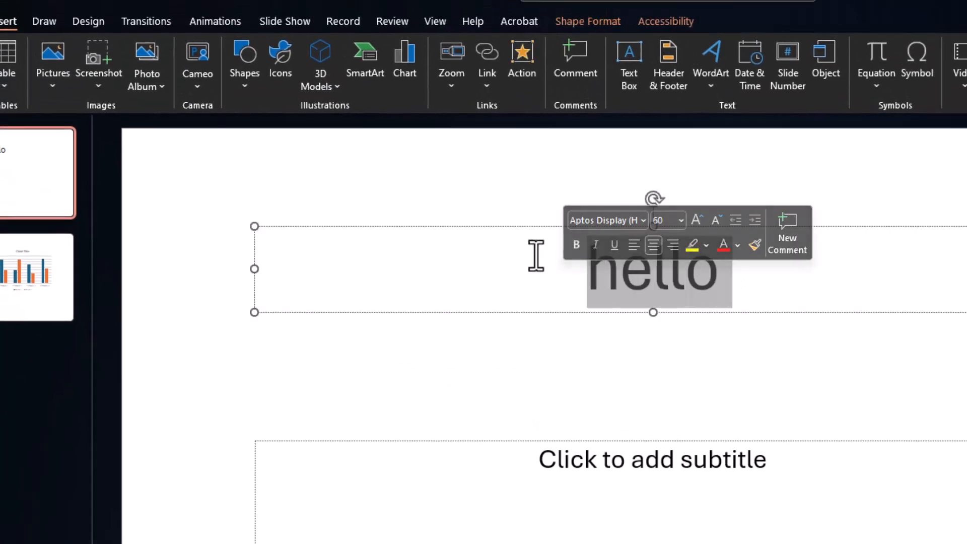
pyautogui.click(485, 68)
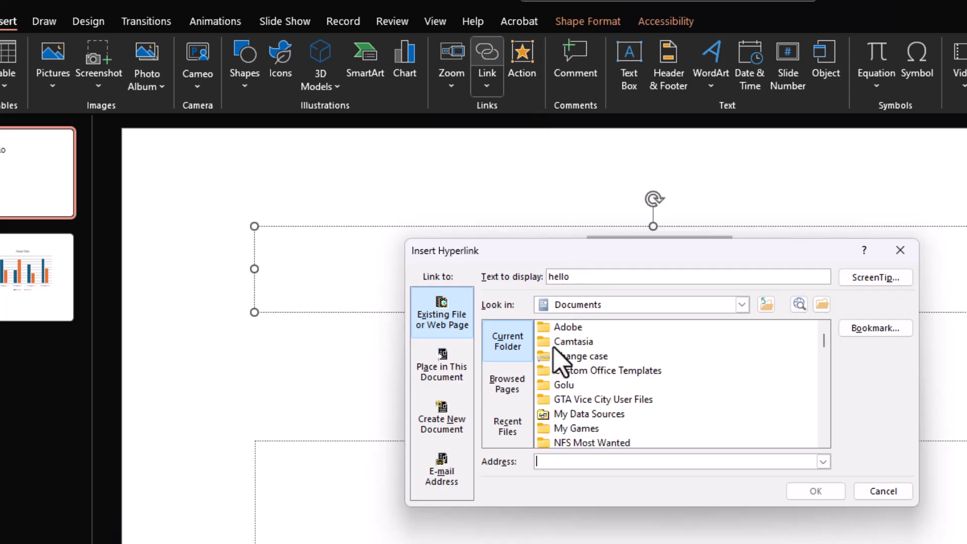
pyautogui.click(443, 388)
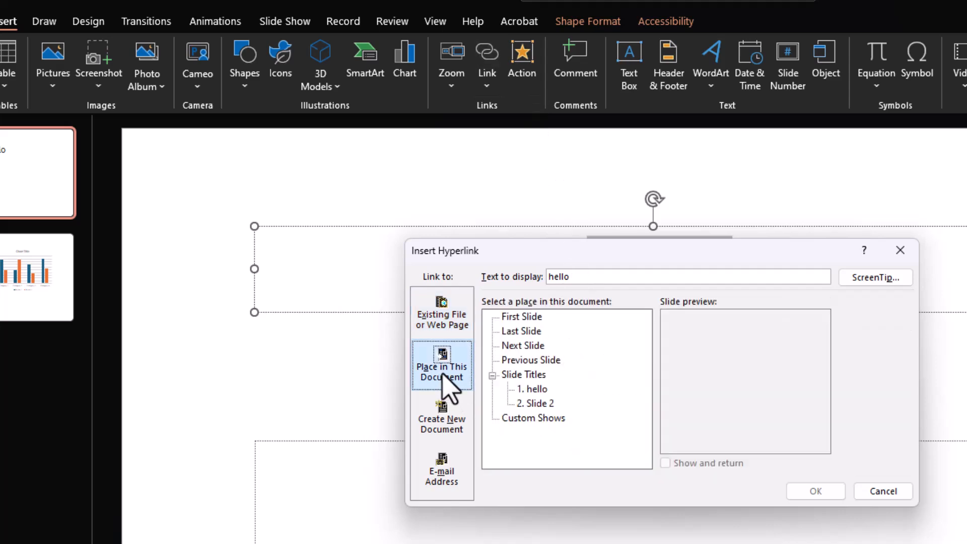
pyautogui.click(543, 405)
pyautogui.click(814, 492)
pyautogui.click(720, 373)
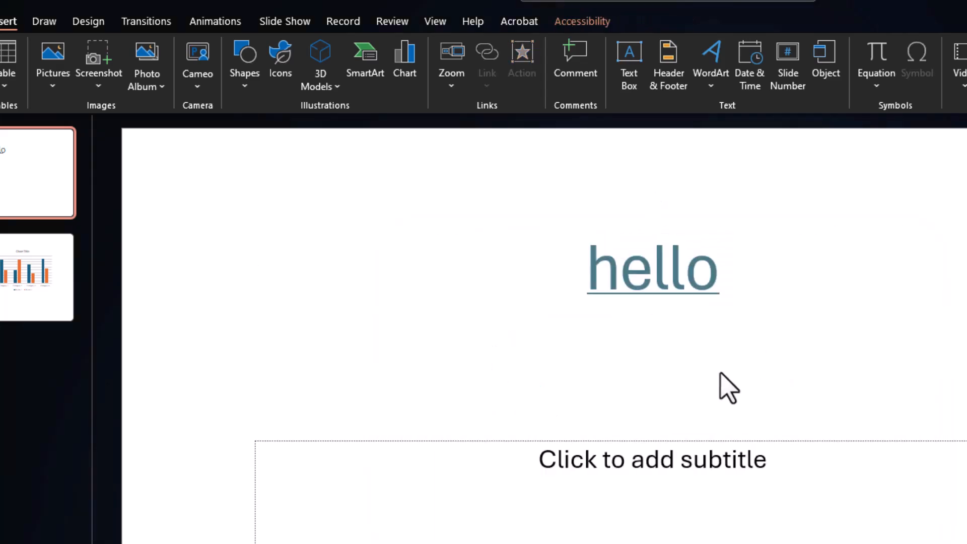
# - Follow the "hello" link to slide 2 and post the comment "Hello how r y" on the Parts of computer SmartArt
pyautogui.keyDown('ctrl'); pyautogui.click(663, 276); pyautogui.keyUp('ctrl')
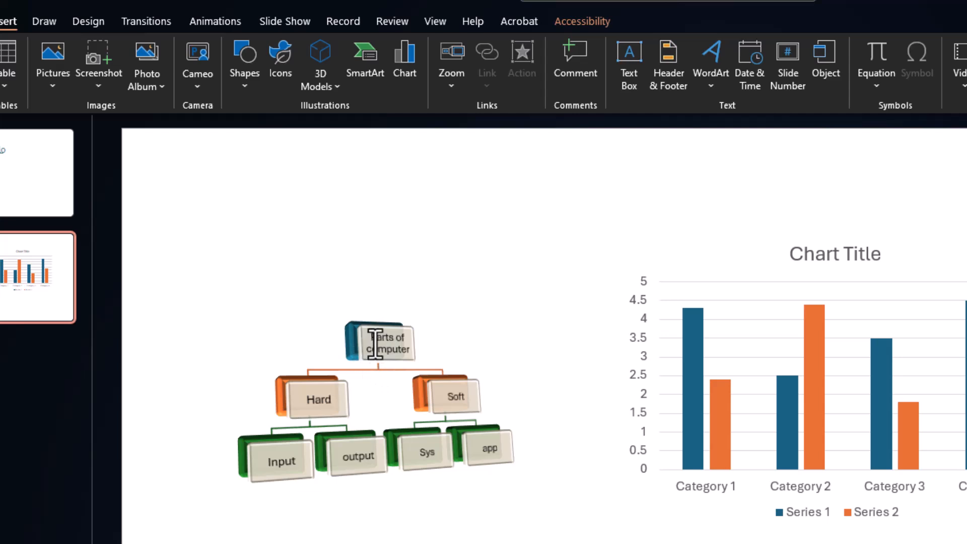
pyautogui.click(379, 306)
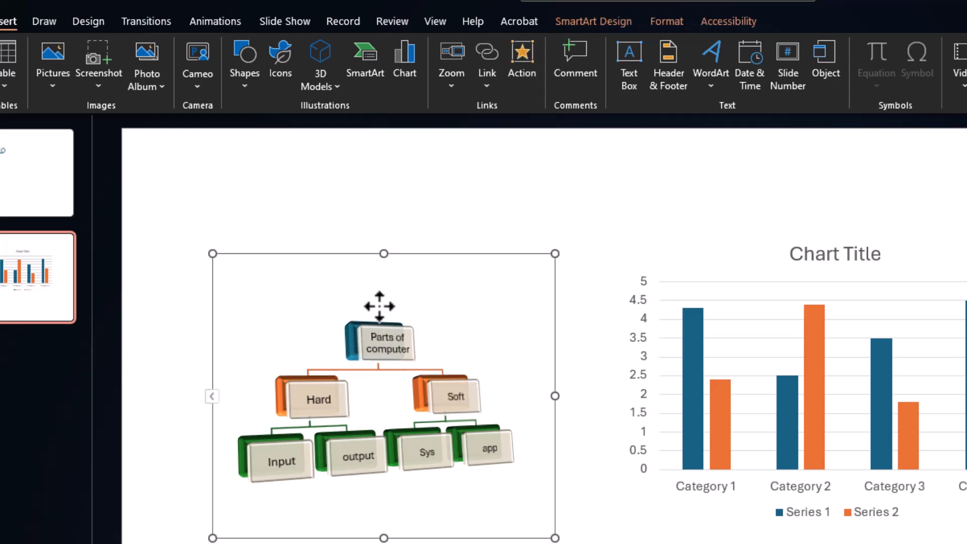
pyautogui.click(572, 63)
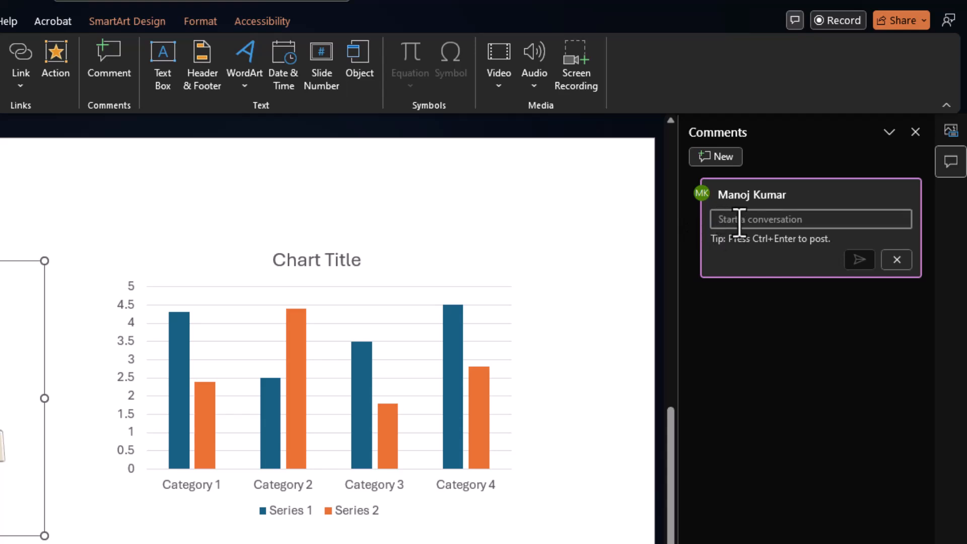
pyautogui.write('he')
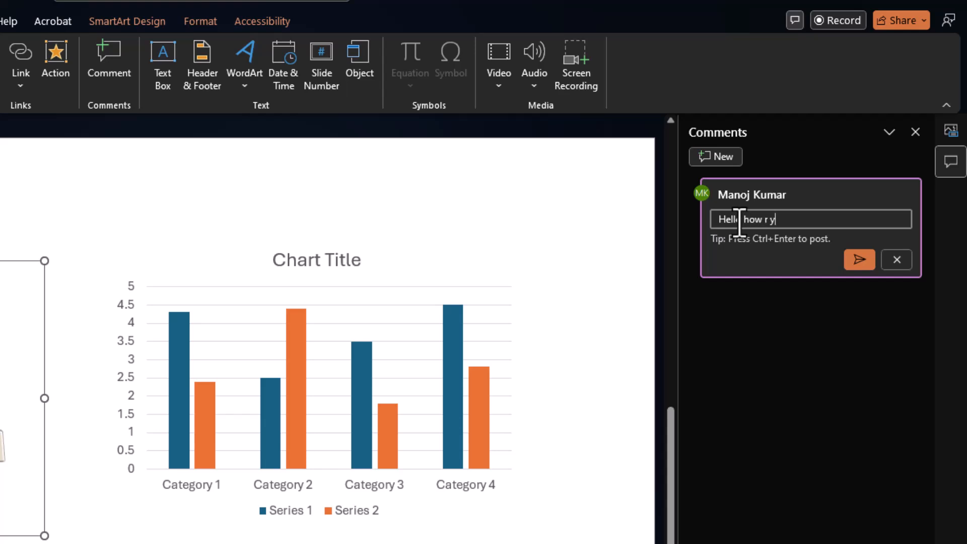
pyautogui.click(861, 262)
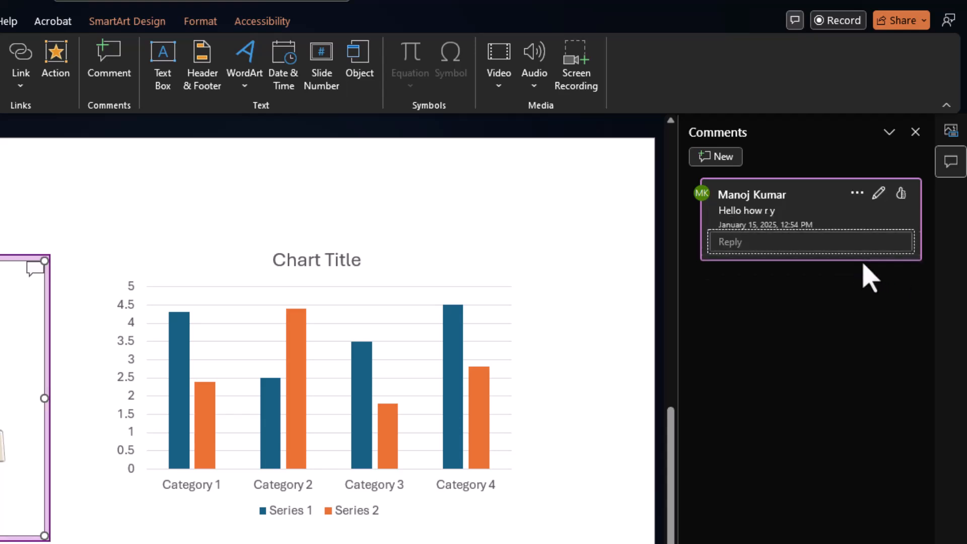
pyautogui.click(316, 190)
pyautogui.click(99, 336)
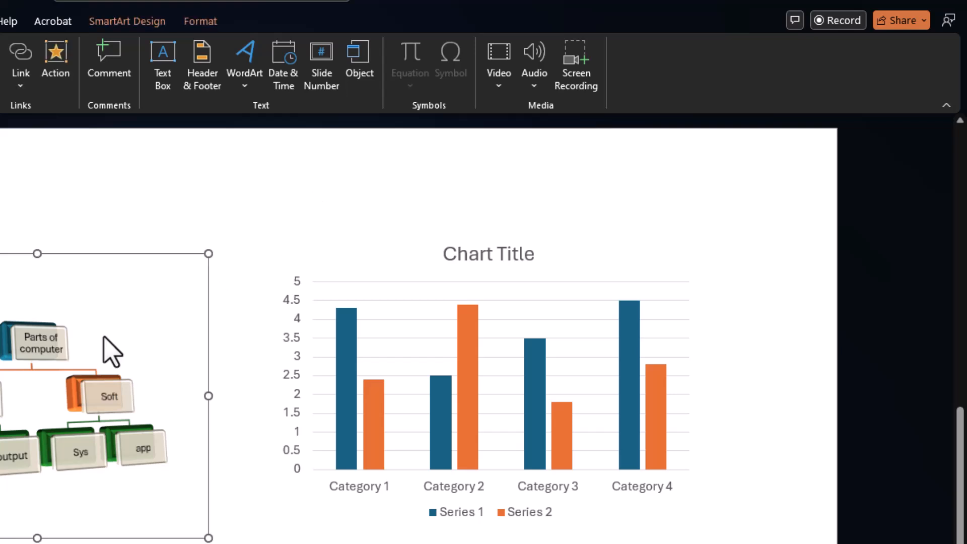
pyautogui.click(108, 67)
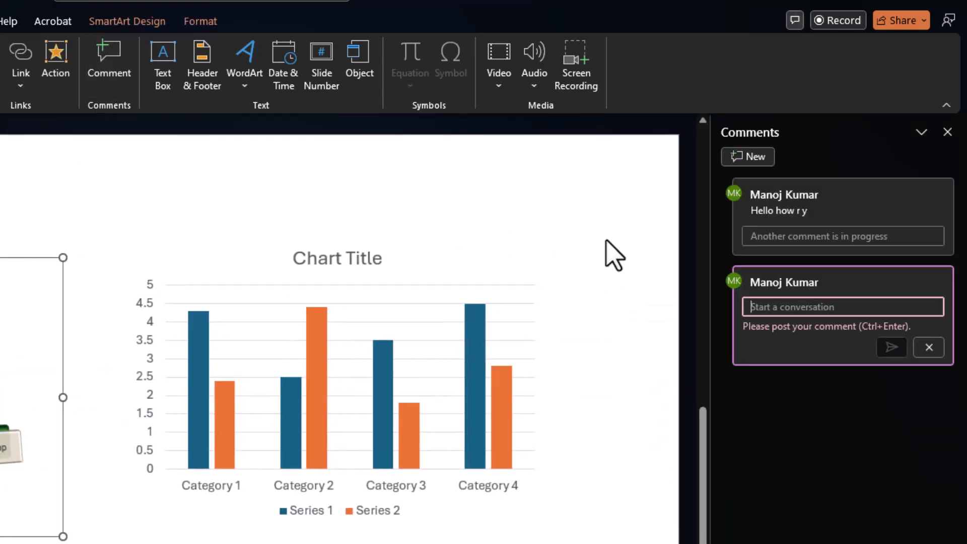
pyautogui.click(928, 348)
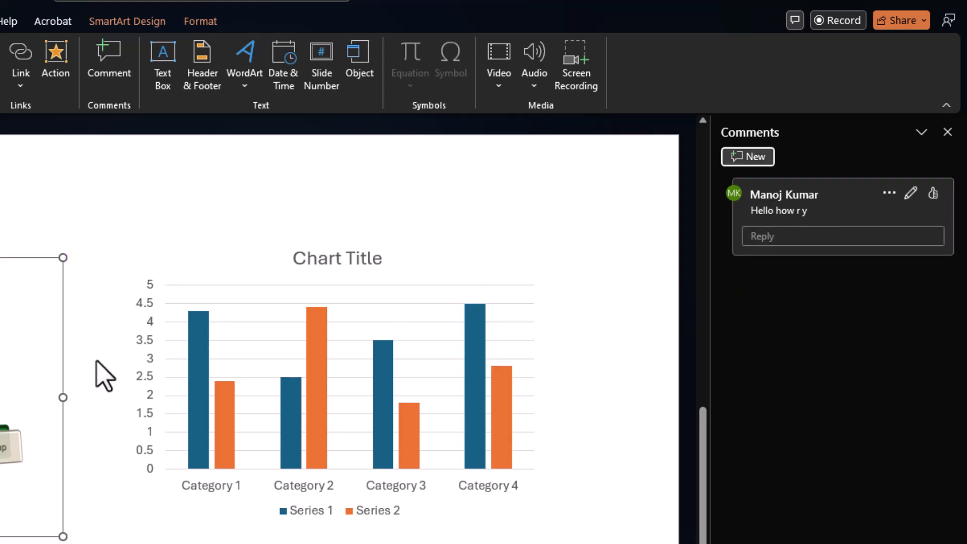
pyautogui.click(947, 132)
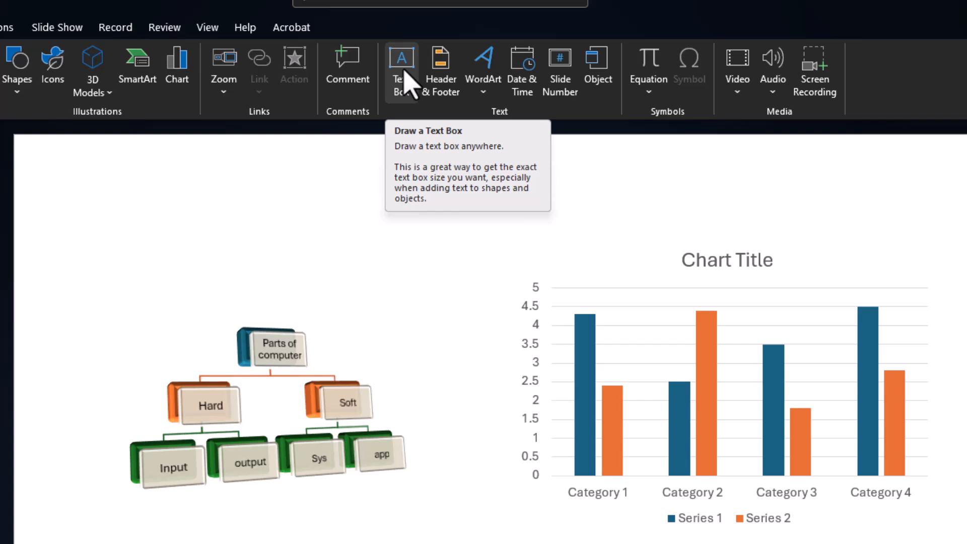
# - Add the slide number and the footer text "hello" to all slides, and check them on slide 2
pyautogui.click(450, 85)
pyautogui.click(220, 427)
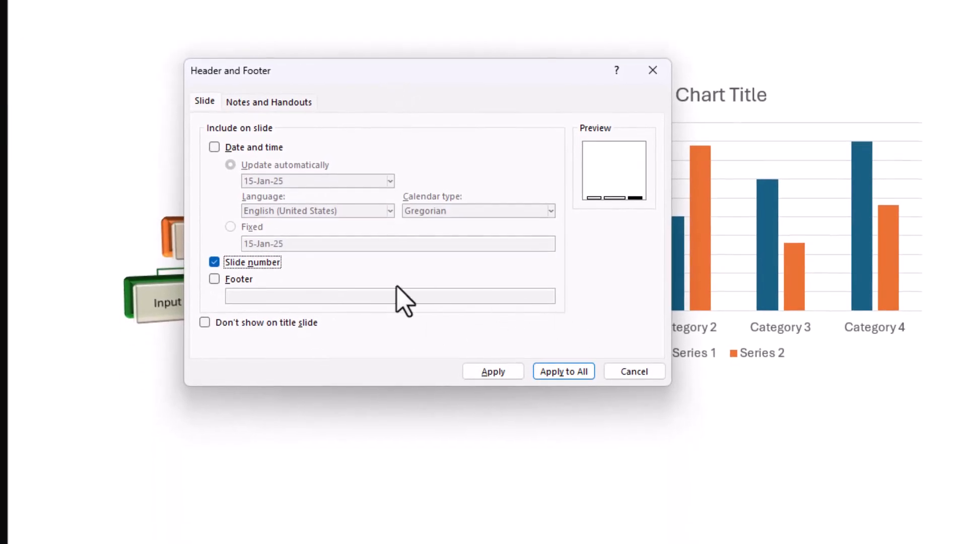
pyautogui.click(214, 279)
pyautogui.click(266, 297)
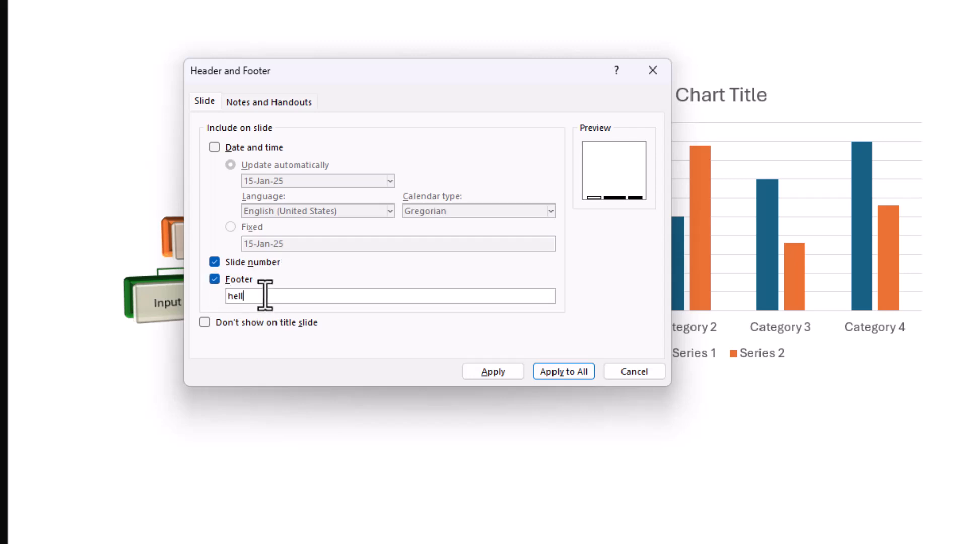
pyautogui.click(566, 376)
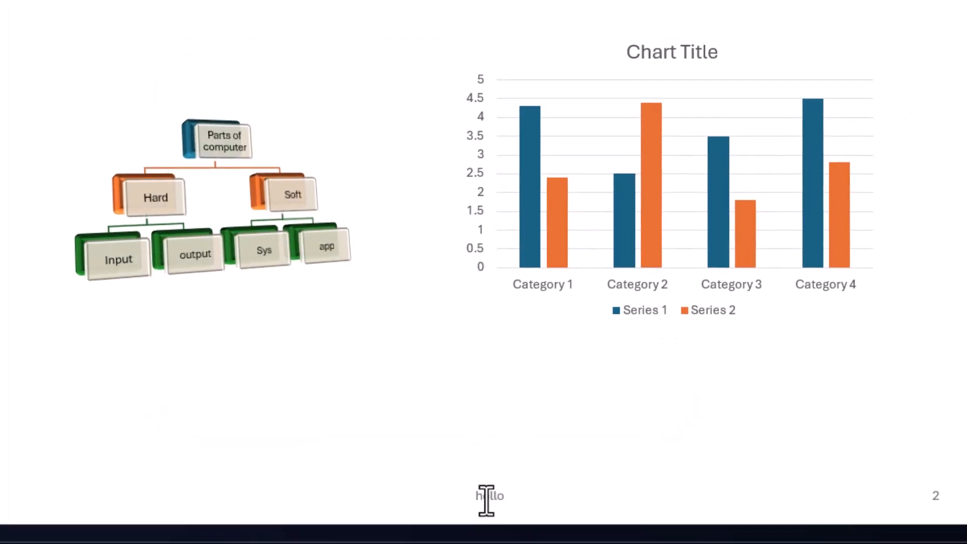
pyautogui.doubleClick(486, 496)
pyautogui.click(905, 511)
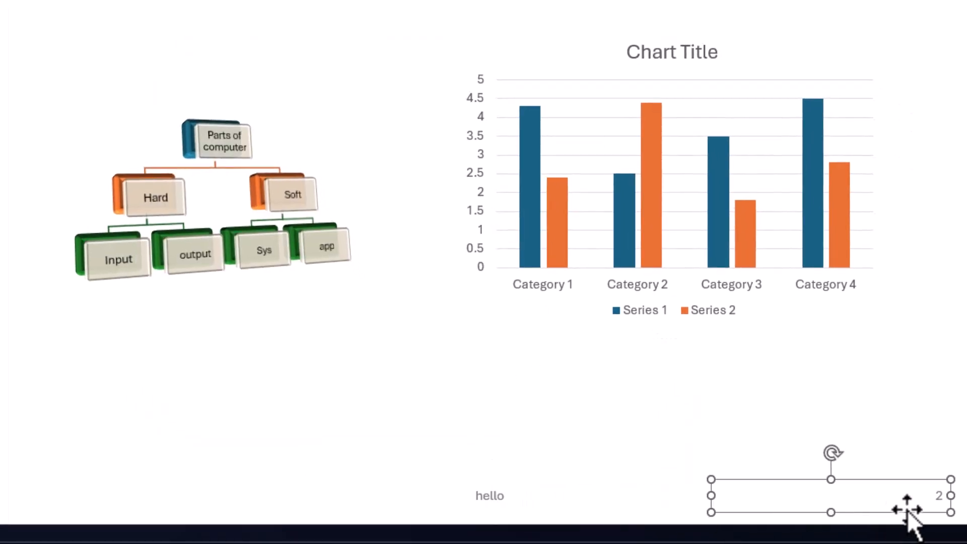
pyautogui.click(848, 490)
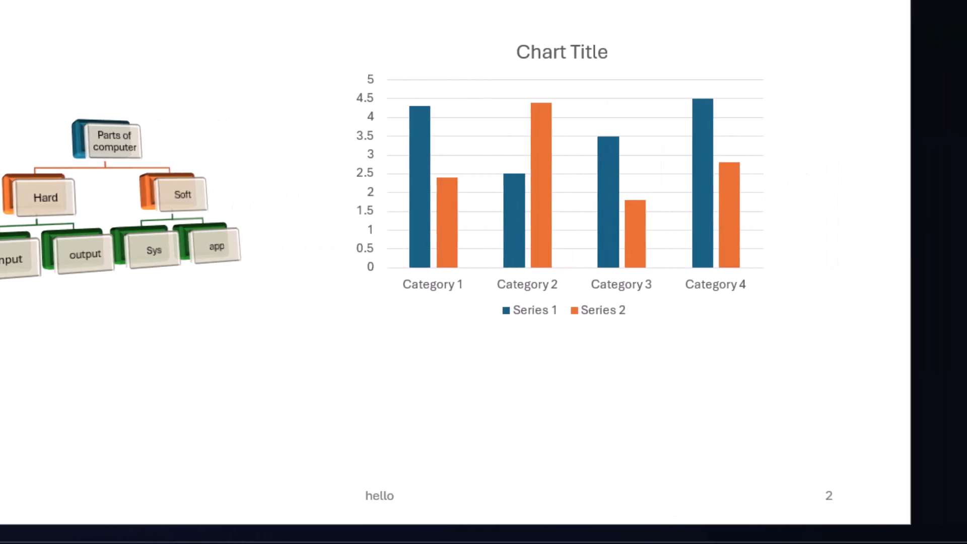
# - Examine the object types available for embedding on slide 1 and close the Insert Object dialog
pyautogui.click(0, 0)
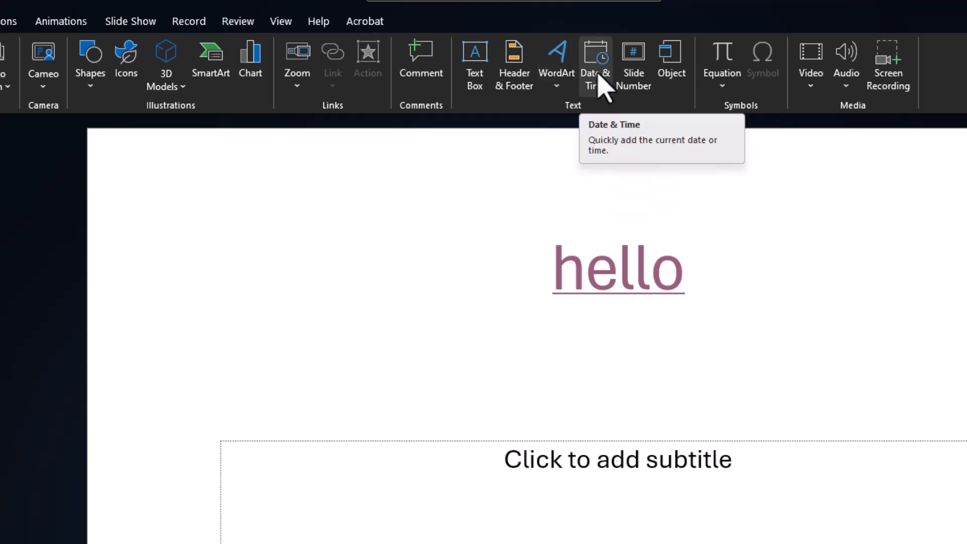
pyautogui.click(671, 68)
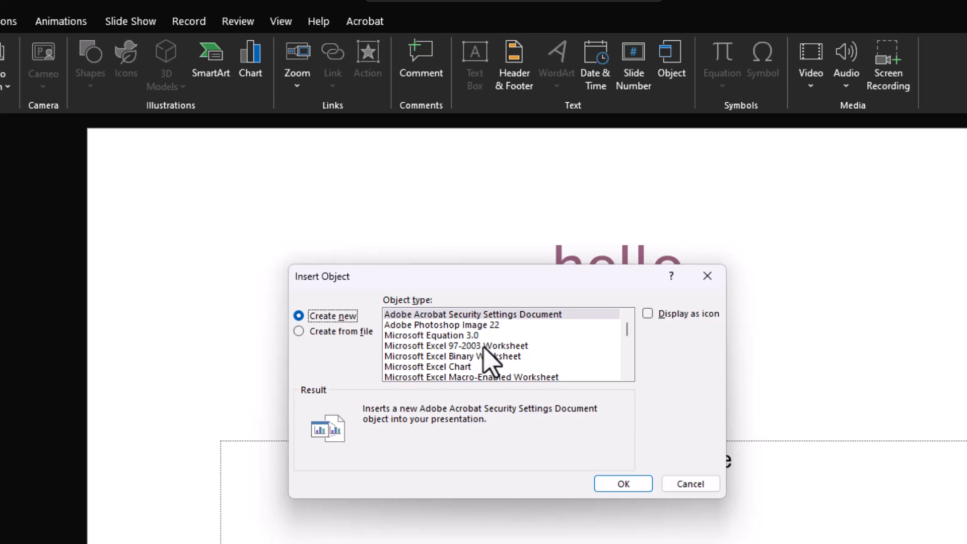
pyautogui.scroll(-1, 484, 370)
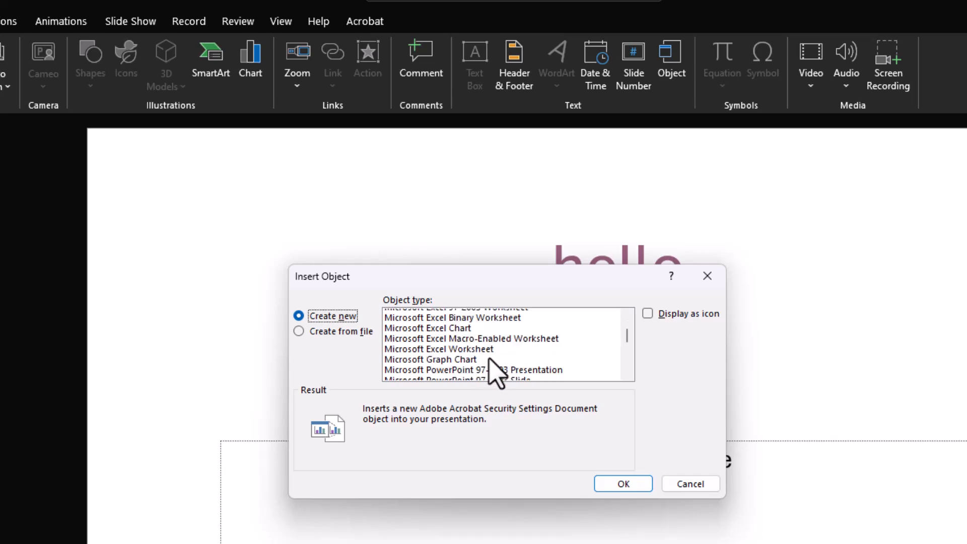
pyautogui.scroll(-1, 503, 362)
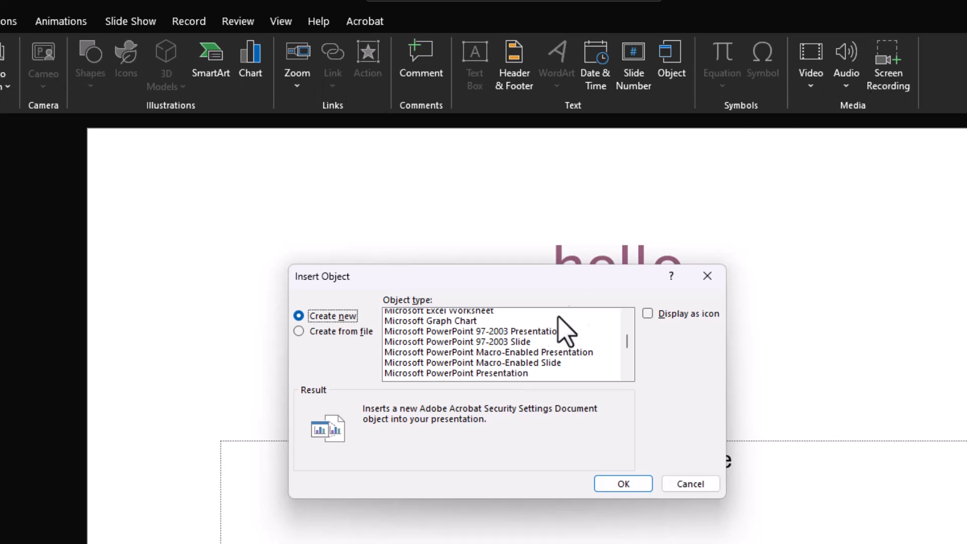
pyautogui.scroll(2, 478, 336)
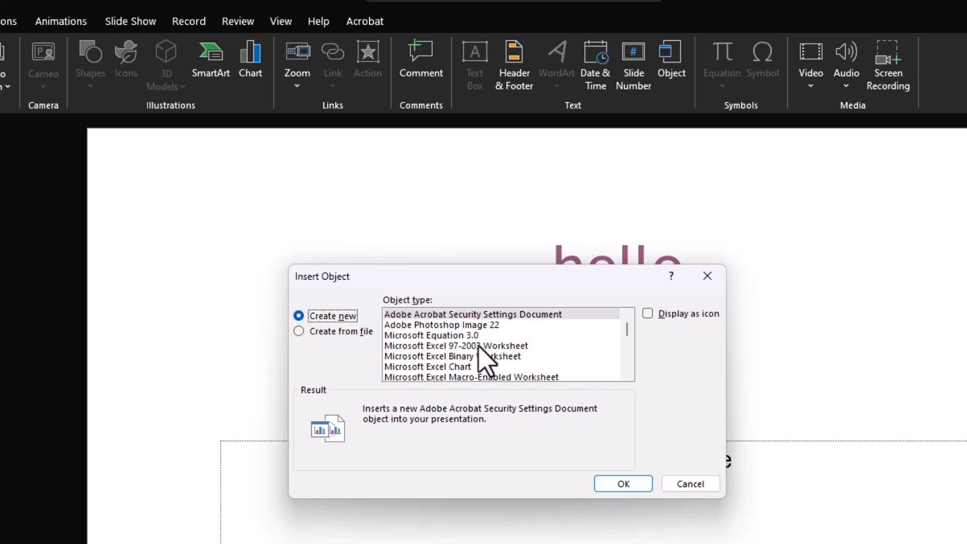
pyautogui.click(689, 483)
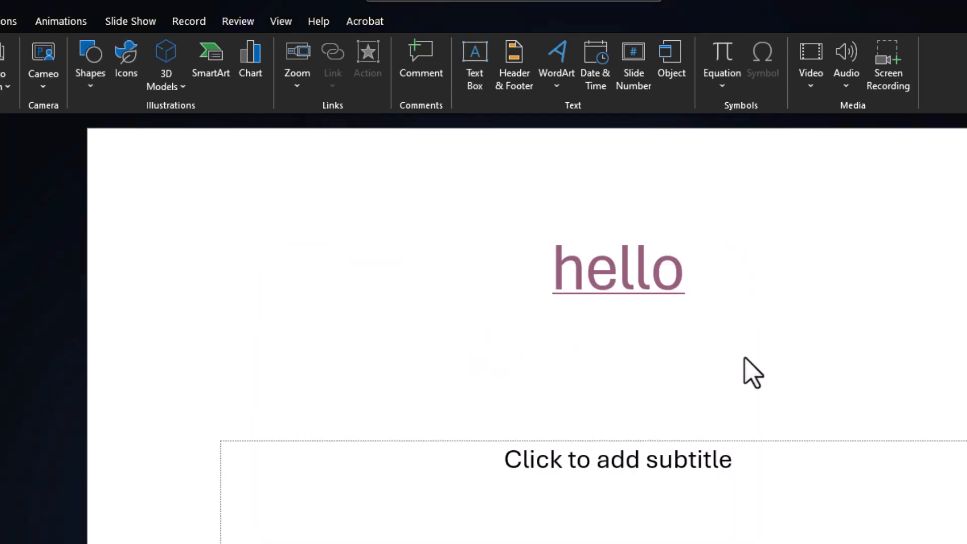
# - Insert a light blue WordArt reading "fghdlkhkl" below the title "hello"
pyautogui.click(557, 91)
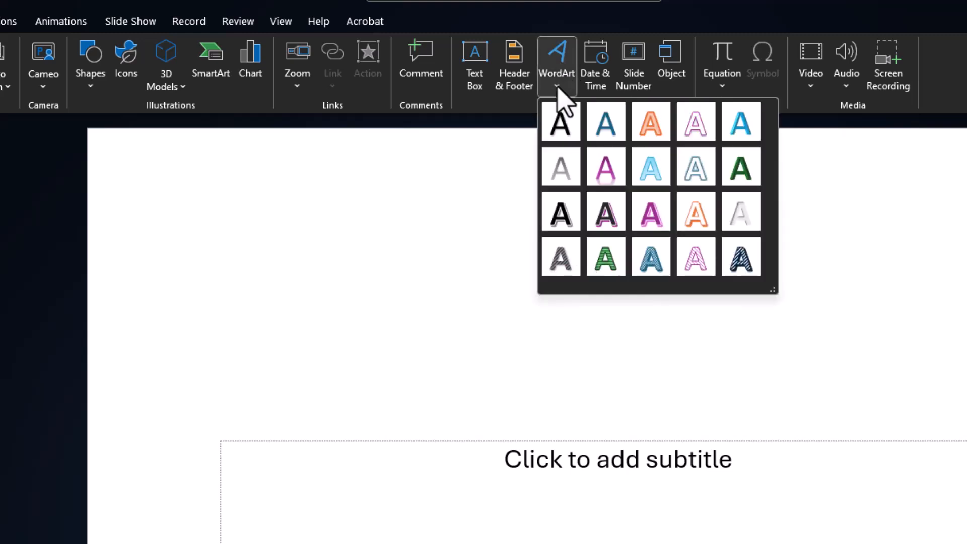
pyautogui.click(644, 174)
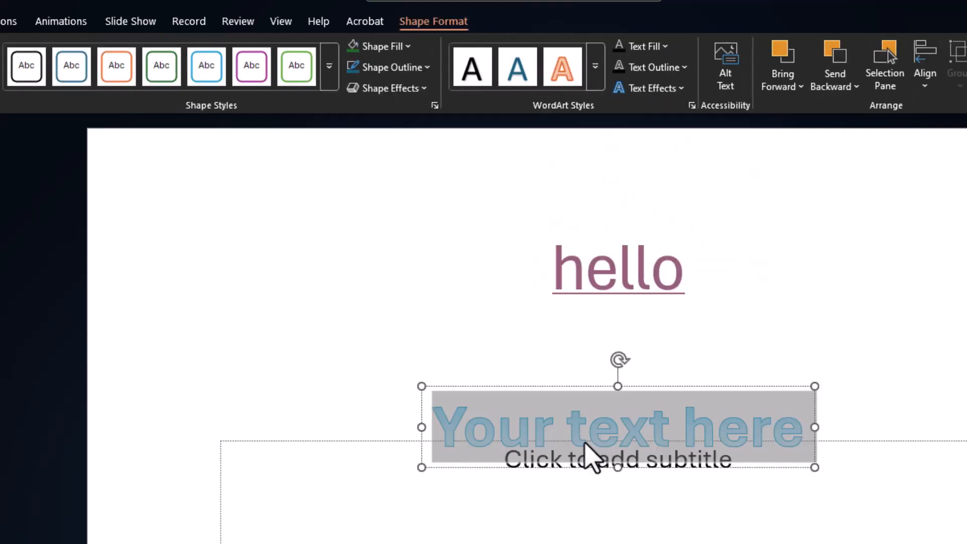
pyautogui.write('fghdlkhkl')
pyautogui.click(865, 479)
pyautogui.click(754, 423)
# - Widen the "fghdlkhkl" WordArt box and rotate it slightly counter-clockwise
pyautogui.moveTo(620, 384); pyautogui.dragTo(603, 344)
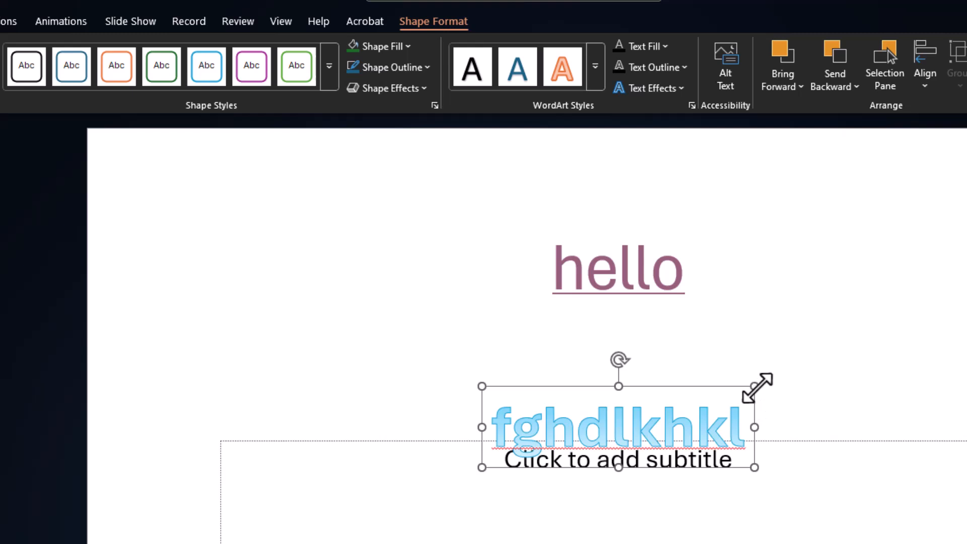
pyautogui.moveTo(755, 387); pyautogui.dragTo(881, 345)
pyautogui.moveTo(684, 321)
pyautogui.mouseDown()
pyautogui.moveTo(748, 332)
pyautogui.moveTo(727, 428)
pyautogui.moveTo(568, 369)
pyautogui.moveTo(676, 302)
pyautogui.mouseUp()
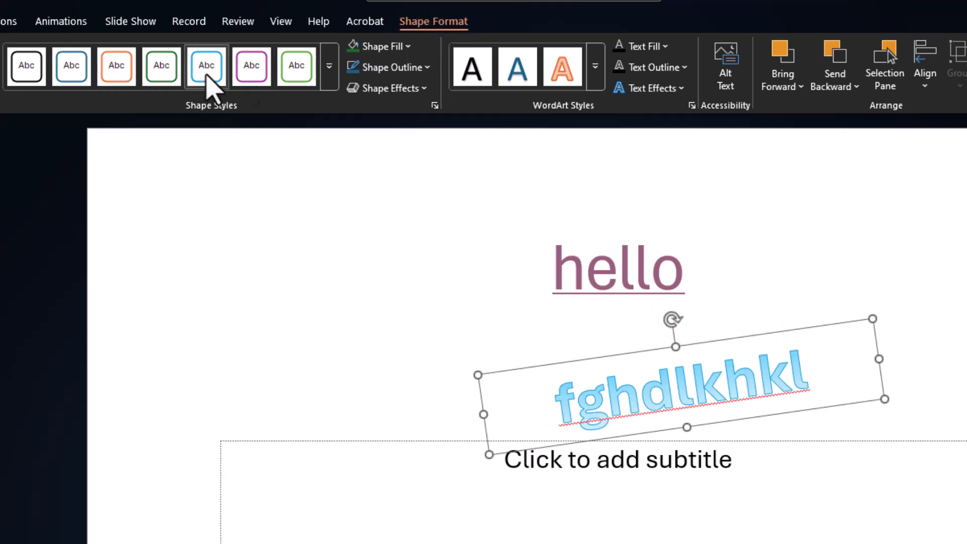
# - Preview the shape styles and the Bevel shape effects on the WordArt box without applying any
pyautogui.click(329, 67)
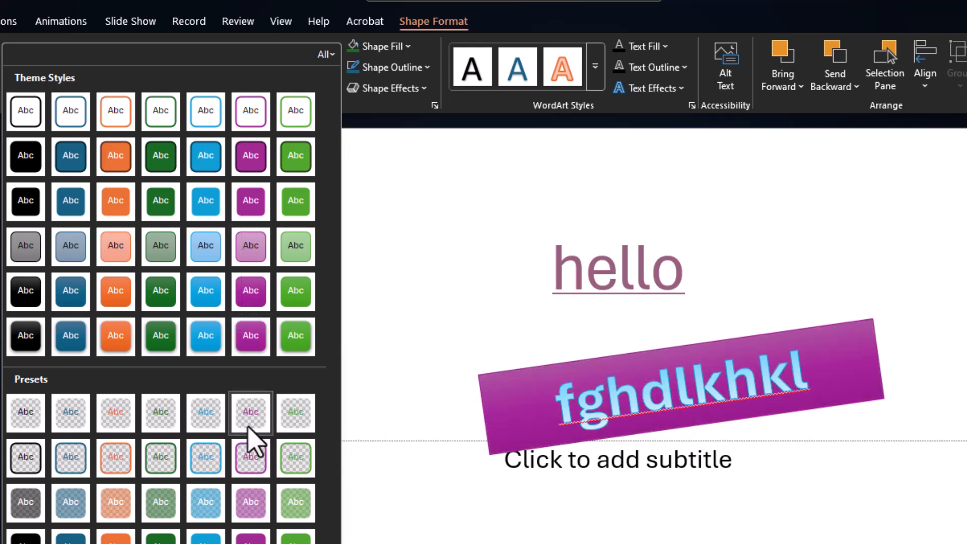
pyautogui.click(409, 46)
pyautogui.click(411, 47)
pyautogui.click(426, 90)
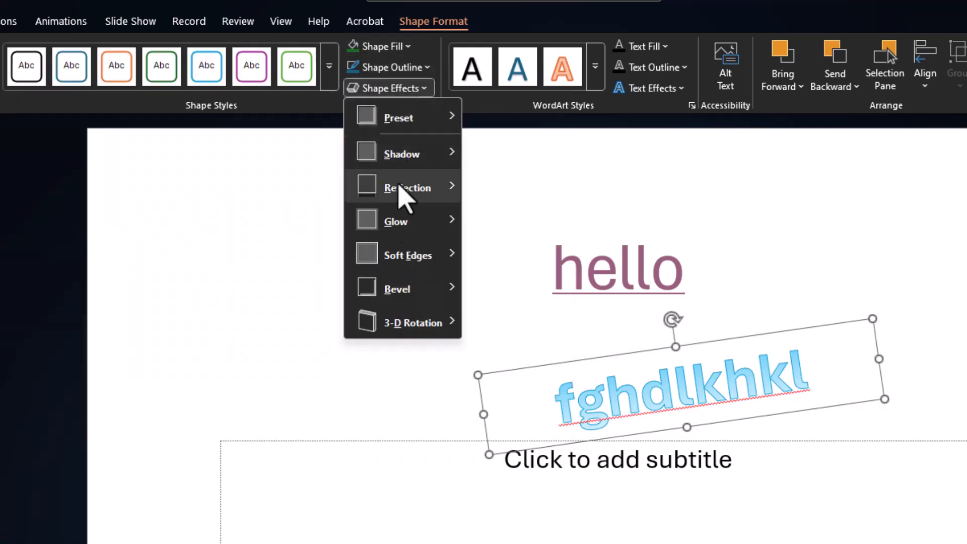
pyautogui.moveTo(448, 295)
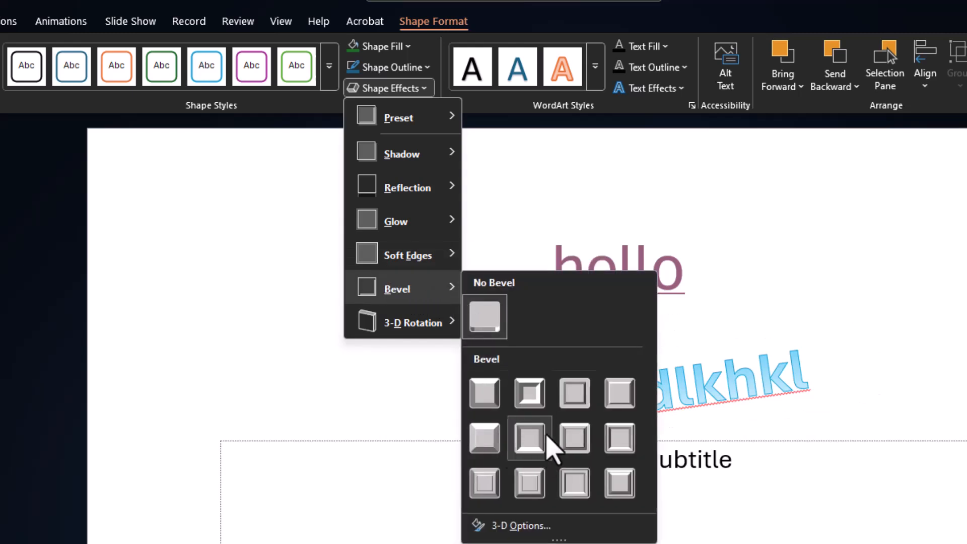
pyautogui.click(429, 89)
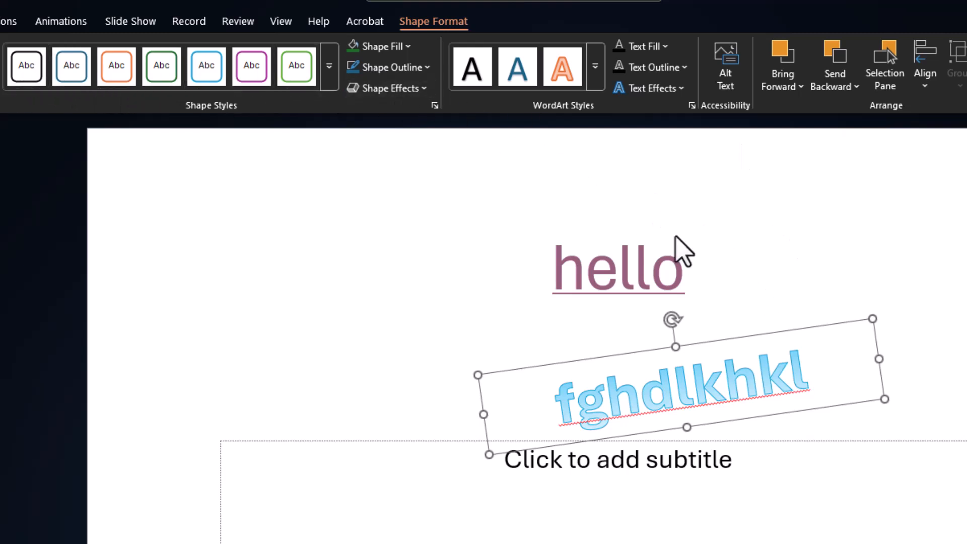
# - Compare the formatting options for the "hello" title text and the WordArt by selecting each in turn
pyautogui.click(698, 273)
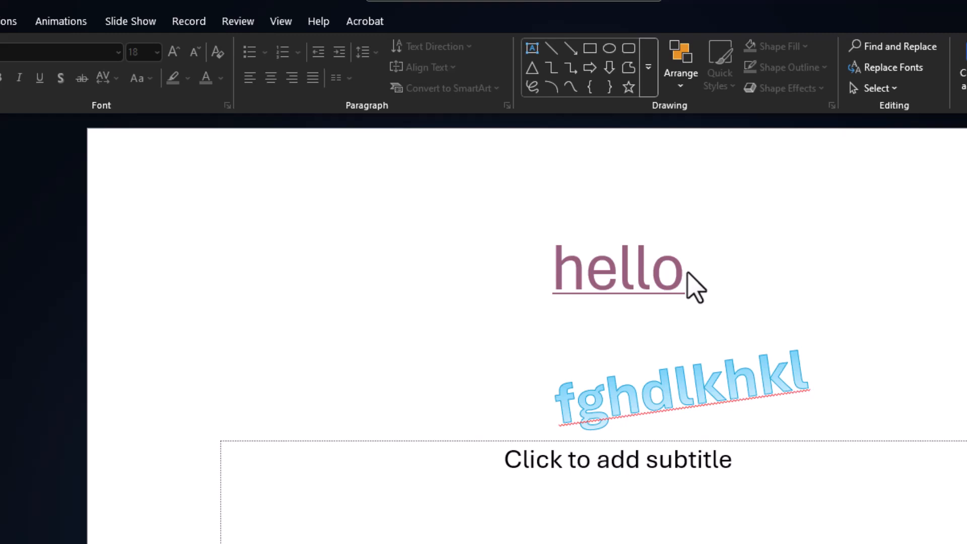
pyautogui.doubleClick(611, 259)
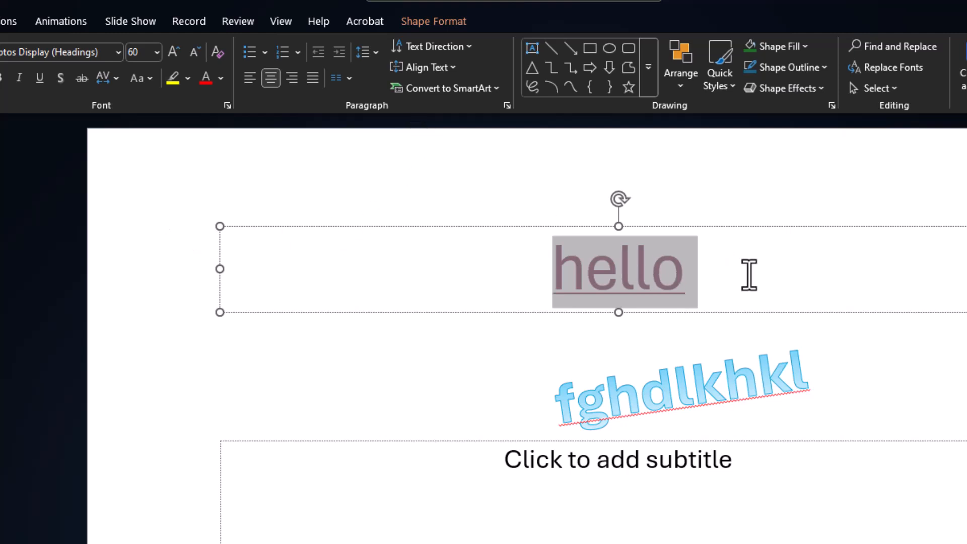
pyautogui.click(742, 272)
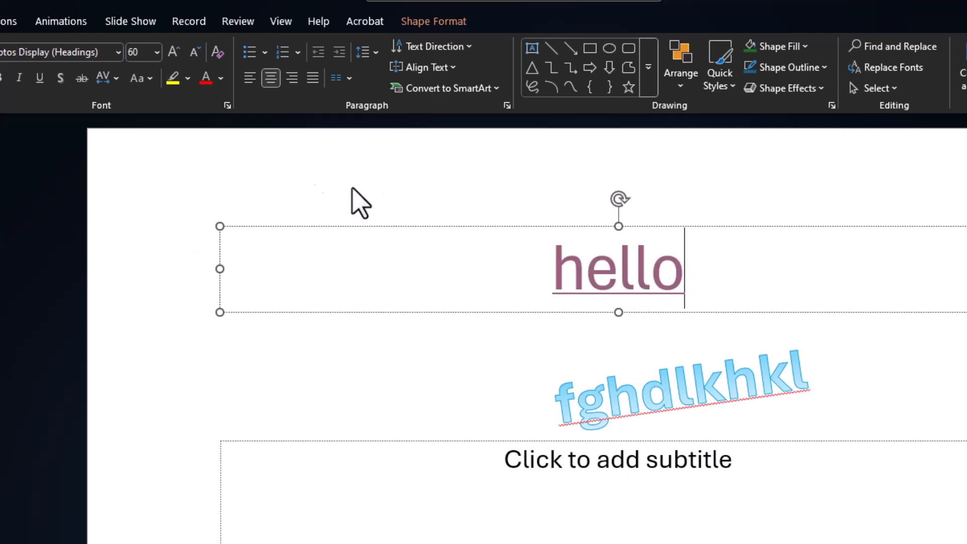
pyautogui.moveTo(566, 299)
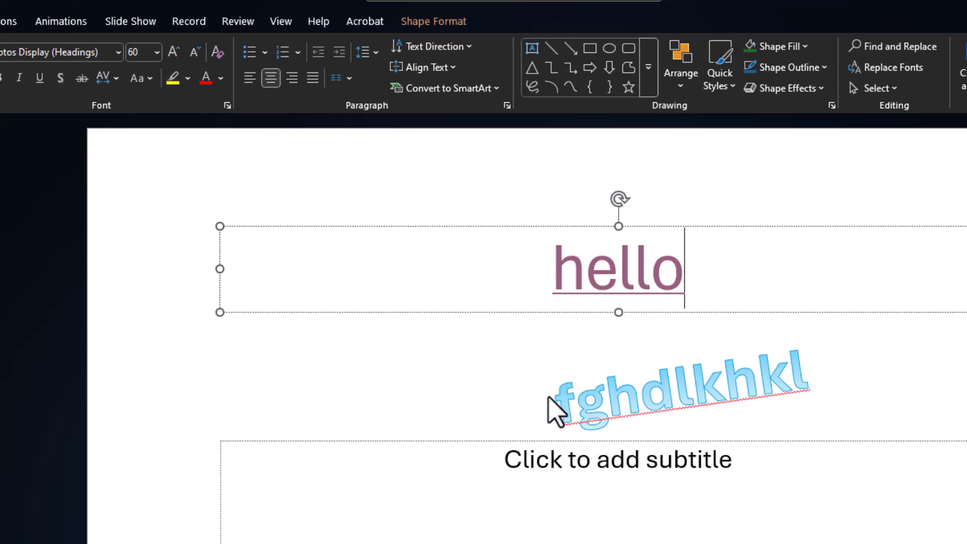
pyautogui.click(653, 403)
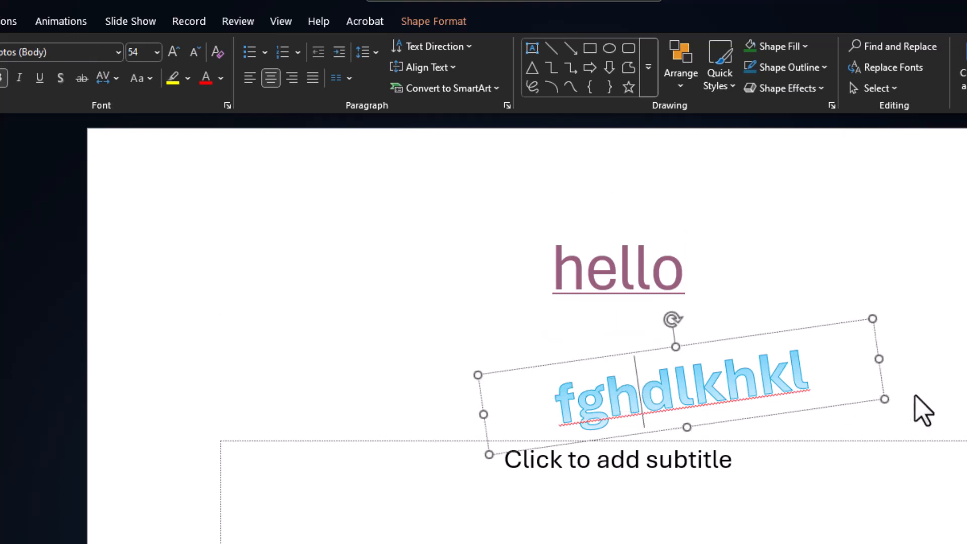
pyautogui.click(821, 329)
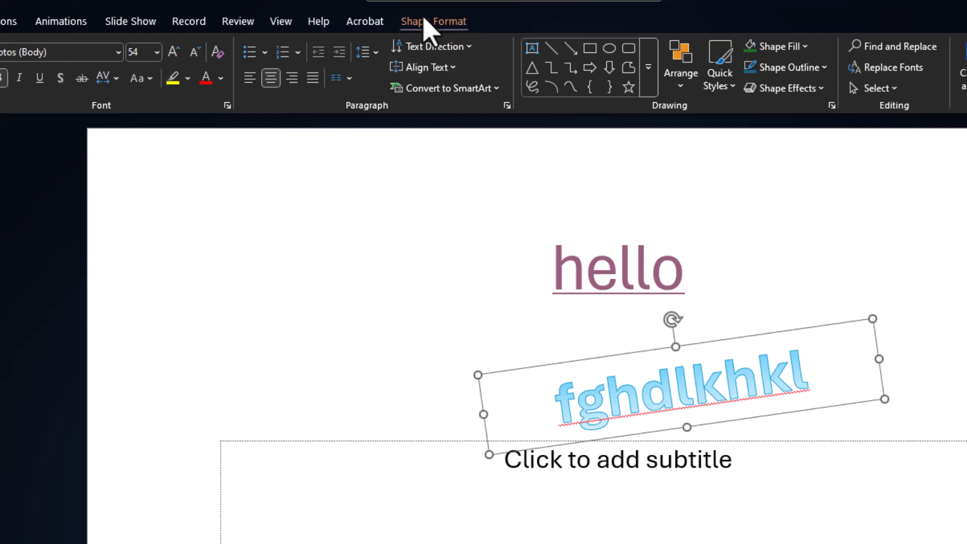
pyautogui.click(432, 22)
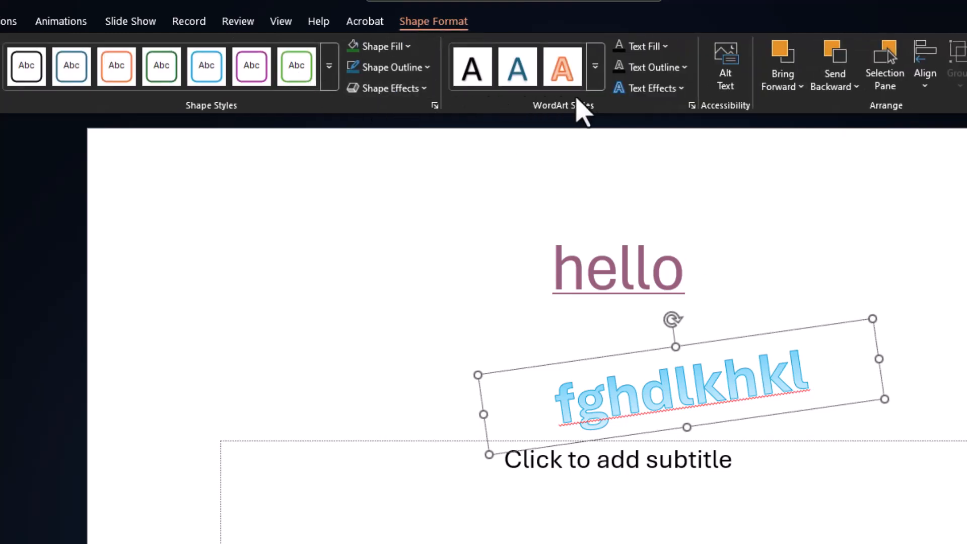
pyautogui.click(912, 380)
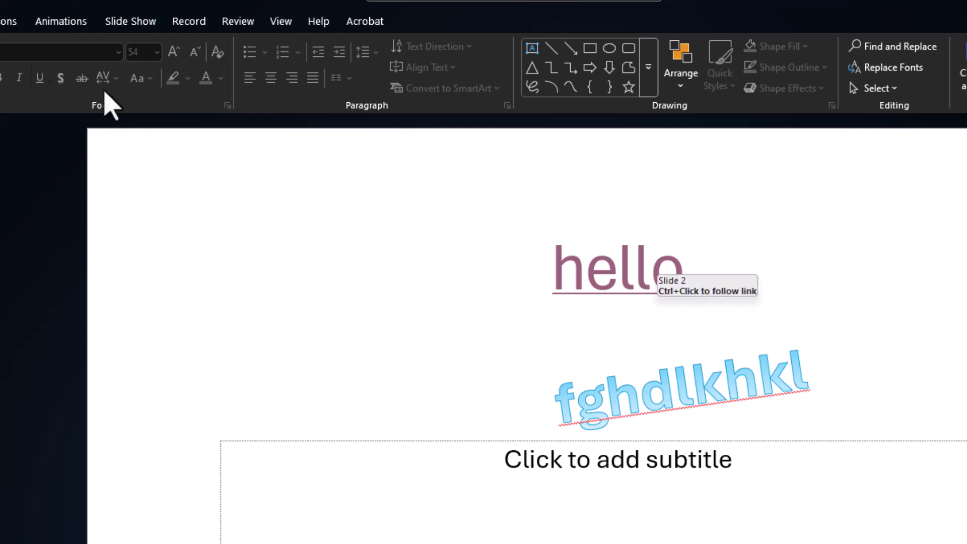
# - Look through the built-in equations, from Area of Circle to Trig Identity 2
pyautogui.click(0, 21)
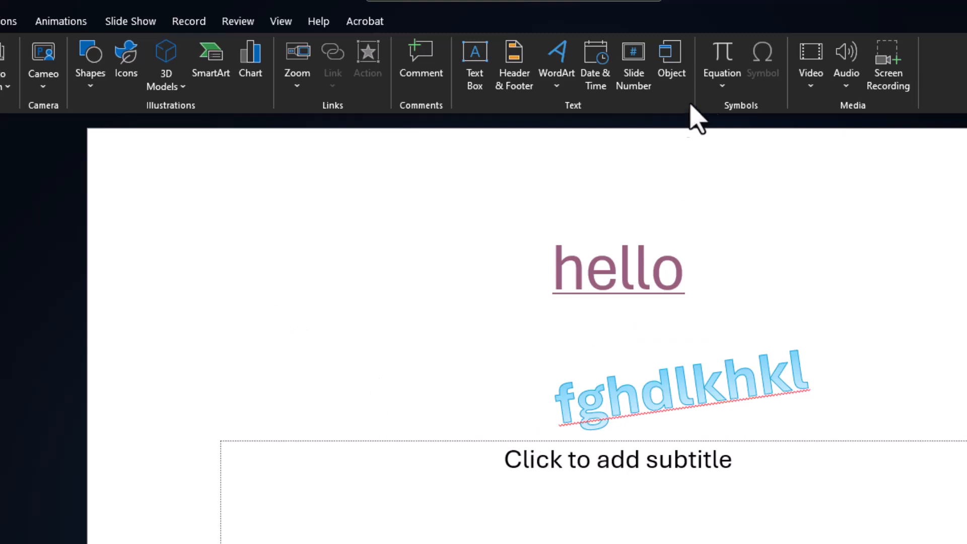
pyautogui.click(720, 85)
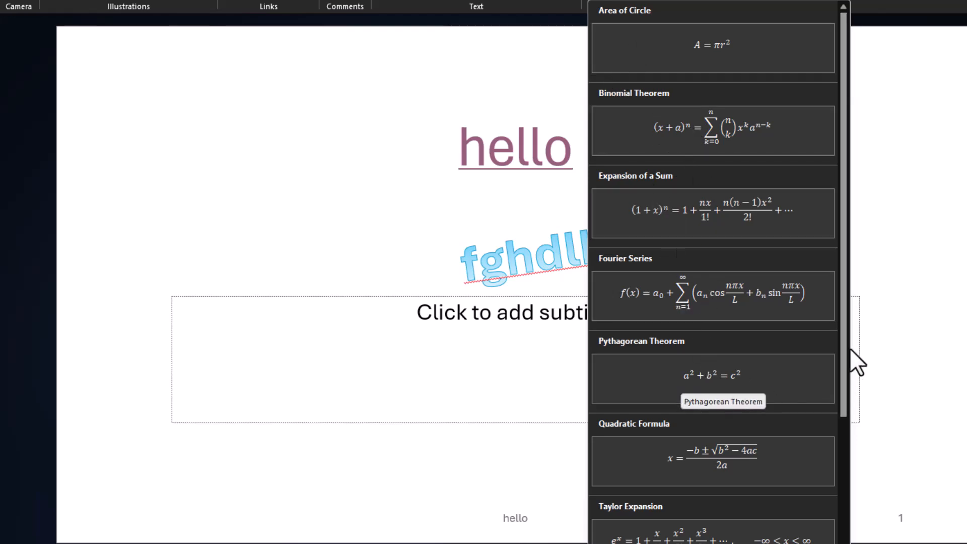
pyautogui.moveTo(844, 343); pyautogui.dragTo(841, 471)
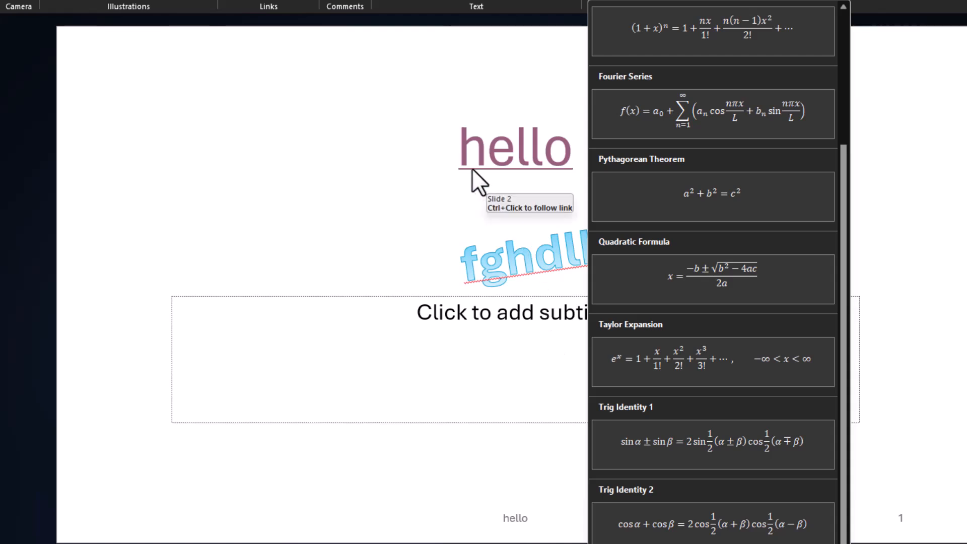
pyautogui.click(440, 155)
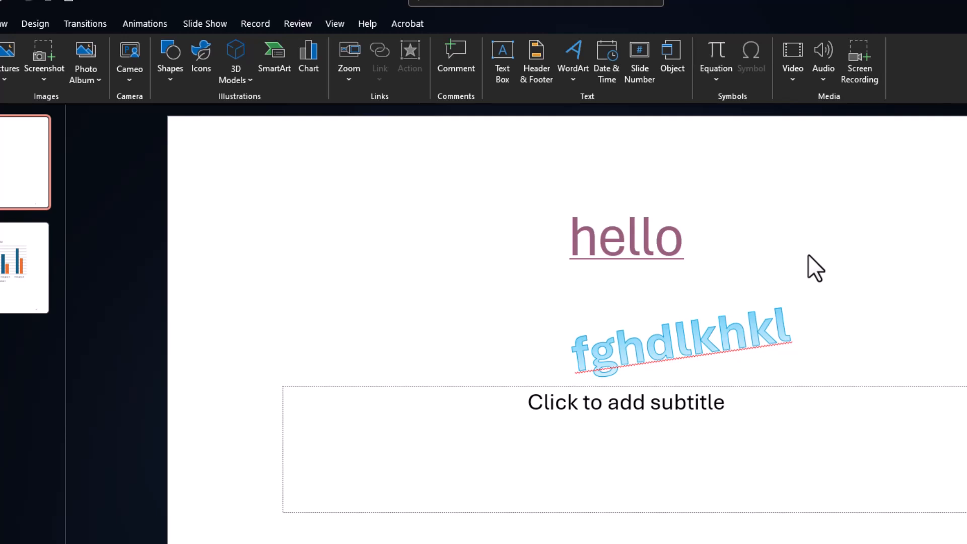
# - Delete the empty subtitle placeholder from slide 1
pyautogui.click(745, 387)
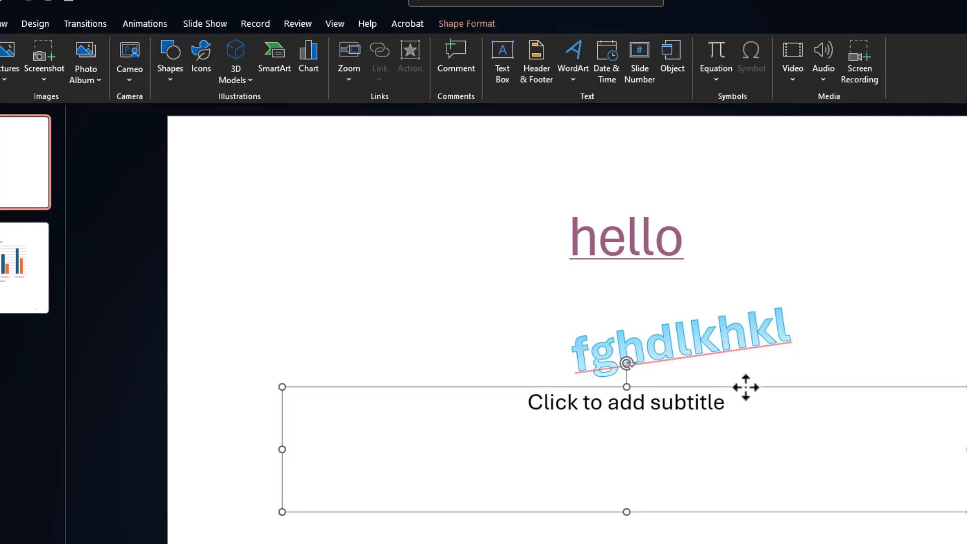
pyautogui.press('Delete')
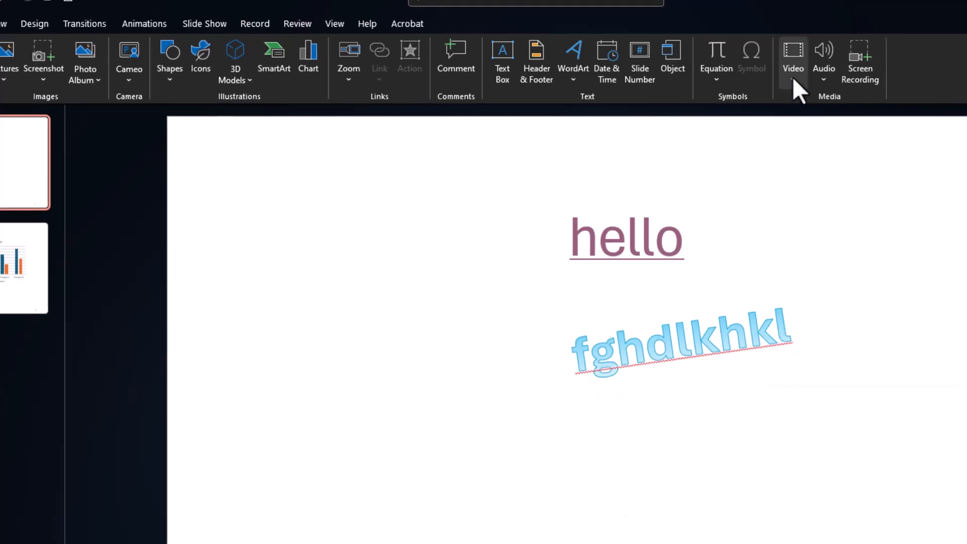
# - Insert the video "Textjoin shorts" from the device's Documents > Camtasia folder and shrink it to about half size
pyautogui.click(792, 78)
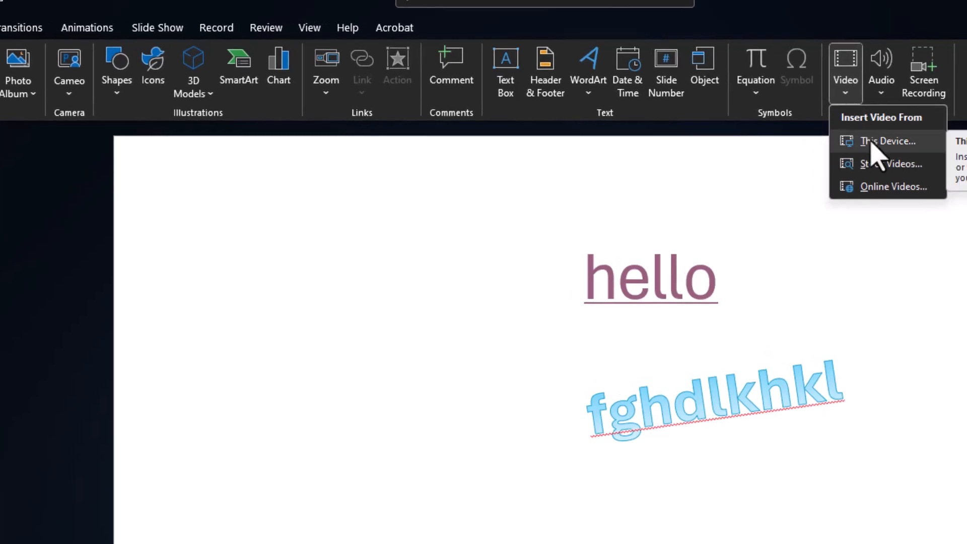
pyautogui.click(871, 144)
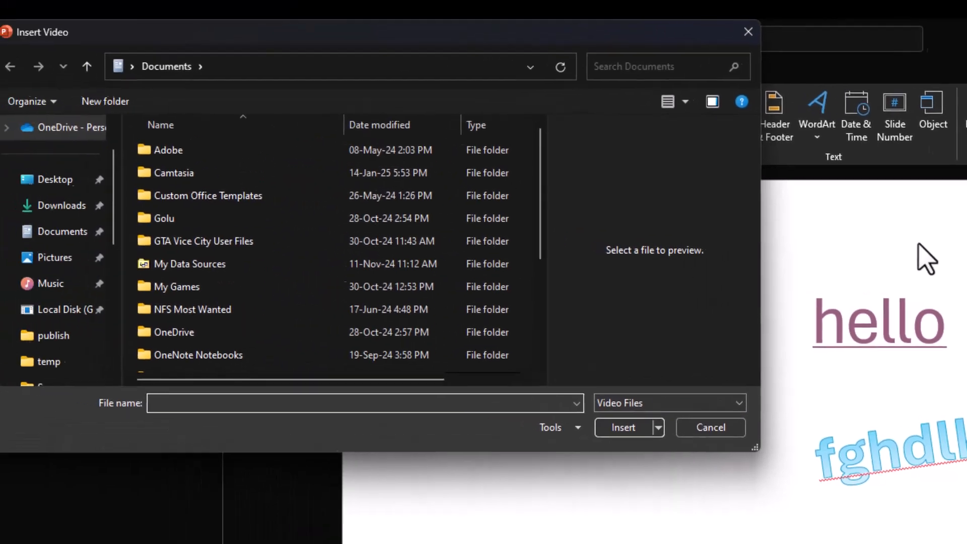
pyautogui.click(196, 177)
pyautogui.click(195, 176)
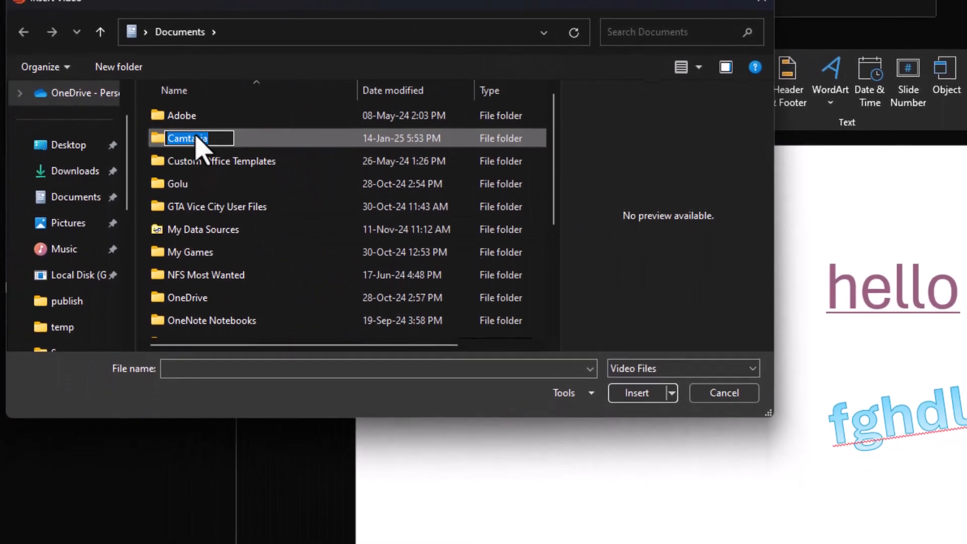
pyautogui.click(198, 169)
pyautogui.doubleClick(199, 142)
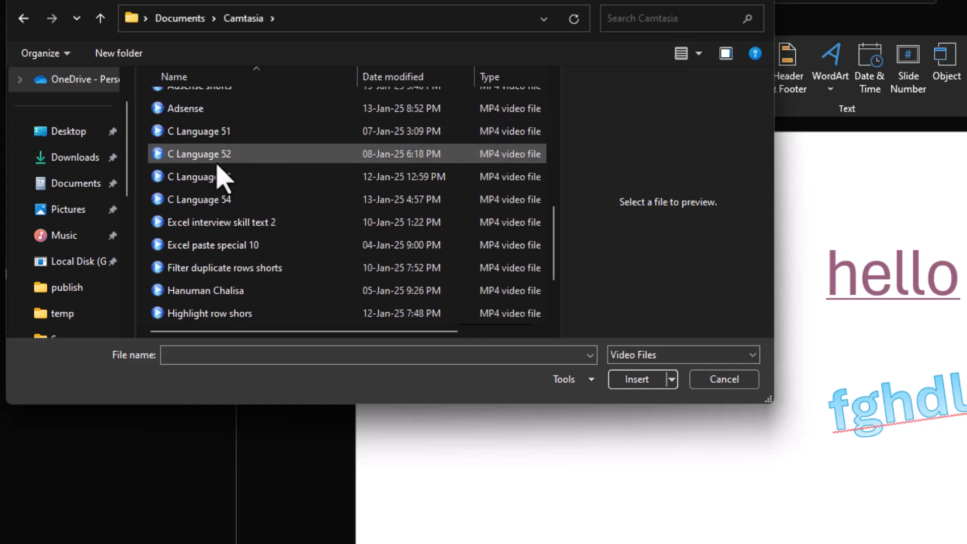
pyautogui.scroll(-2, 279, 290)
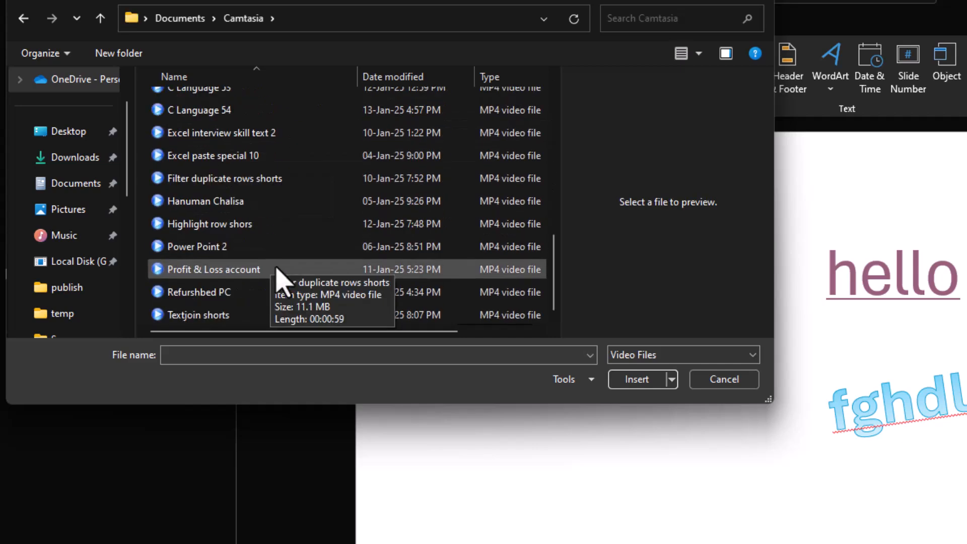
pyautogui.doubleClick(196, 314)
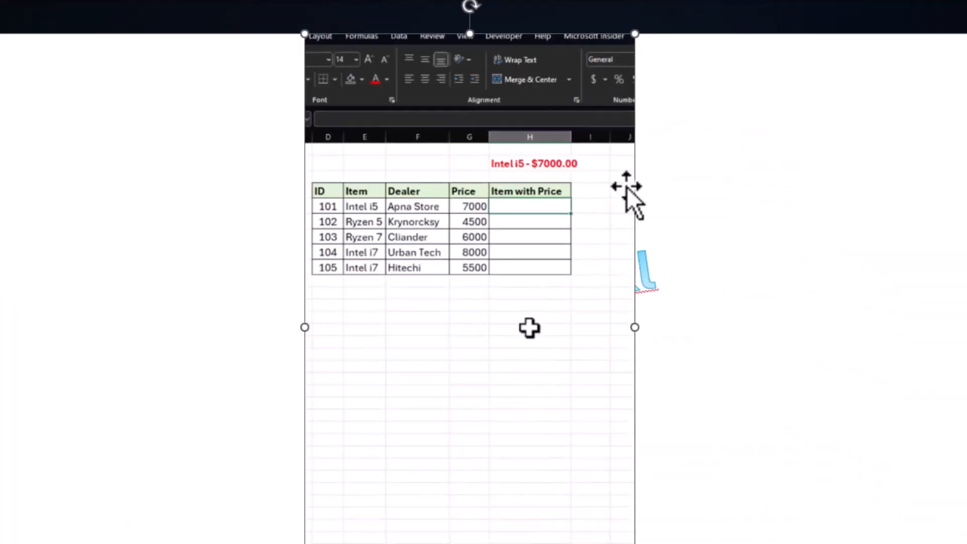
pyautogui.moveTo(636, 34); pyautogui.dragTo(463, 326)
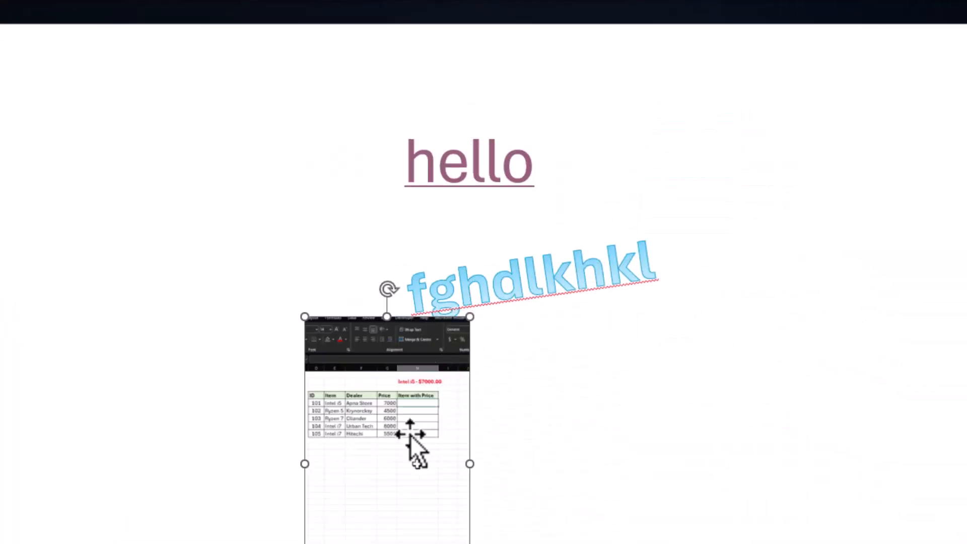
# - Move the video to the slide's upper-left corner and preview about ten seconds of its playback with the sound muted
pyautogui.moveTo(384, 448); pyautogui.dragTo(97, 195)
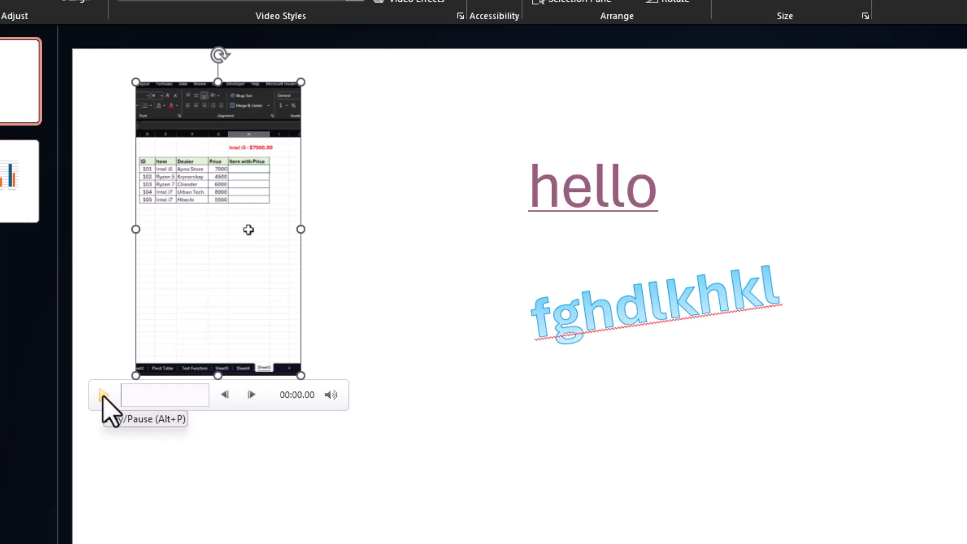
pyautogui.click(103, 397)
pyautogui.click(330, 396)
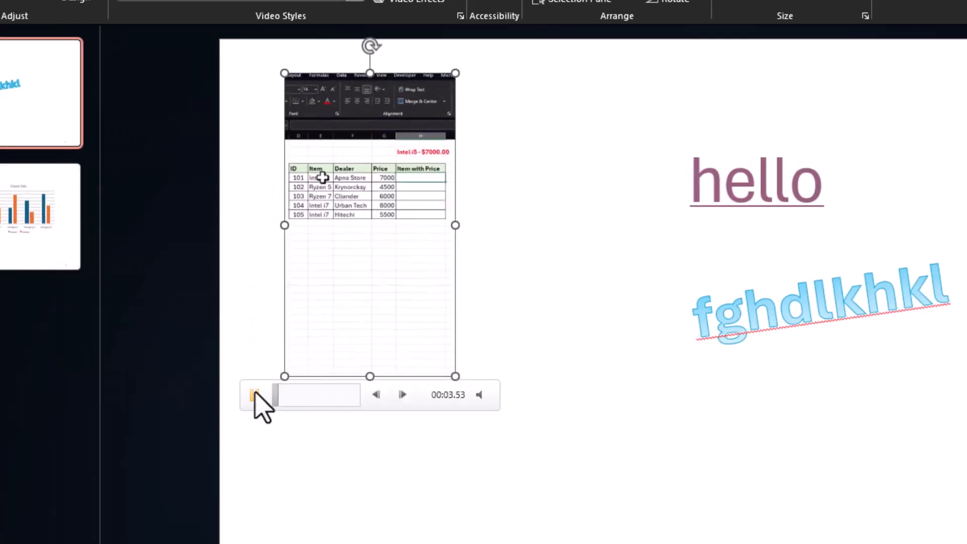
pyautogui.moveTo(480, 396)
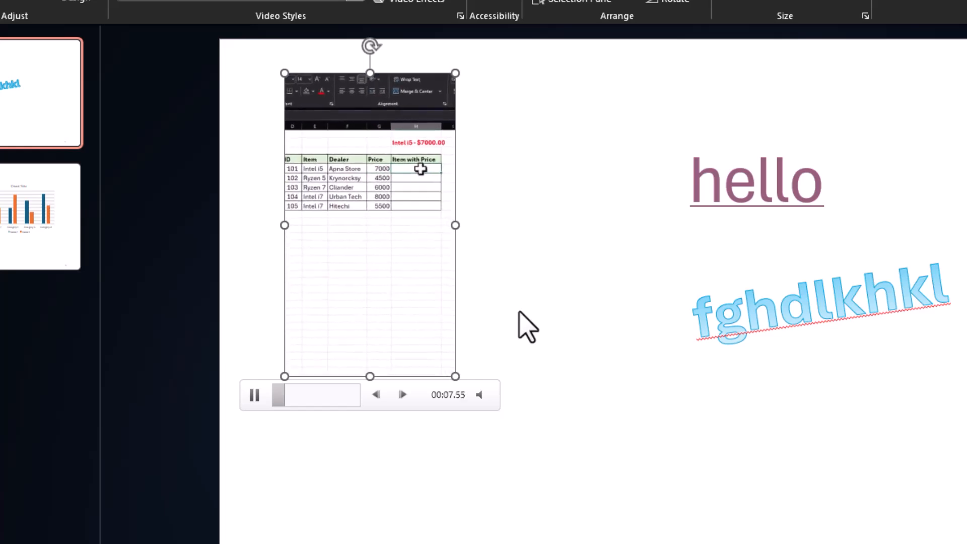
pyautogui.click(254, 395)
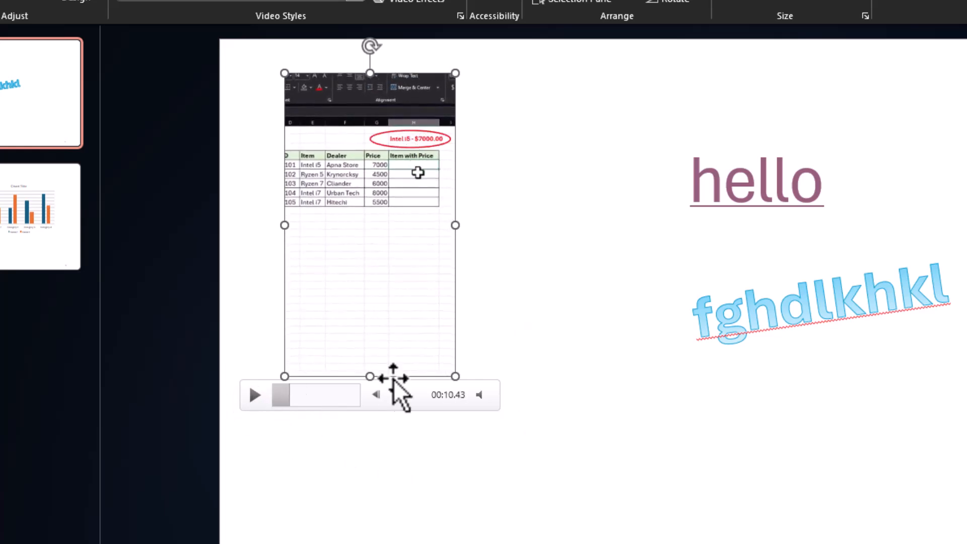
pyautogui.click(426, 431)
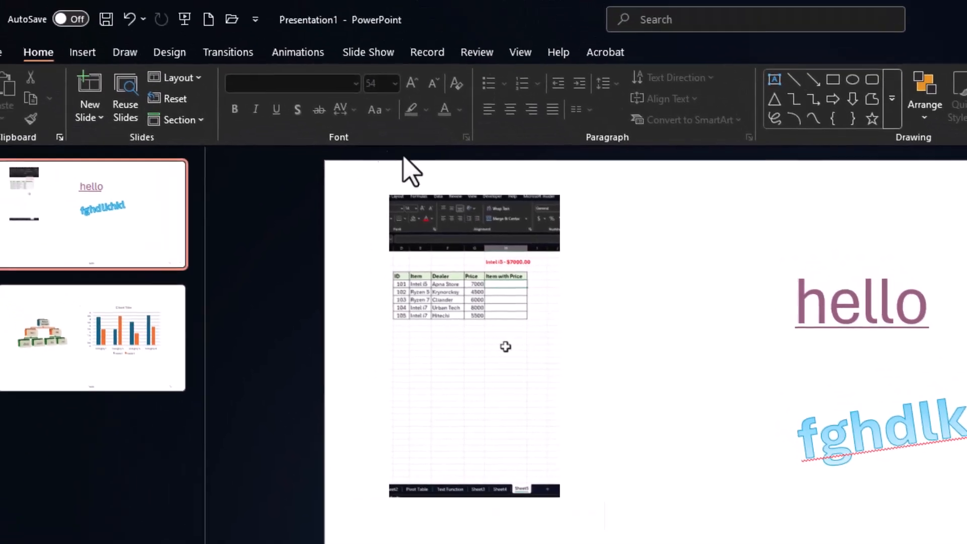
# - Preview slide 1 with the video as a slide show from the current slide and return to editing
pyautogui.click(373, 53)
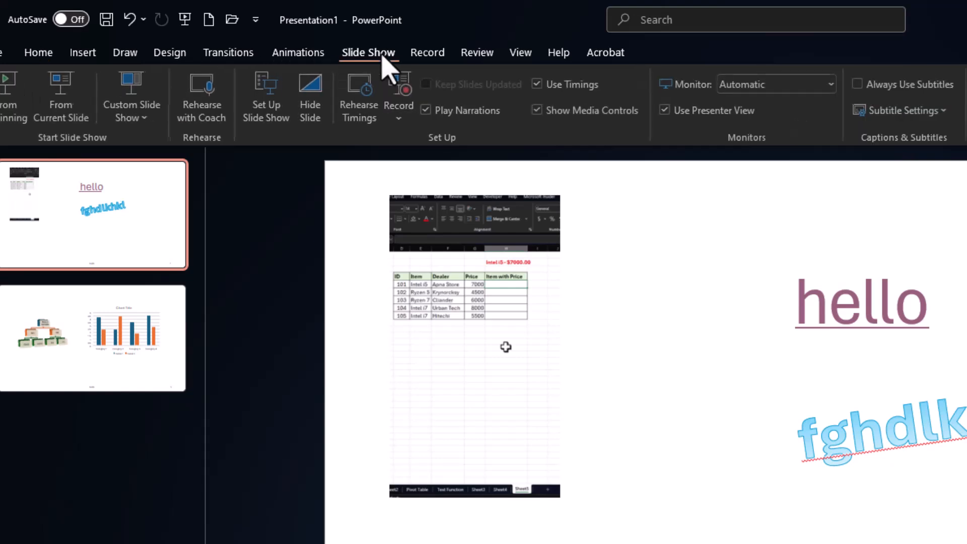
pyautogui.click(61, 101)
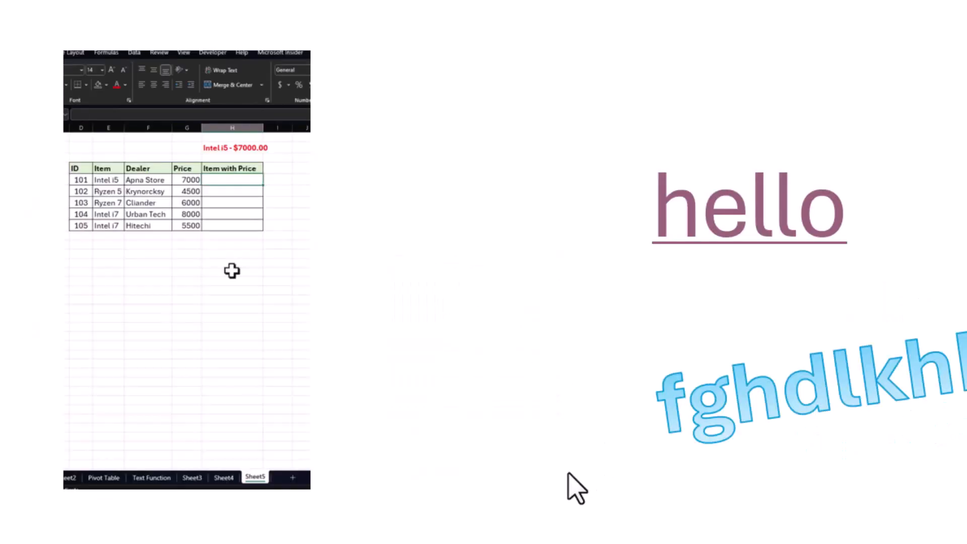
pyautogui.press('Escape')
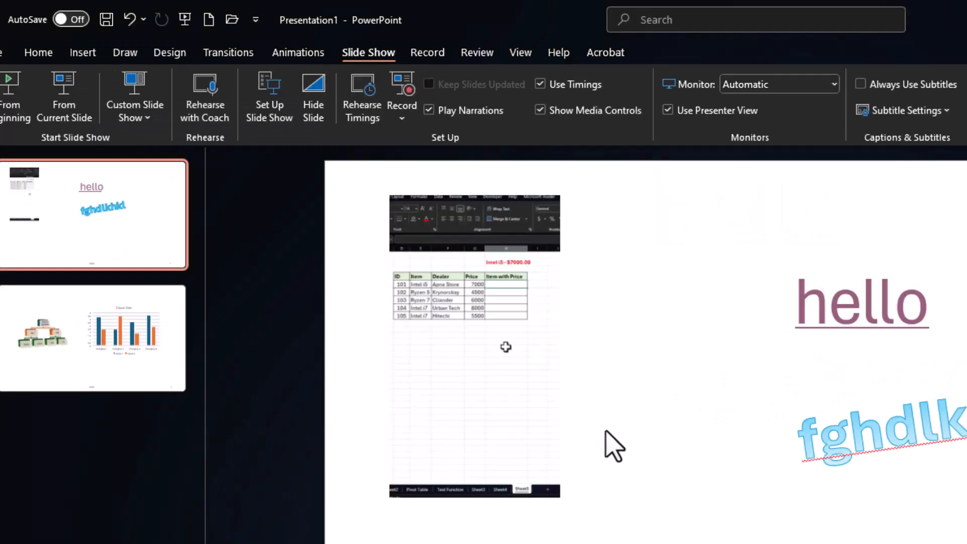
# - Delete the video from slide 1
pyautogui.click(522, 225)
pyautogui.press('Delete')
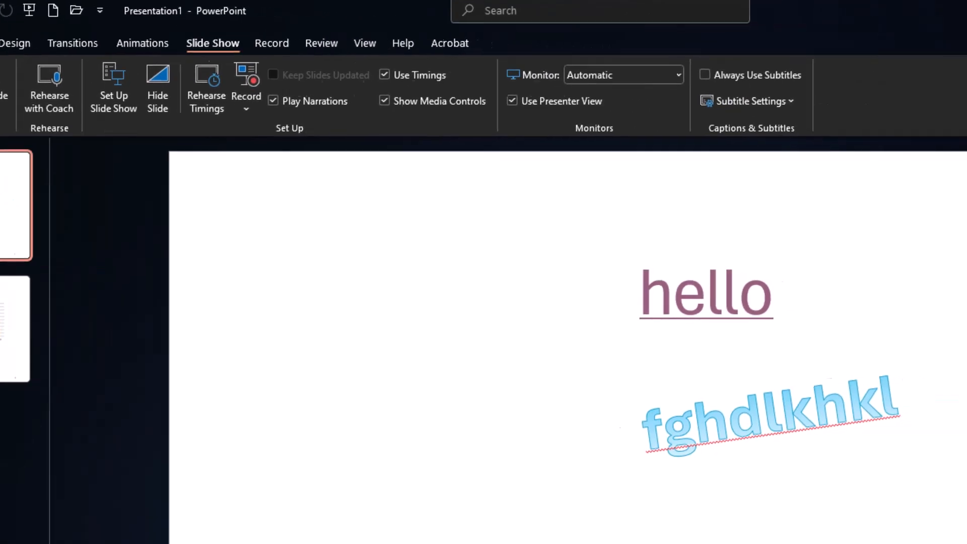
pyautogui.click(82, 53)
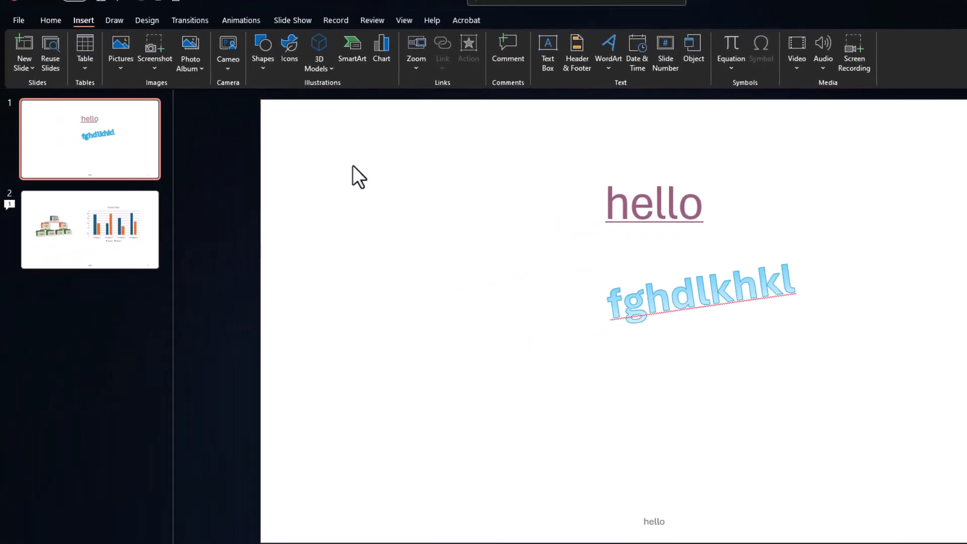
pyautogui.click(113, 20)
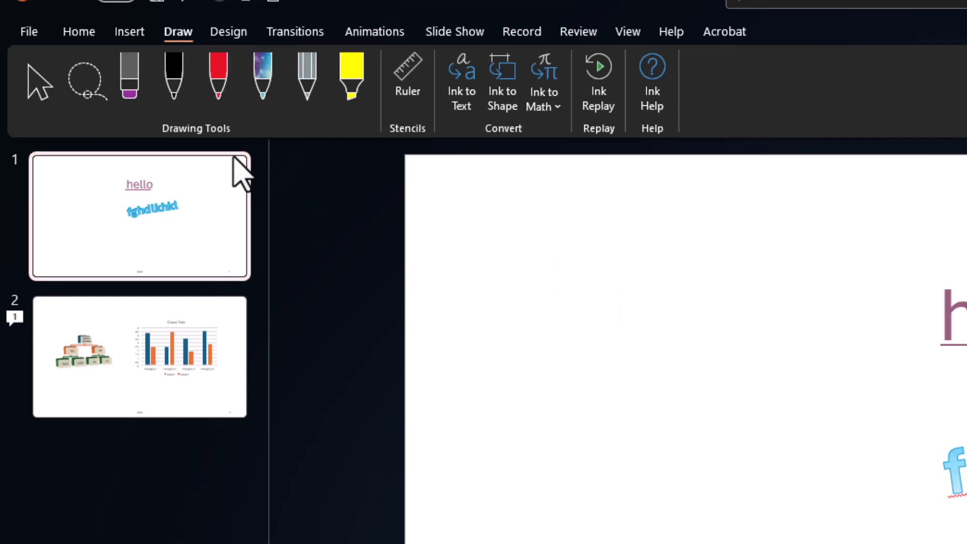
pyautogui.click(133, 32)
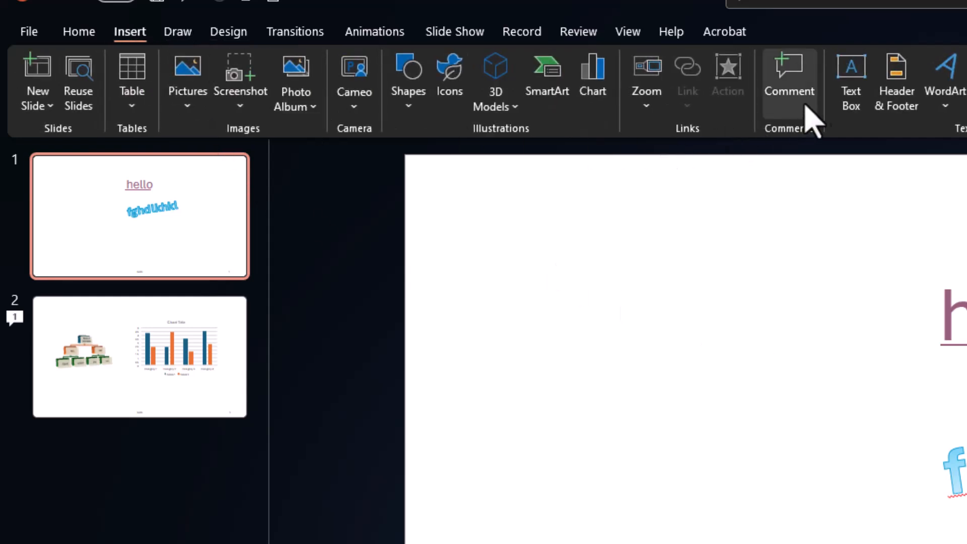